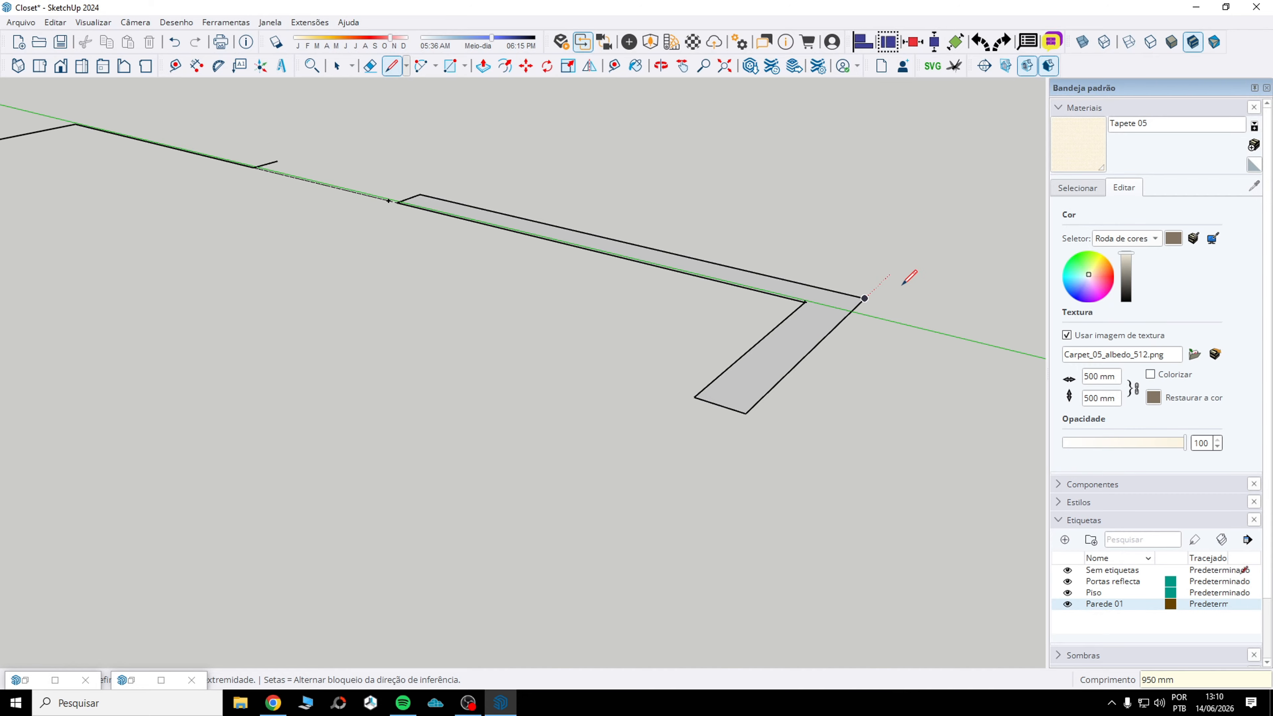
- Erase the stray edge overshooting the outer corner of the closed L-shaped wall outline
{"action": "scroll", "coordinate": [802, 242], "scroll_direction": "up", "scroll_amount": 3}
{"action": "left_click", "coordinate": [370, 66]}
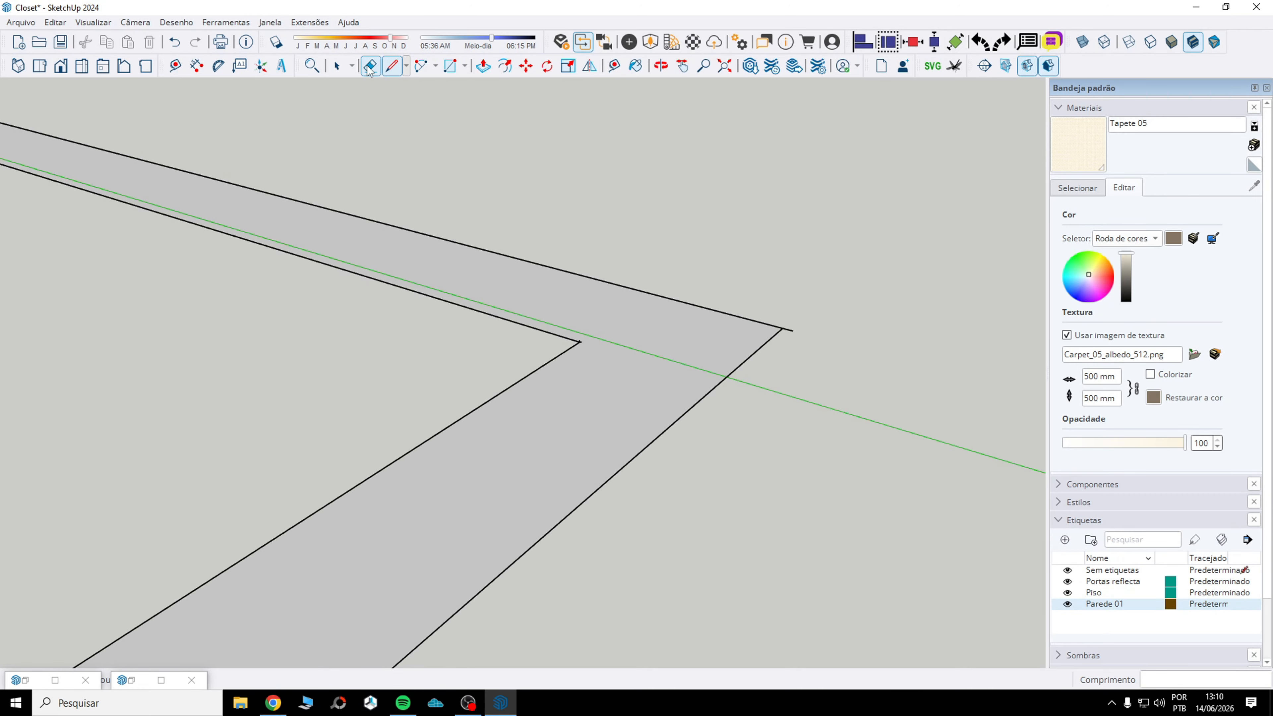
{"action": "scroll", "coordinate": [865, 324], "scroll_direction": "down", "scroll_amount": 6}
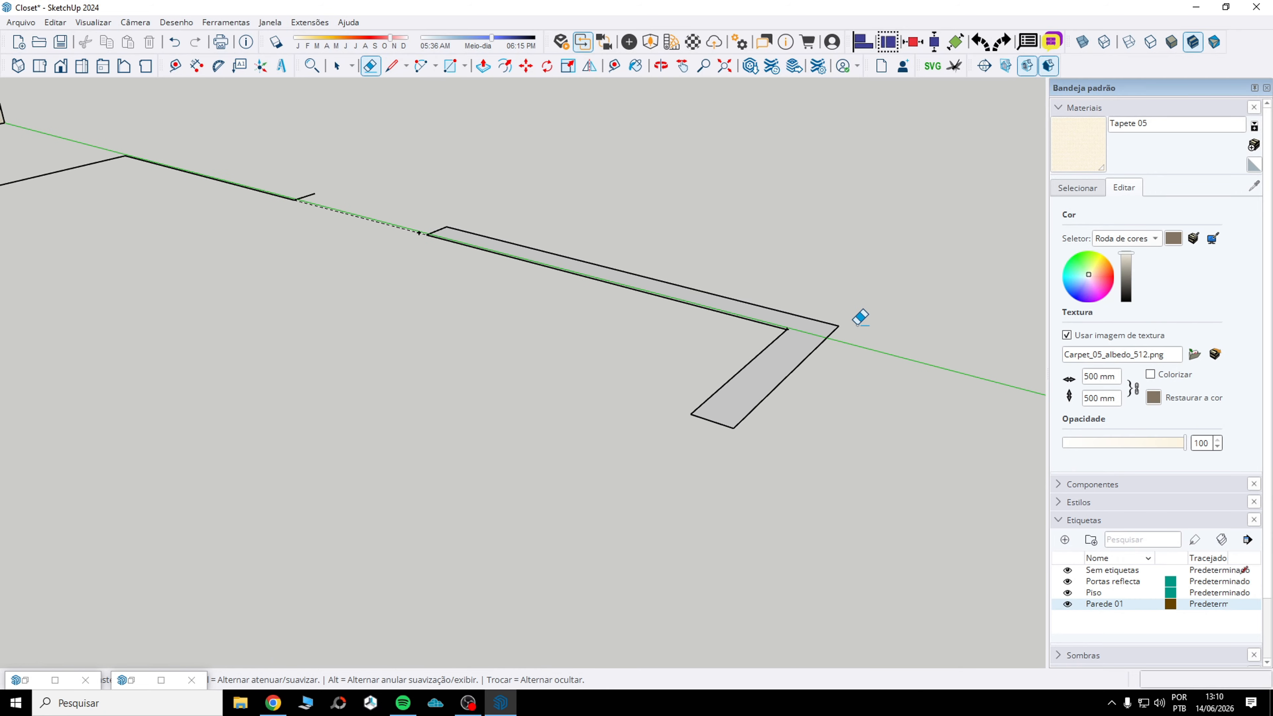
- Complete the open L-shaped wall outline with a 150 mm end edge and outer edges parallel to the inner ones
{"action": "key", "text": "h"}
{"action": "left_click_drag", "start_coordinate": [165, 213], "coordinate": [393, 274]}
{"action": "scroll", "coordinate": [392, 274], "scroll_direction": "up", "scroll_amount": 4}
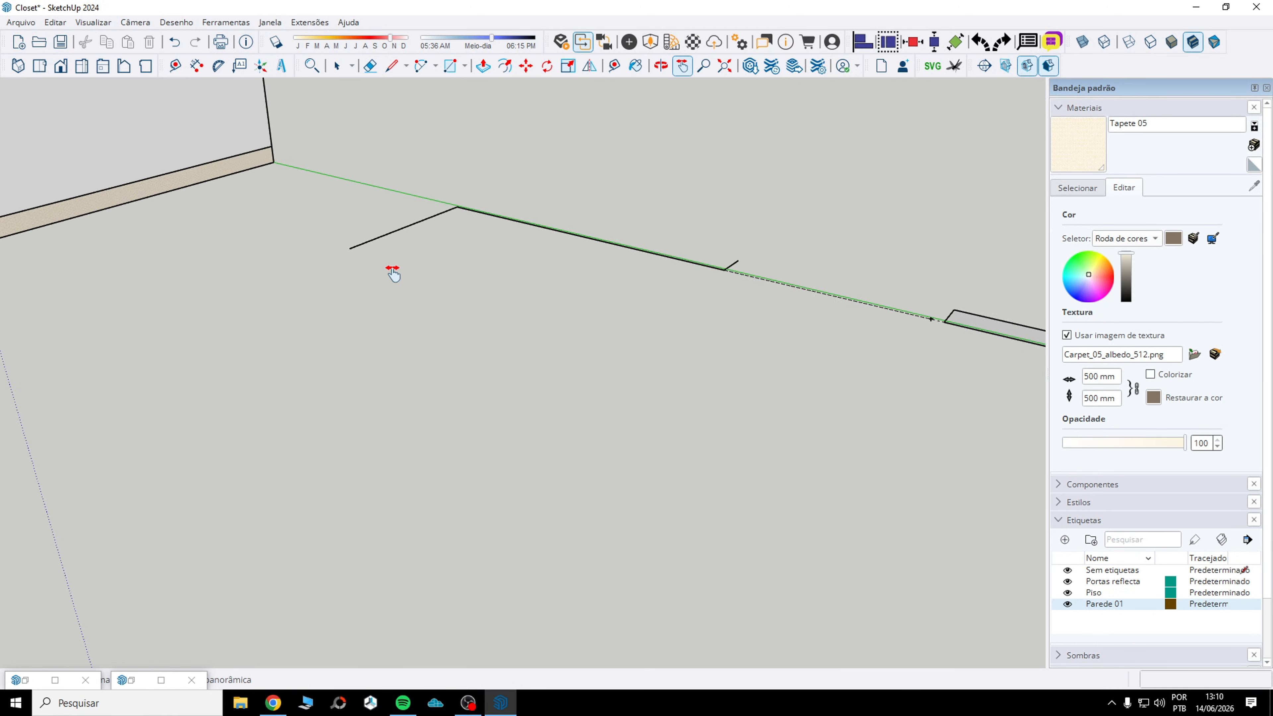
{"action": "left_click", "coordinate": [392, 66]}
{"action": "scroll", "coordinate": [332, 175], "scroll_direction": "up", "scroll_amount": 3}
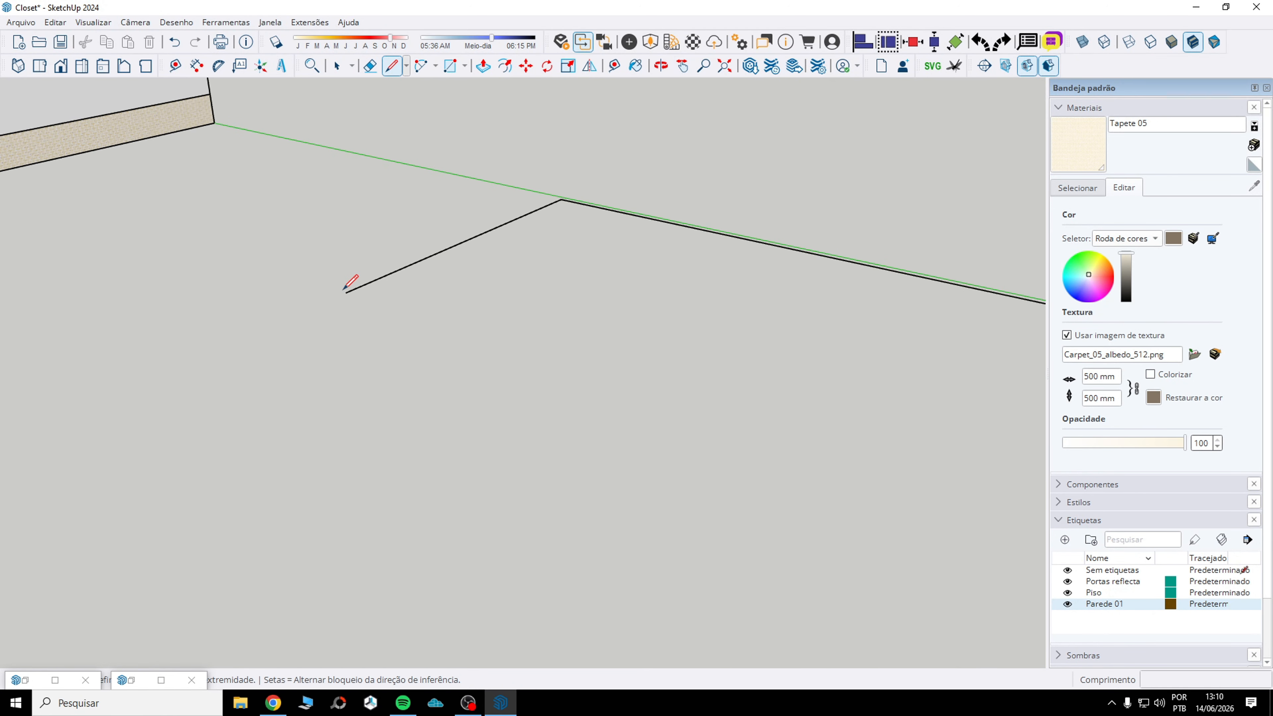
{"action": "left_click", "coordinate": [345, 291]}
{"action": "left_click", "coordinate": [296, 276]}
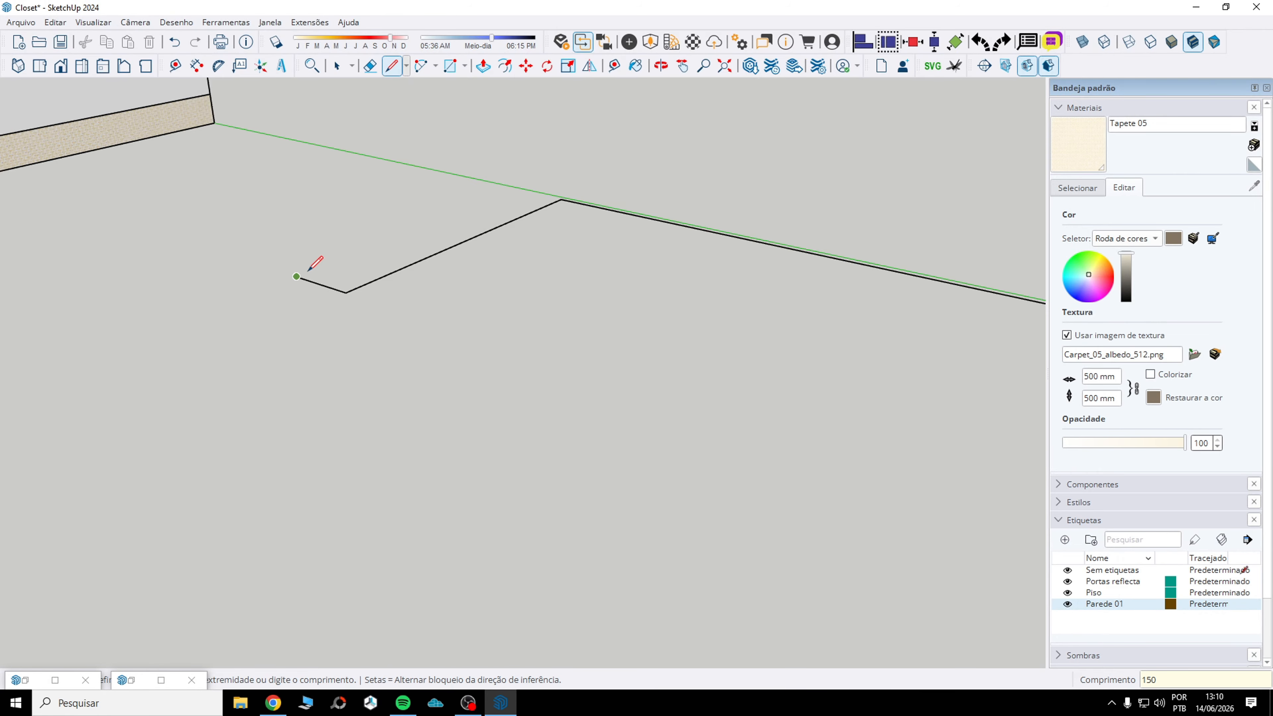
{"action": "scroll", "coordinate": [581, 178], "scroll_direction": "up", "scroll_amount": 2}
{"action": "scroll", "coordinate": [745, 384], "scroll_direction": "up", "scroll_amount": 4}
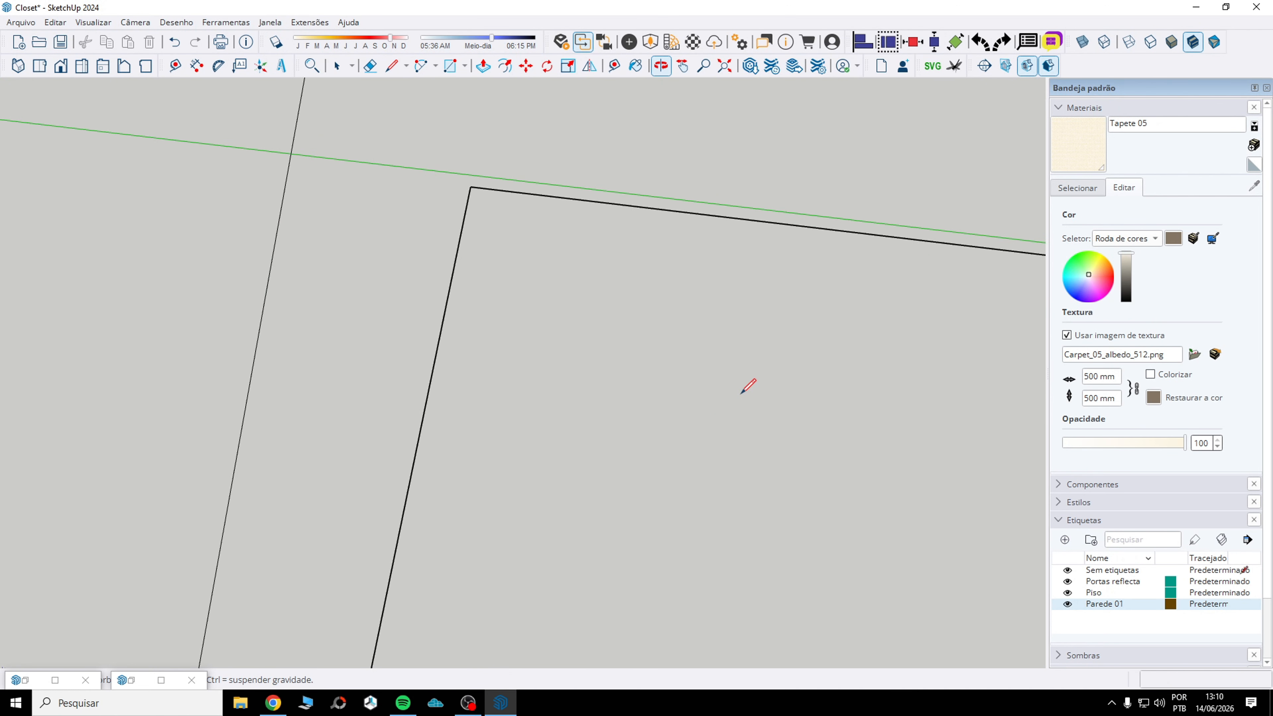
{"action": "scroll", "coordinate": [521, 198], "scroll_direction": "down", "scroll_amount": 5}
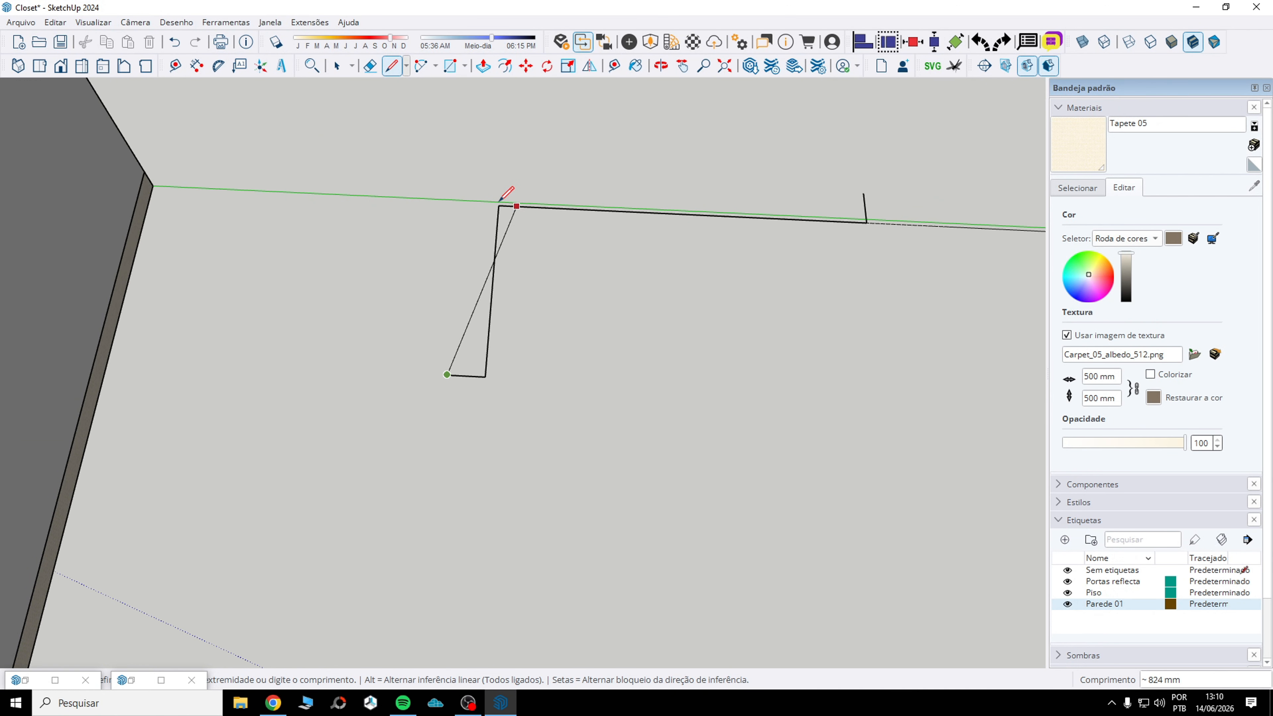
{"action": "left_click", "coordinate": [466, 174]}
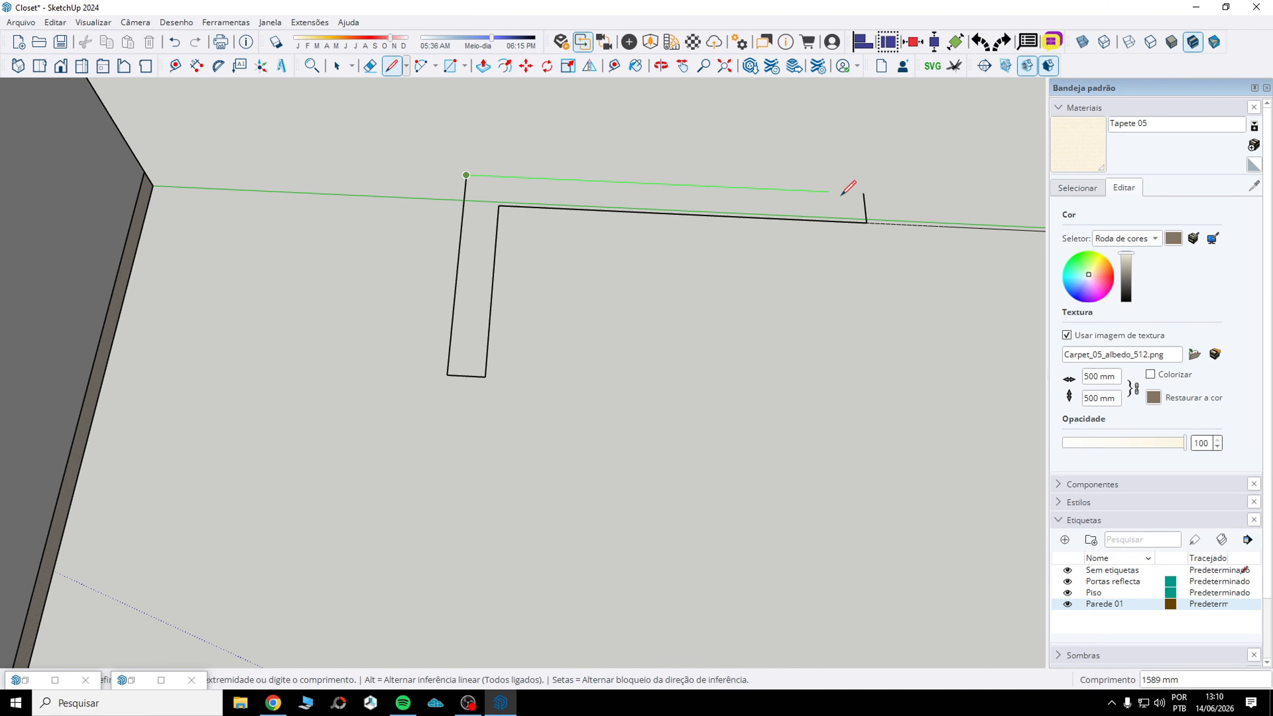
{"action": "left_click", "coordinate": [864, 193]}
- Extrude both L-shaped wall footprints upward with Push/Pull, matching the second wall's height to the first
{"action": "middle_click_drag", "start_coordinate": [620, 364], "coordinate": [477, 399]}
{"action": "scroll", "coordinate": [446, 333], "scroll_direction": "down", "scroll_amount": 1}
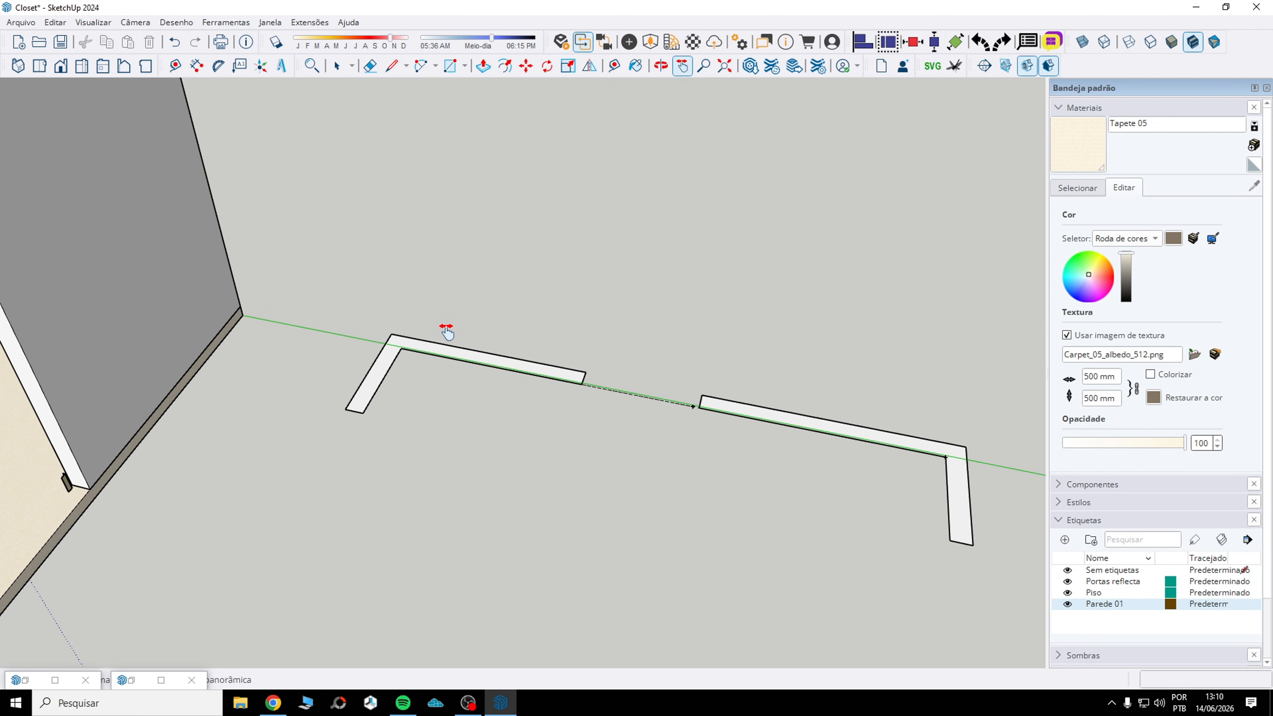
{"action": "left_click", "coordinate": [483, 65]}
{"action": "left_click", "coordinate": [389, 360]}
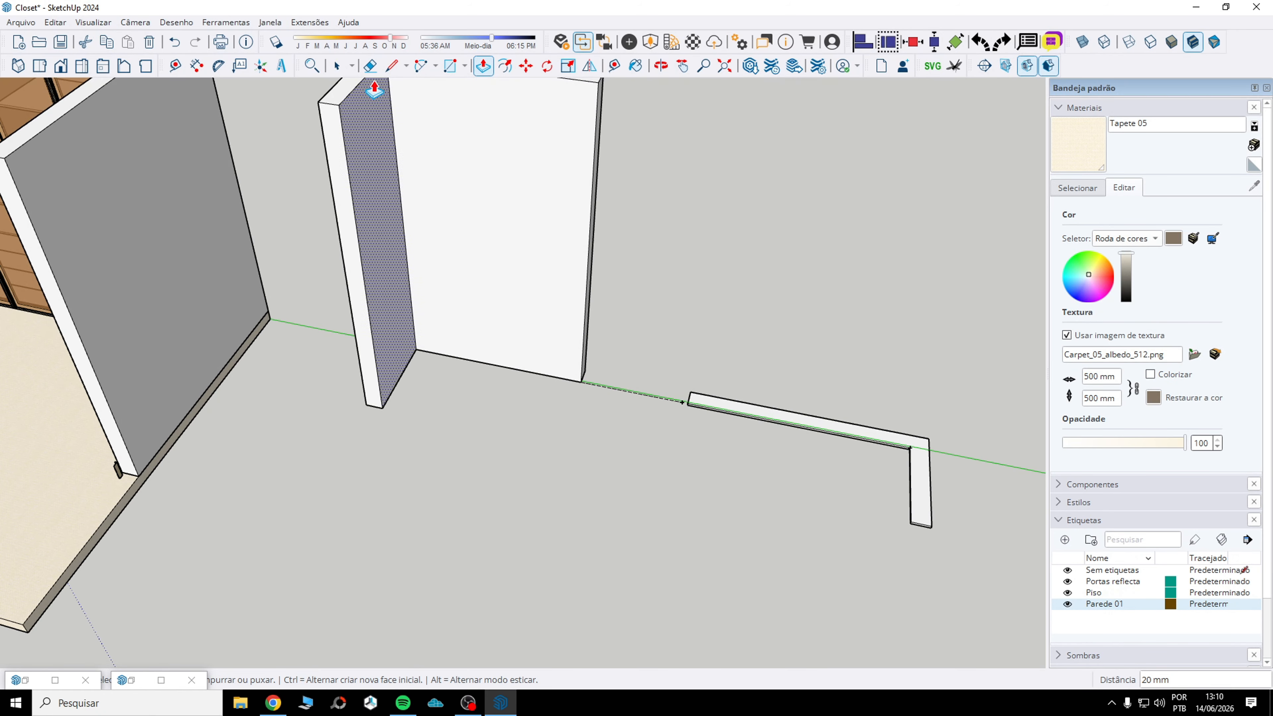
{"action": "left_click", "coordinate": [702, 401]}
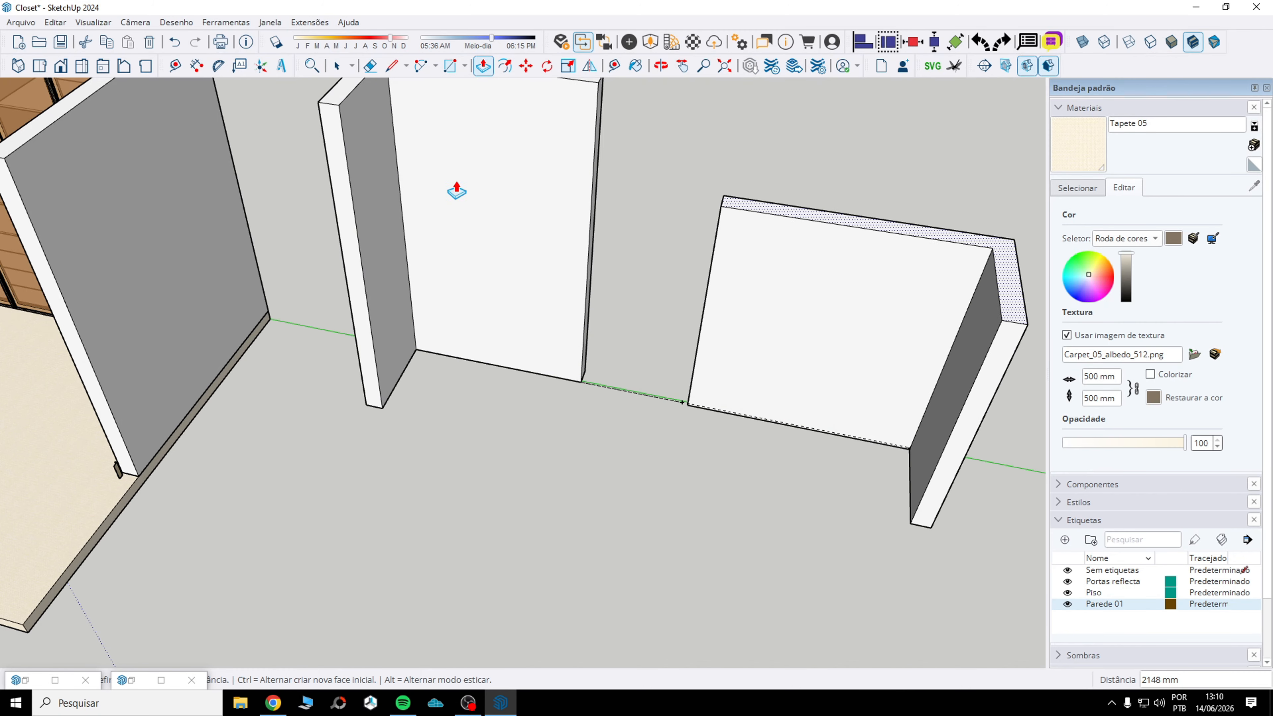
{"action": "left_click", "coordinate": [341, 123]}
- Place a horizontal guide 2150 mm above the floor on the wall's end face at the door opening
{"action": "middle_click_drag", "start_coordinate": [341, 126], "coordinate": [412, 404]}
{"action": "scroll", "coordinate": [540, 381], "scroll_direction": "up", "scroll_amount": 3}
{"action": "key", "text": "t"}
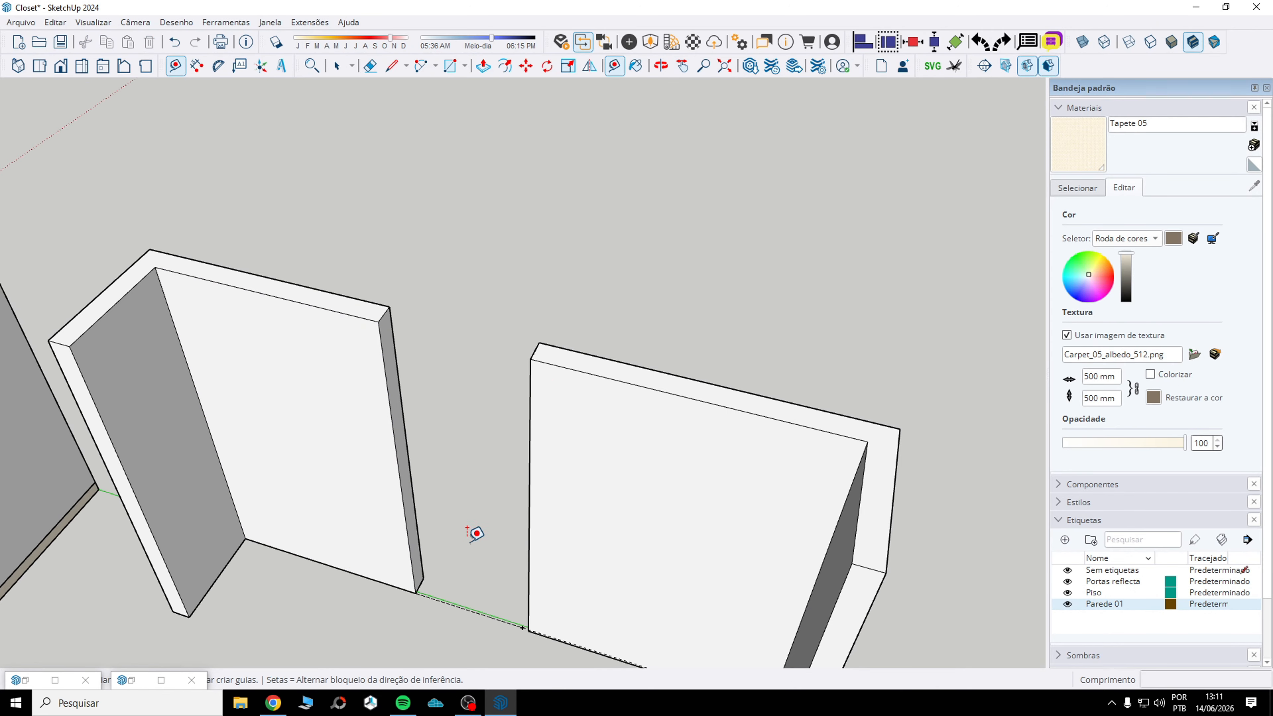
{"action": "scroll", "coordinate": [475, 533], "scroll_direction": "up", "scroll_amount": 3}
{"action": "left_click", "coordinate": [409, 594]}
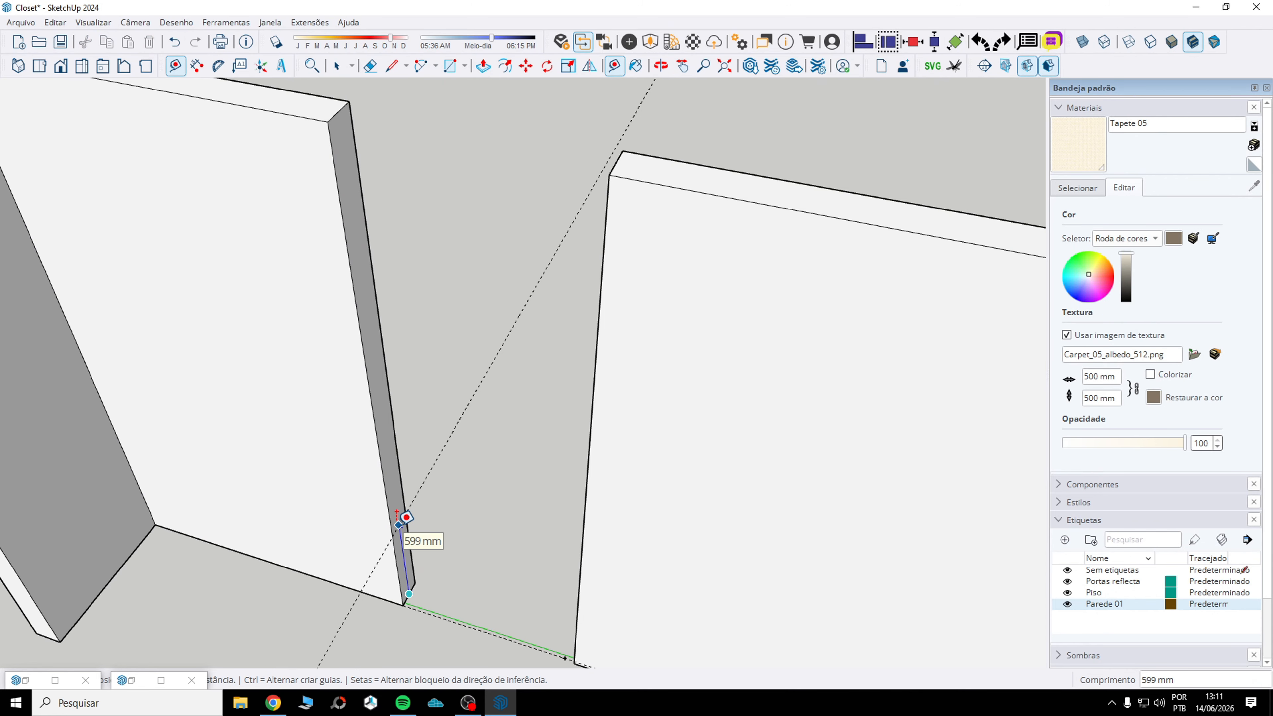
{"action": "type", "text": "2150"}
{"action": "key", "text": "Return"}
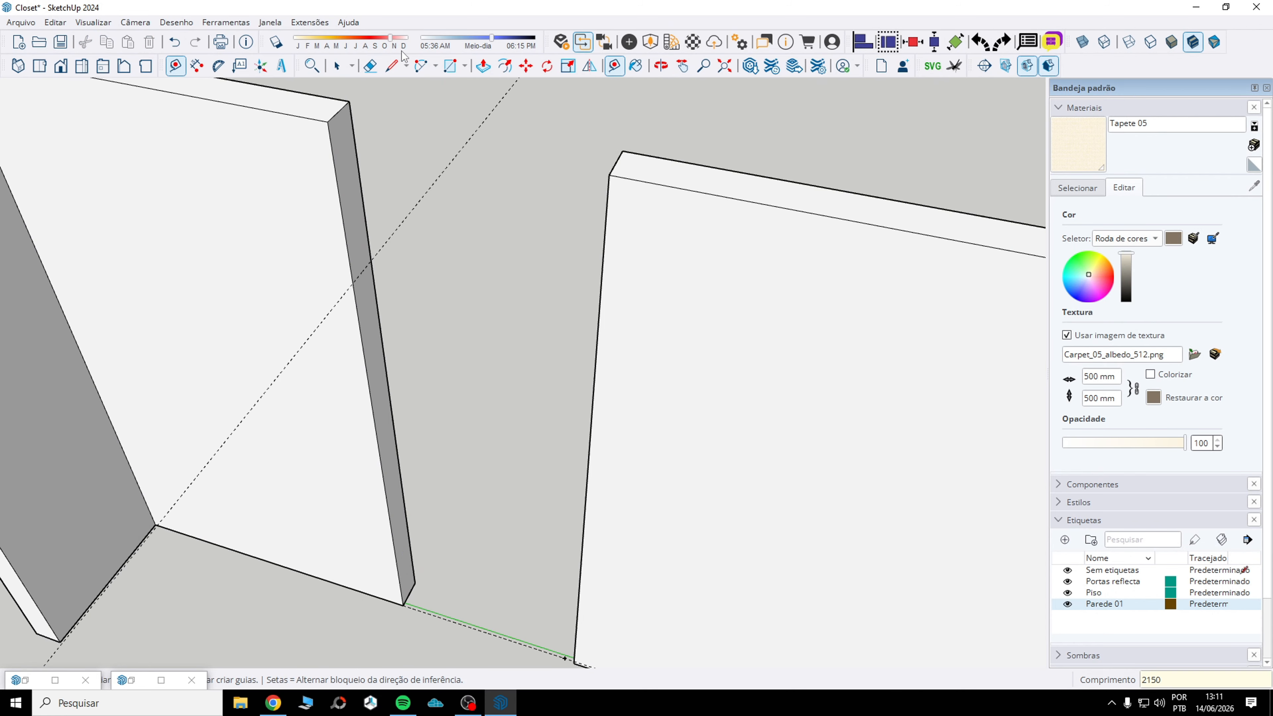
- Draw a line across the end face at the guide and extrude the upper part to the opposite wall as a lintel
{"action": "left_click", "coordinate": [392, 65]}
{"action": "left_click", "coordinate": [354, 283]}
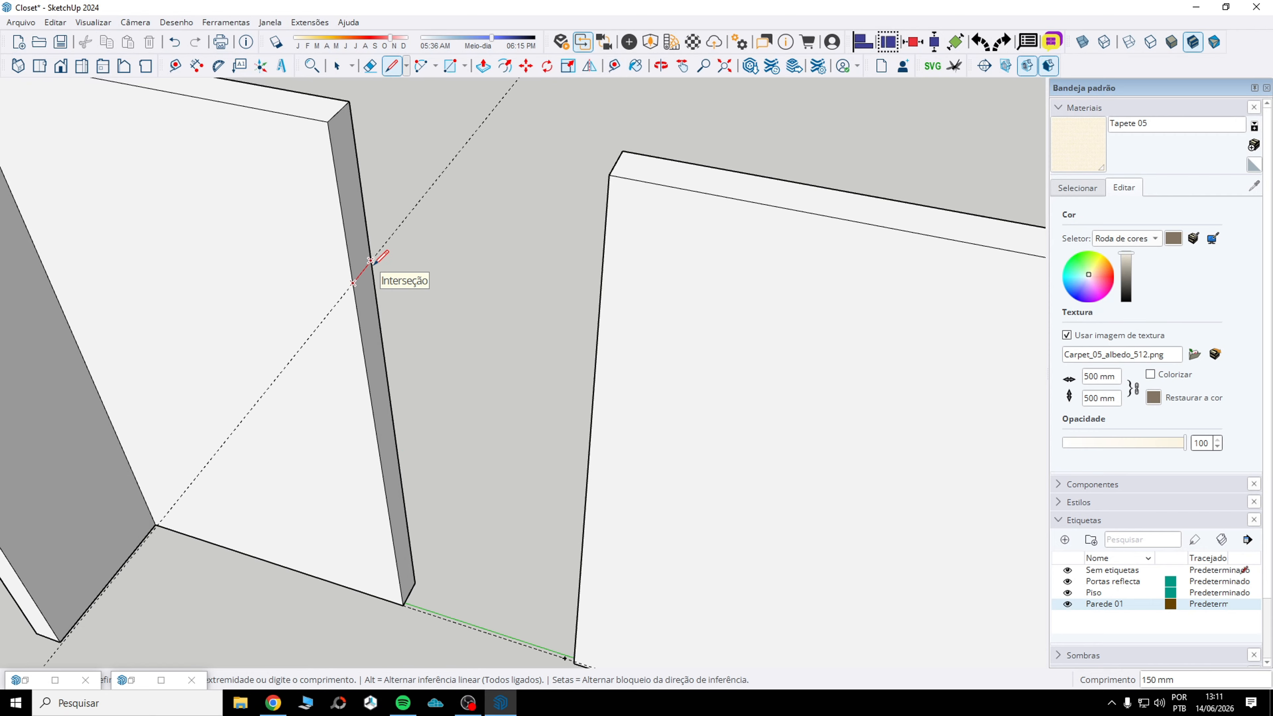
{"action": "left_click", "coordinate": [370, 260]}
{"action": "key", "text": "p"}
{"action": "left_click", "coordinate": [355, 185]}
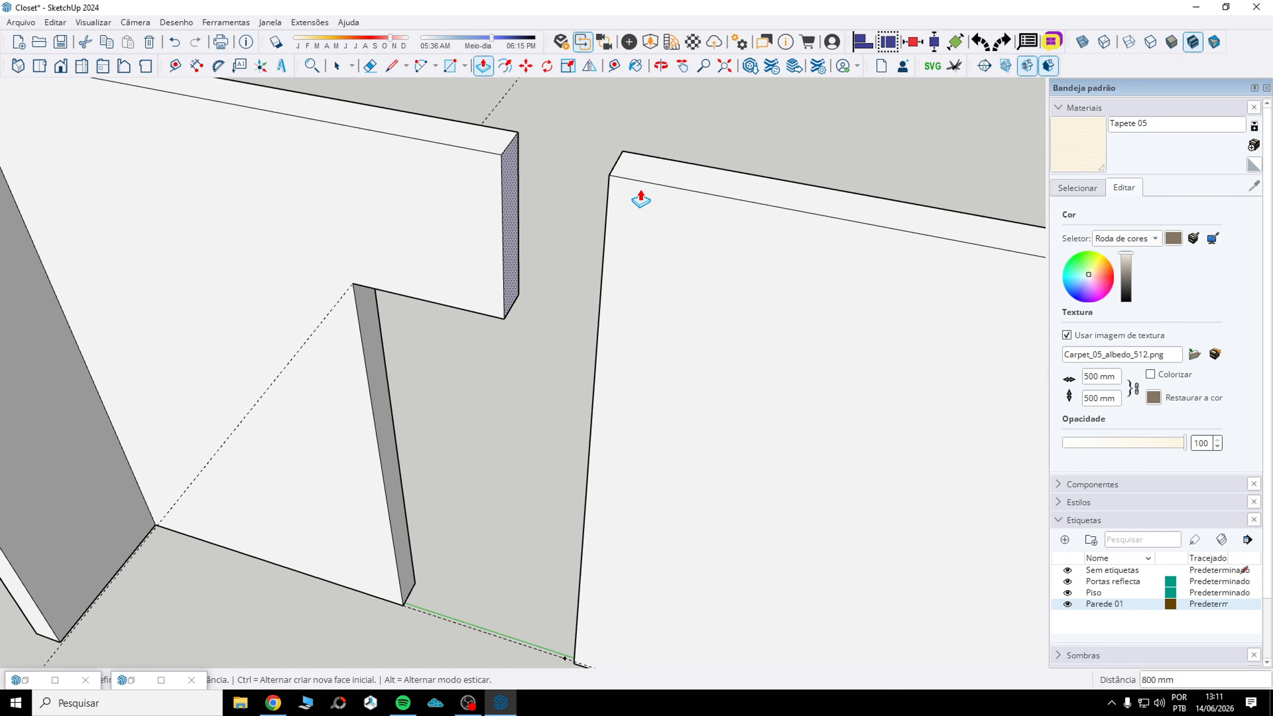
{"action": "left_click", "coordinate": [610, 175]}
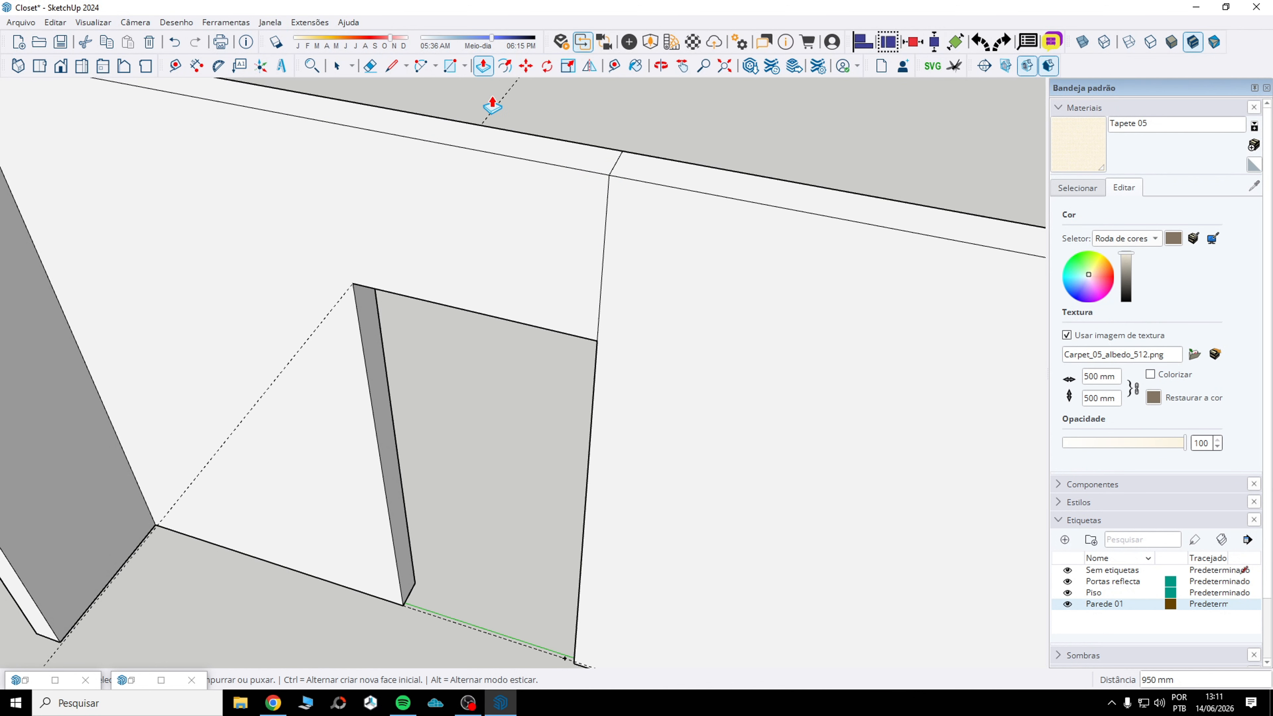
- Erase the seam edges where the lintel meets the wall and delete all guides
{"action": "left_click", "coordinate": [370, 66]}
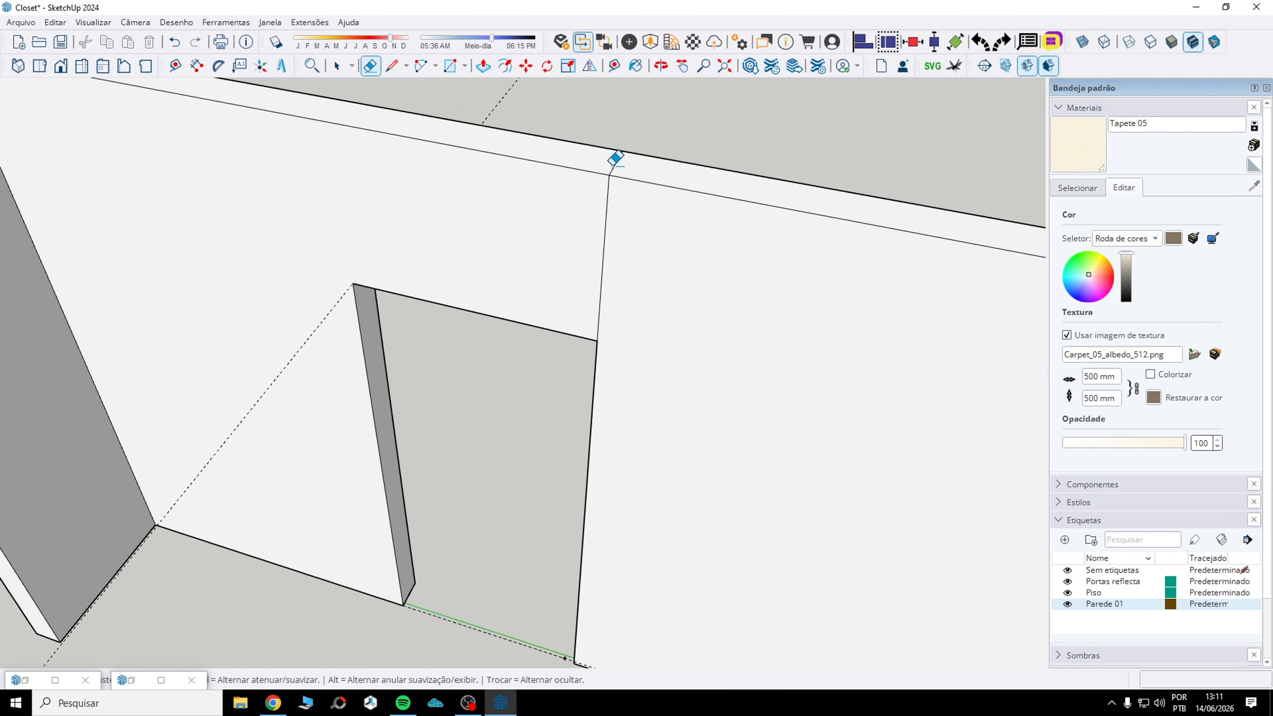
{"action": "left_click", "coordinate": [607, 220]}
{"action": "mouse_move", "coordinate": [738, 163]}
{"action": "middle_mouse_down"}
{"action": "mouse_move", "coordinate": [279, 242]}
{"action": "mouse_move", "coordinate": [728, 230]}
{"action": "mouse_move", "coordinate": [647, 233]}
{"action": "middle_mouse_up"}
{"action": "left_click", "coordinate": [354, 242]}
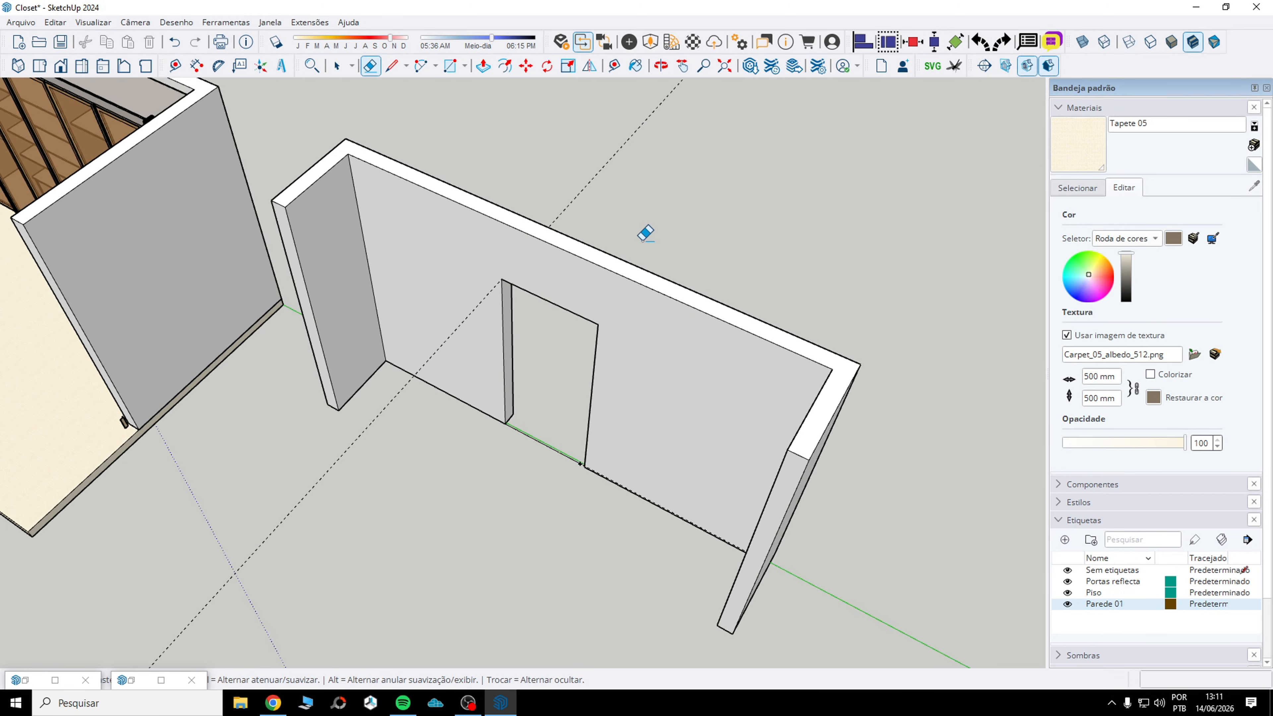
{"action": "left_click", "coordinate": [55, 23]}
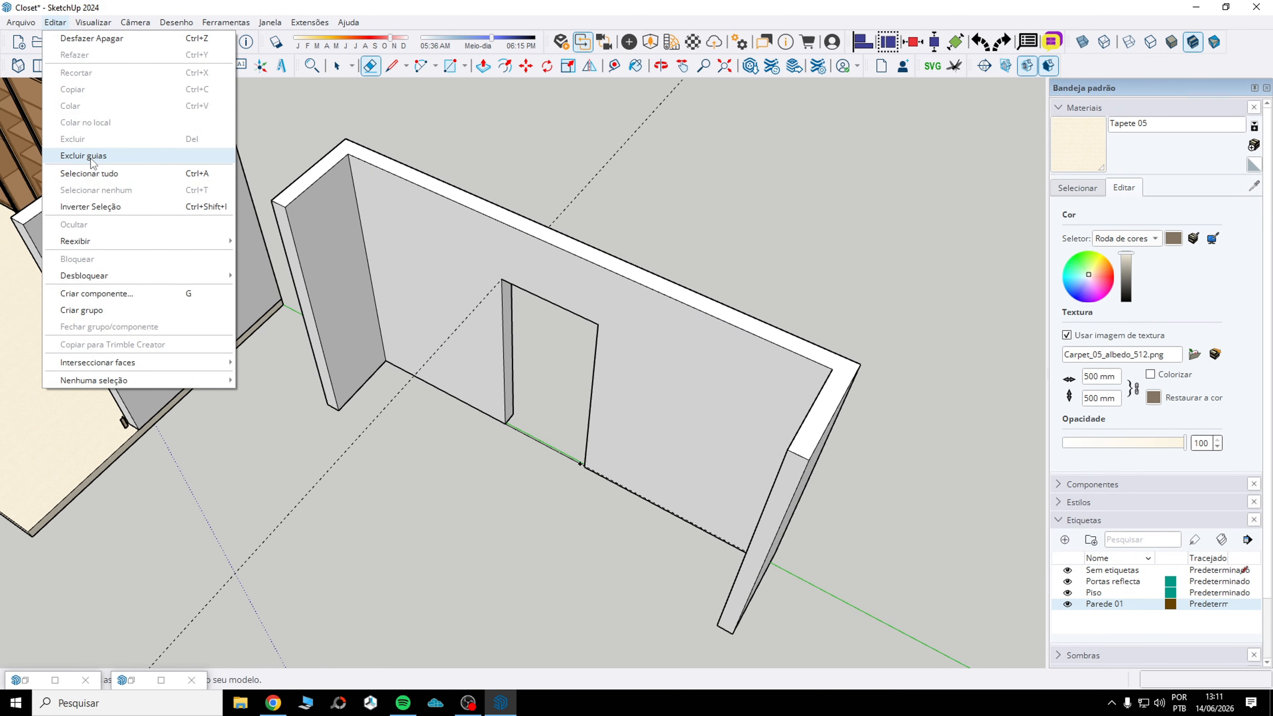
{"action": "left_click", "coordinate": [97, 151]}
- Place a horizontal guide 420 mm below the inner top edge of the wall with the door opening
{"action": "middle_click_drag", "start_coordinate": [586, 245], "coordinate": [631, 191]}
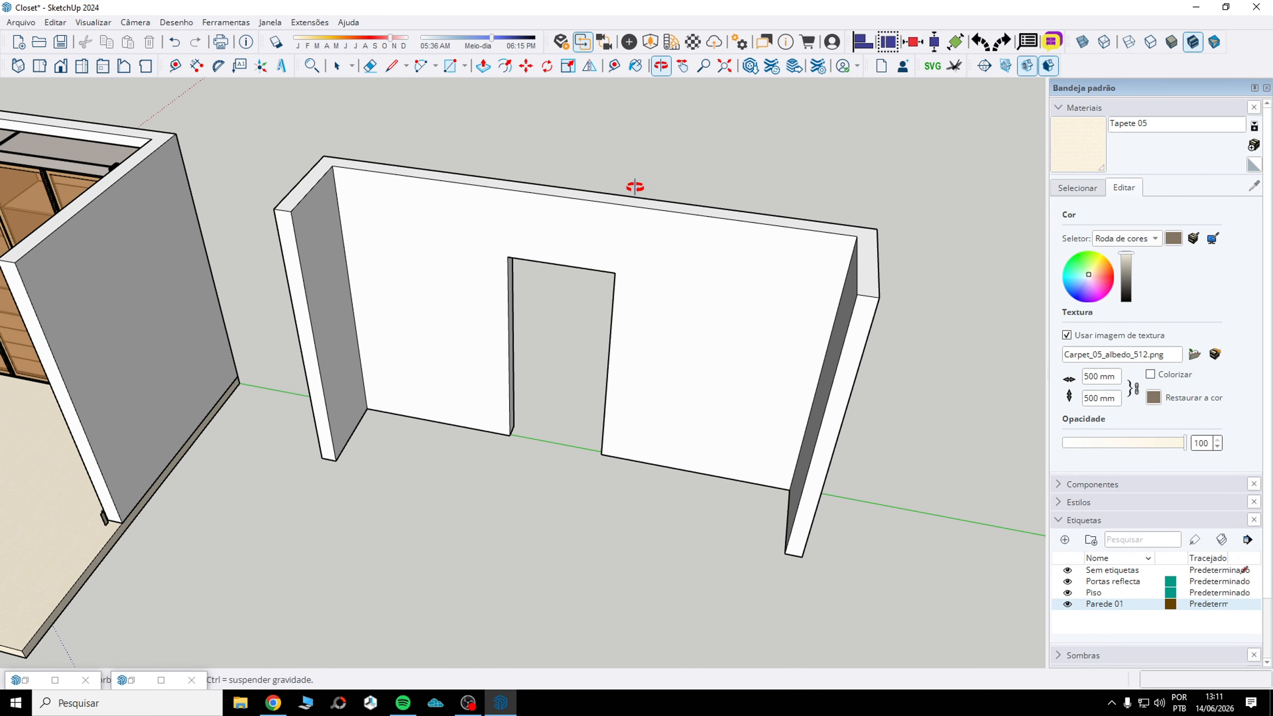
{"action": "key", "text": "t"}
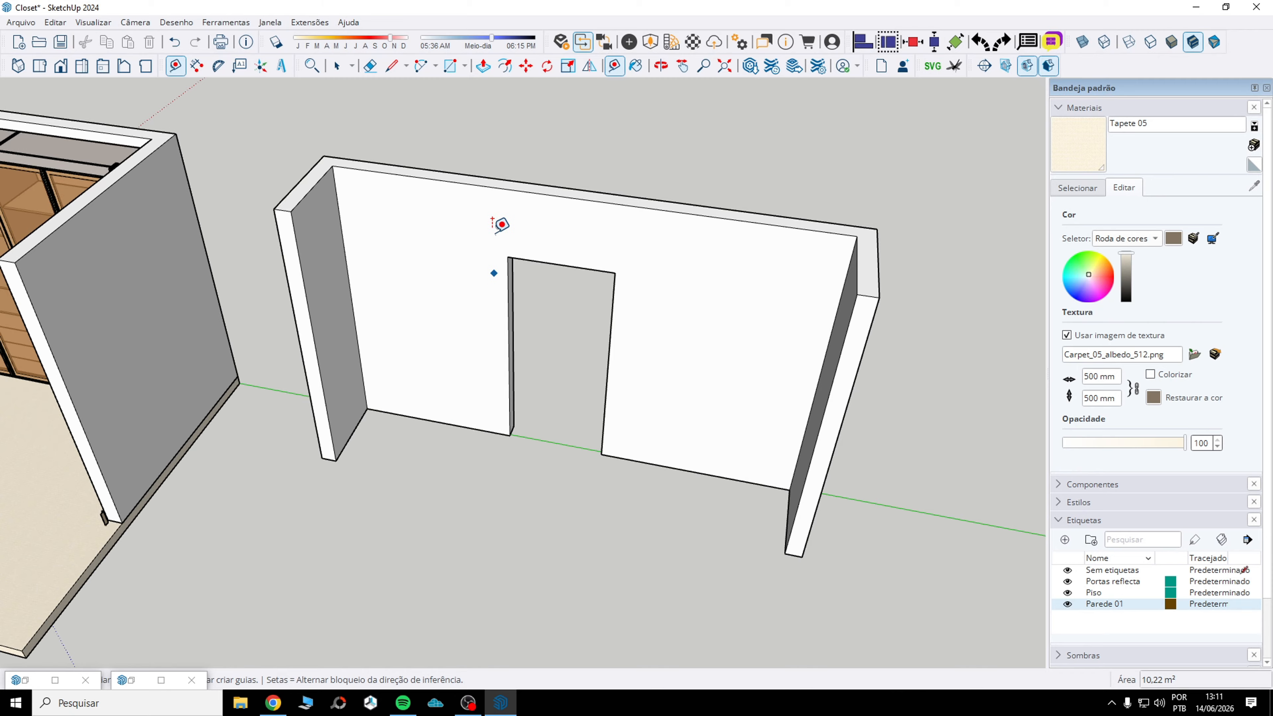
{"action": "left_click", "coordinate": [468, 184]}
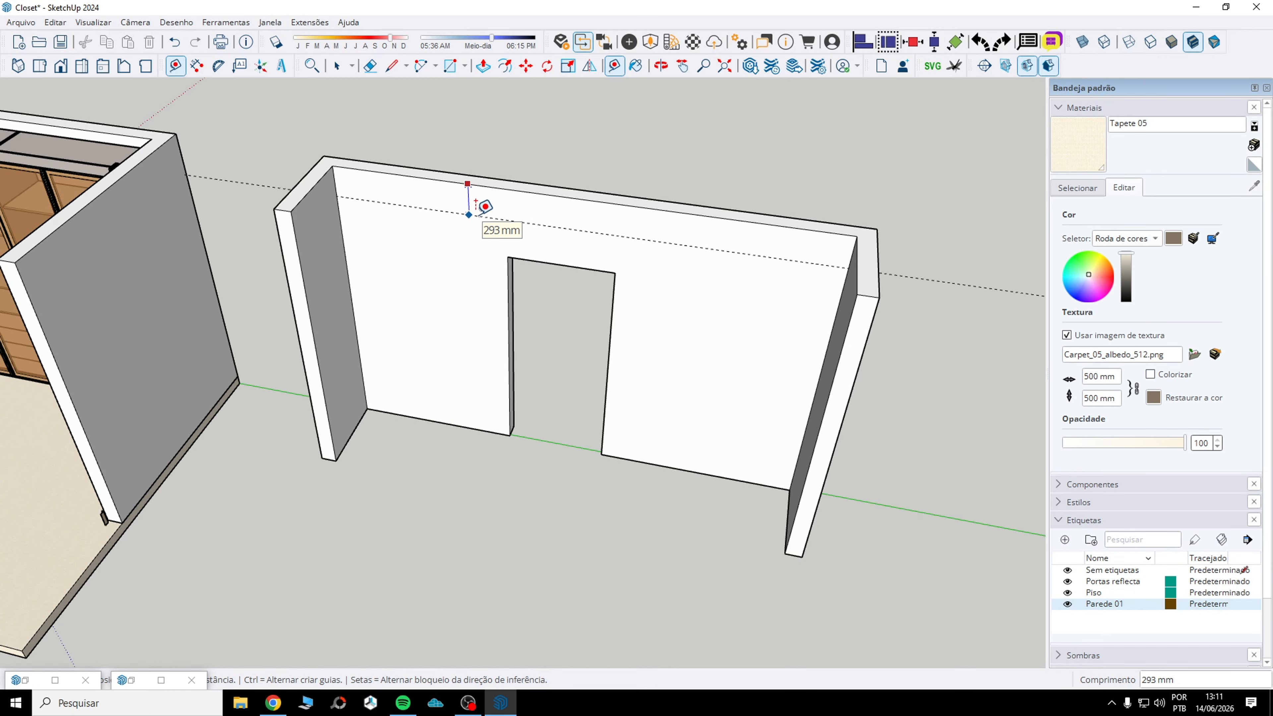
{"action": "type", "text": "420"}
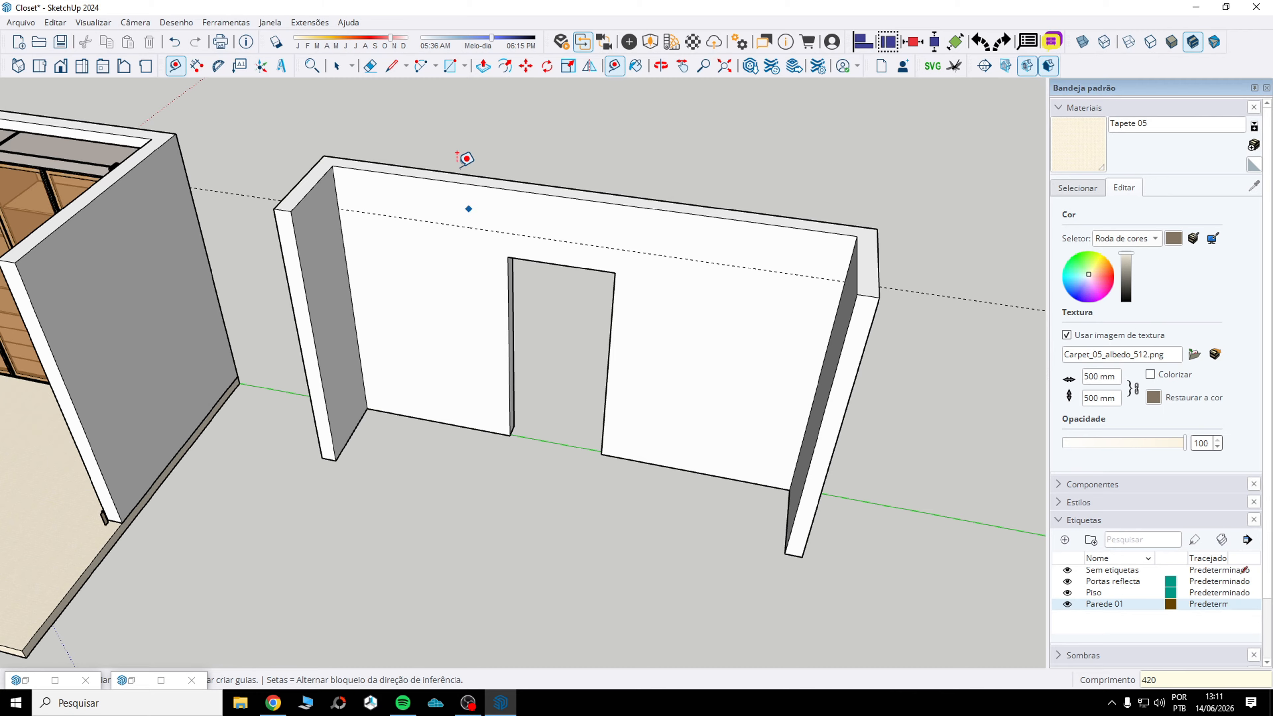
- Draw a 4350 mm line along the guide across the wall's inner face, from one side wall to the other
{"action": "type", "text": "l"}
{"action": "left_click", "coordinate": [337, 208]}
{"action": "middle_click_drag", "start_coordinate": [337, 208], "coordinate": [893, 239]}
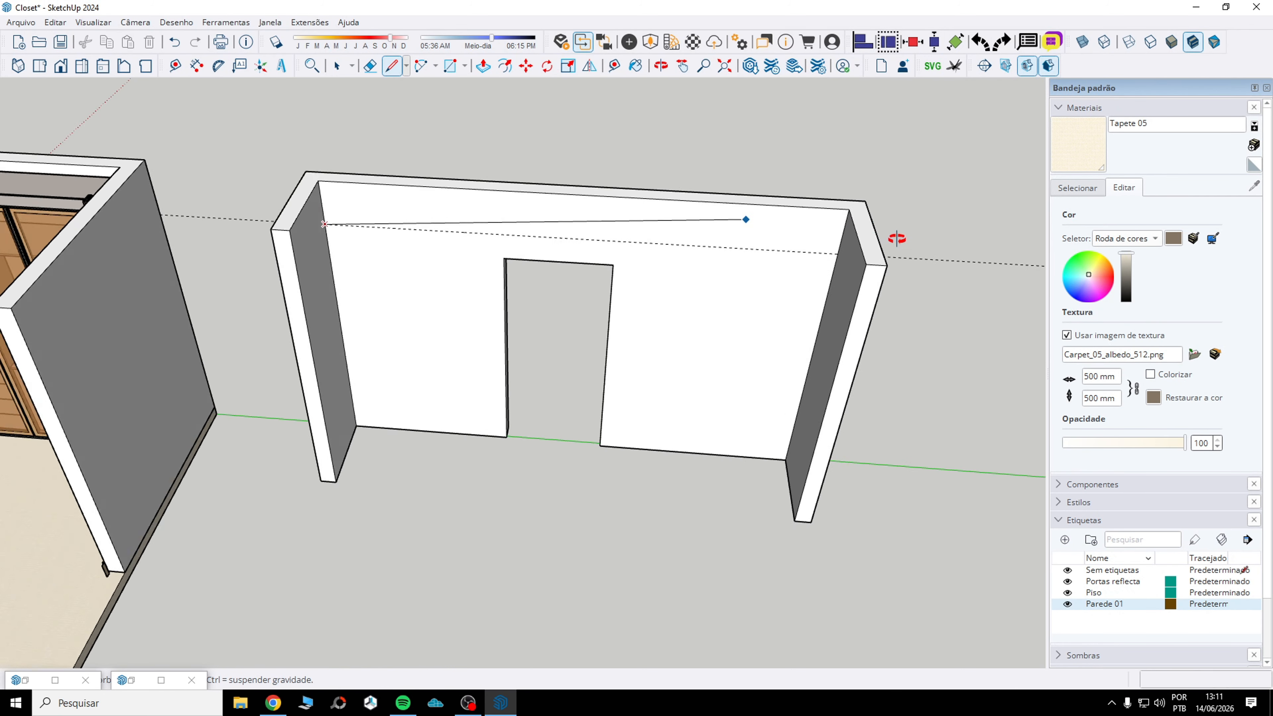
{"action": "scroll", "coordinate": [784, 176], "scroll_direction": "up", "scroll_amount": 3}
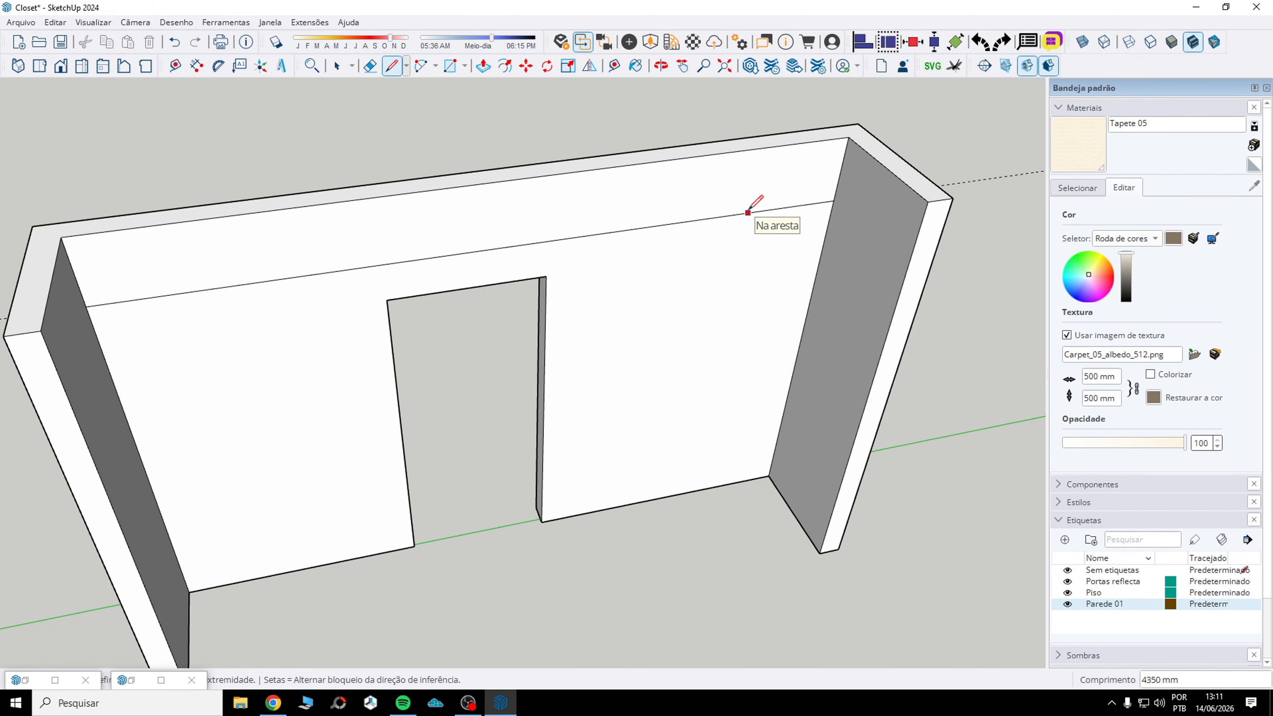
- Place a horizontal guide 605 mm below the inner top edge and a vertical guide 235 mm from the right inner corner
{"action": "key", "text": "t"}
{"action": "left_click", "coordinate": [807, 143]}
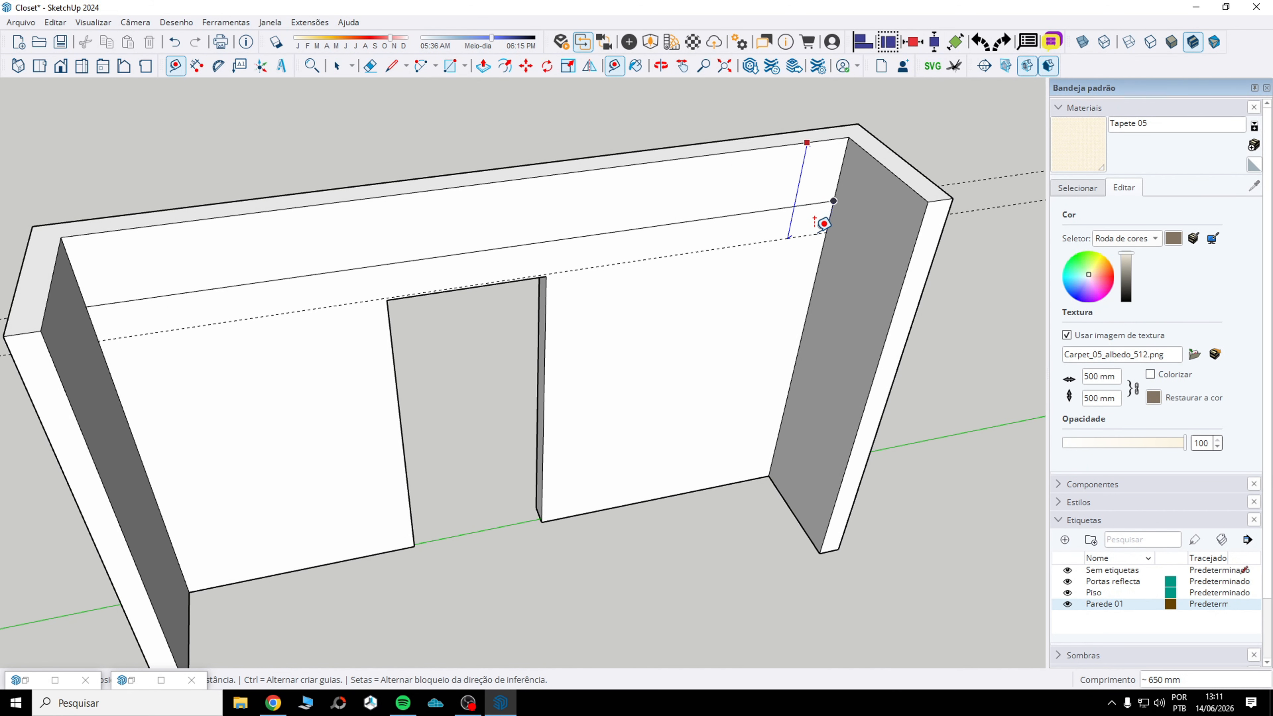
{"action": "type", "text": "605"}
{"action": "left_click", "coordinate": [841, 170]}
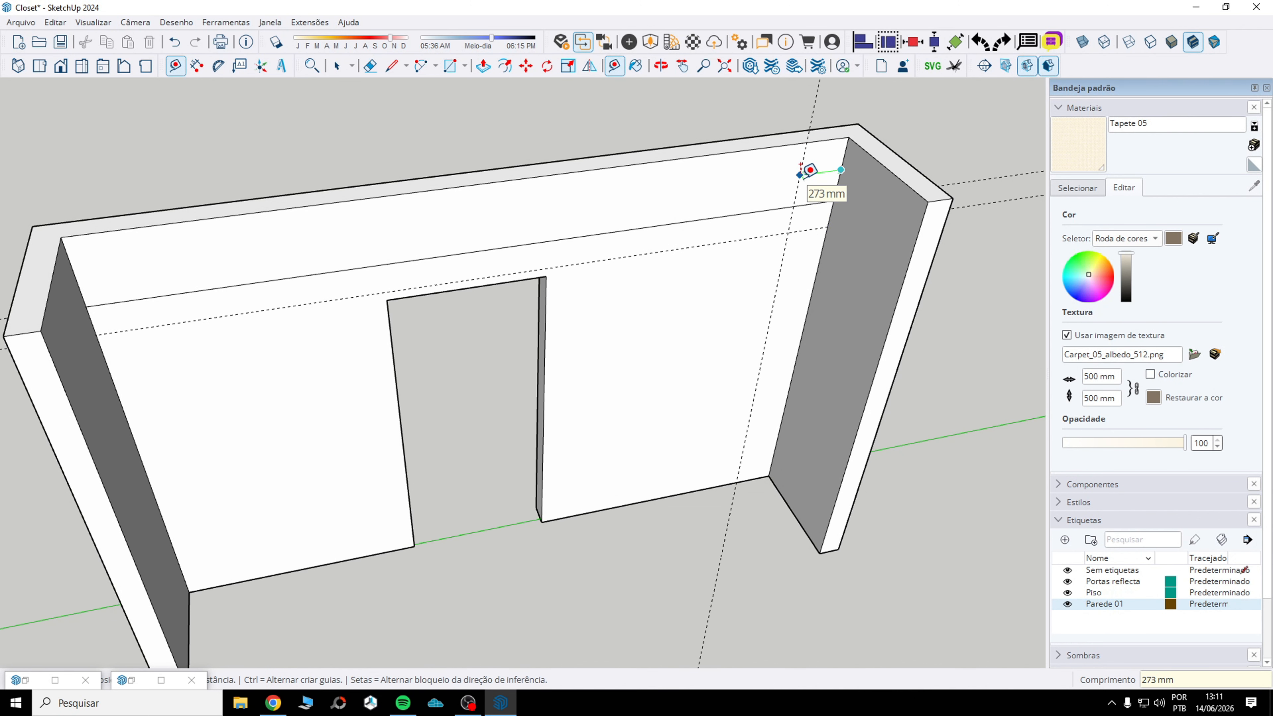
{"action": "type", "text": "235"}
{"action": "key", "text": "Return"}
- Draw a vertical line beside the vertical guide from the wall's inner top edge down to the lower horizontal guide
{"action": "left_click", "coordinate": [392, 66]}
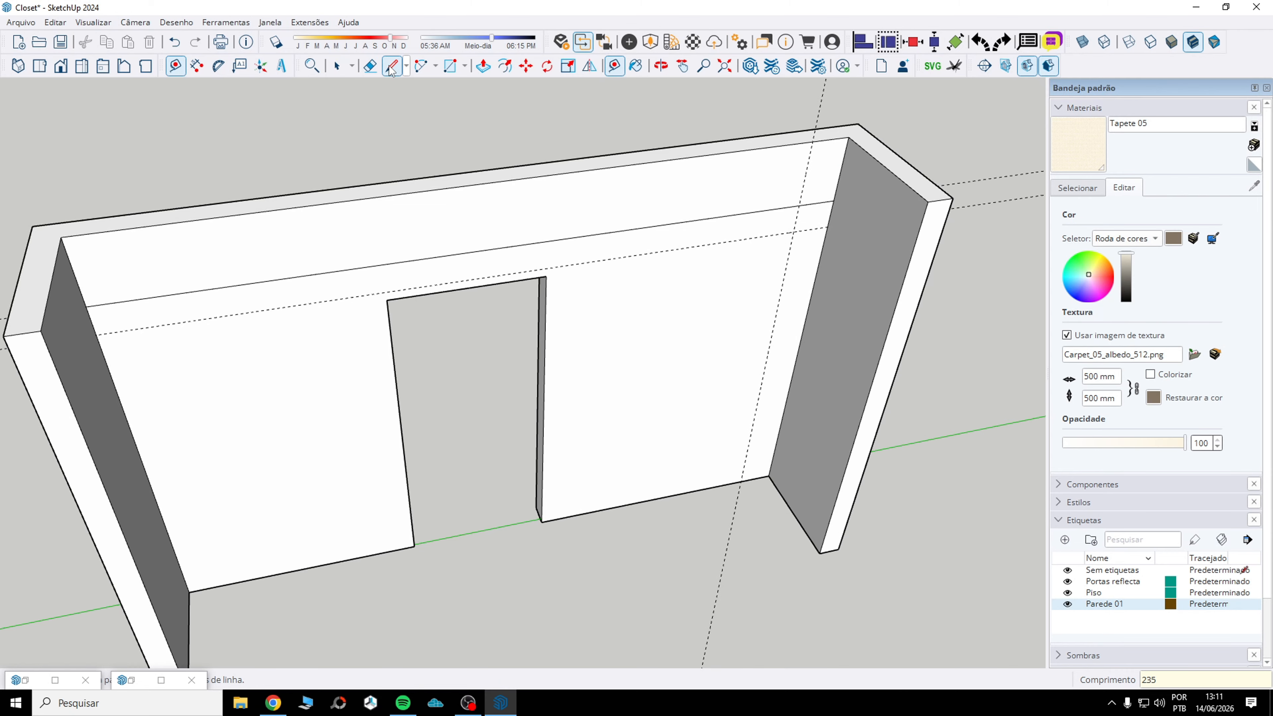
{"action": "left_click", "coordinate": [812, 142]}
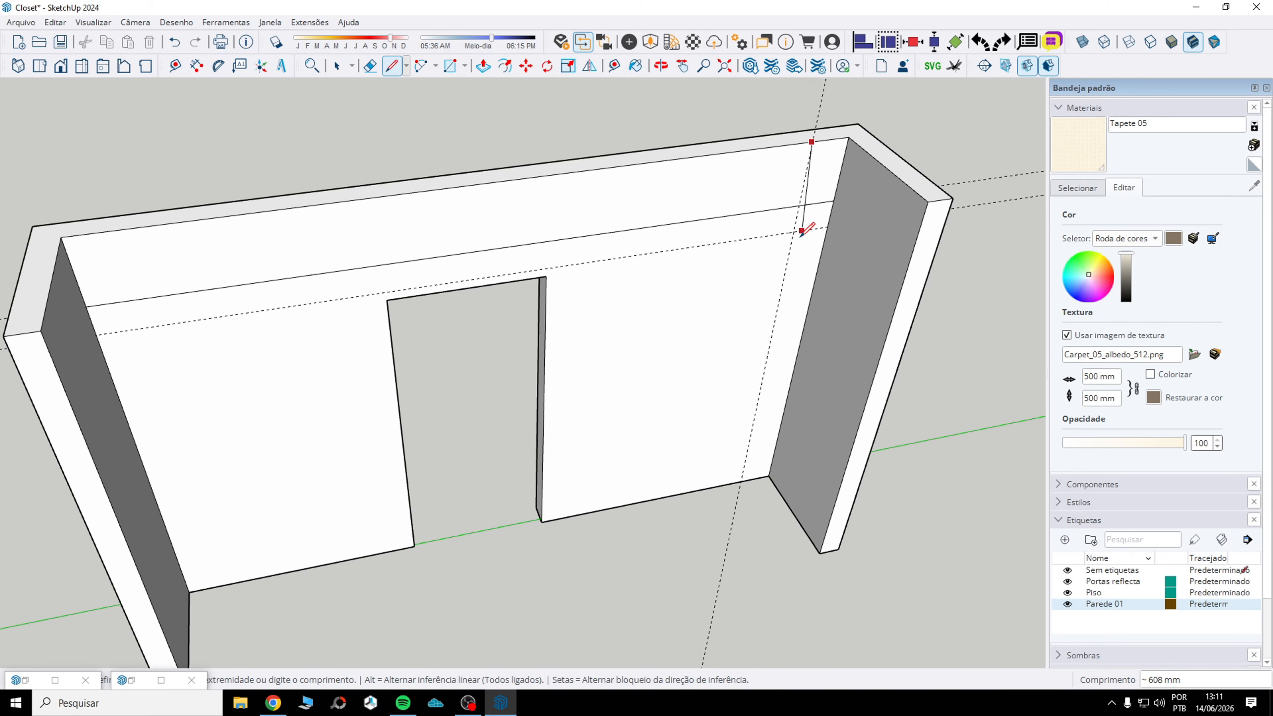
{"action": "scroll", "coordinate": [794, 236], "scroll_direction": "up", "scroll_amount": 3}
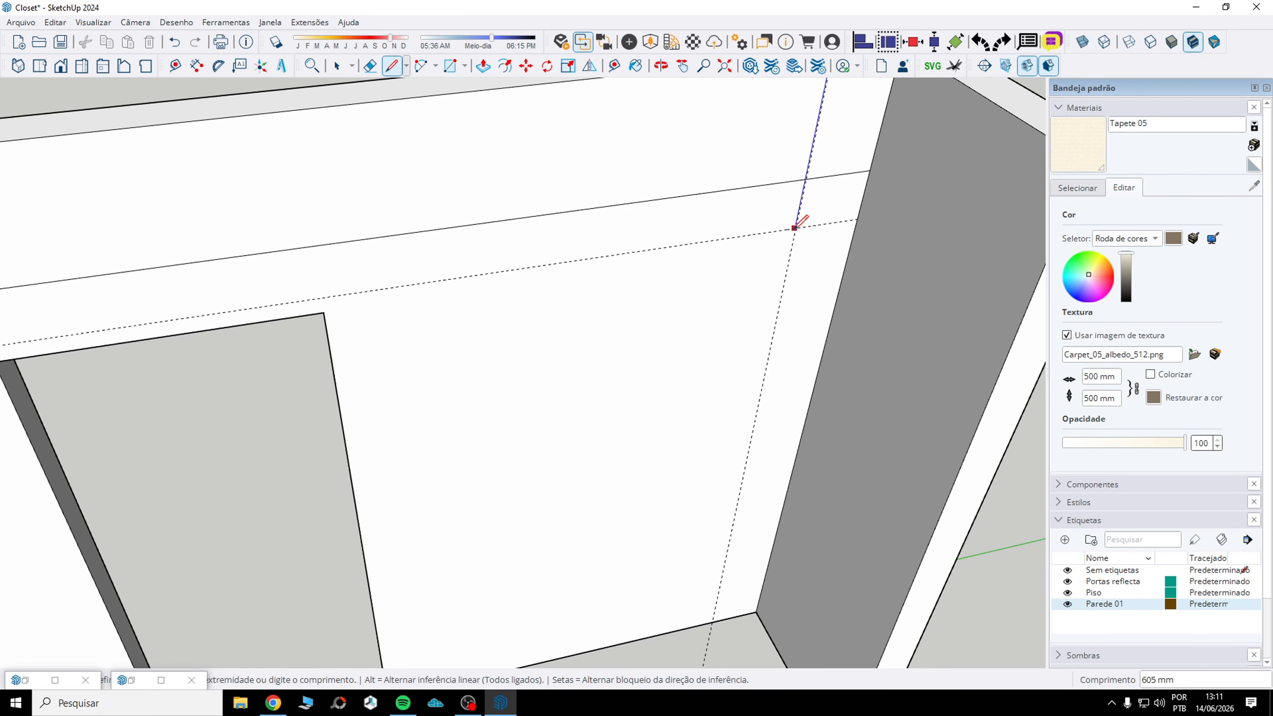
{"action": "scroll", "coordinate": [798, 213], "scroll_direction": "up", "scroll_amount": 2}
{"action": "left_click", "coordinate": [794, 228]}
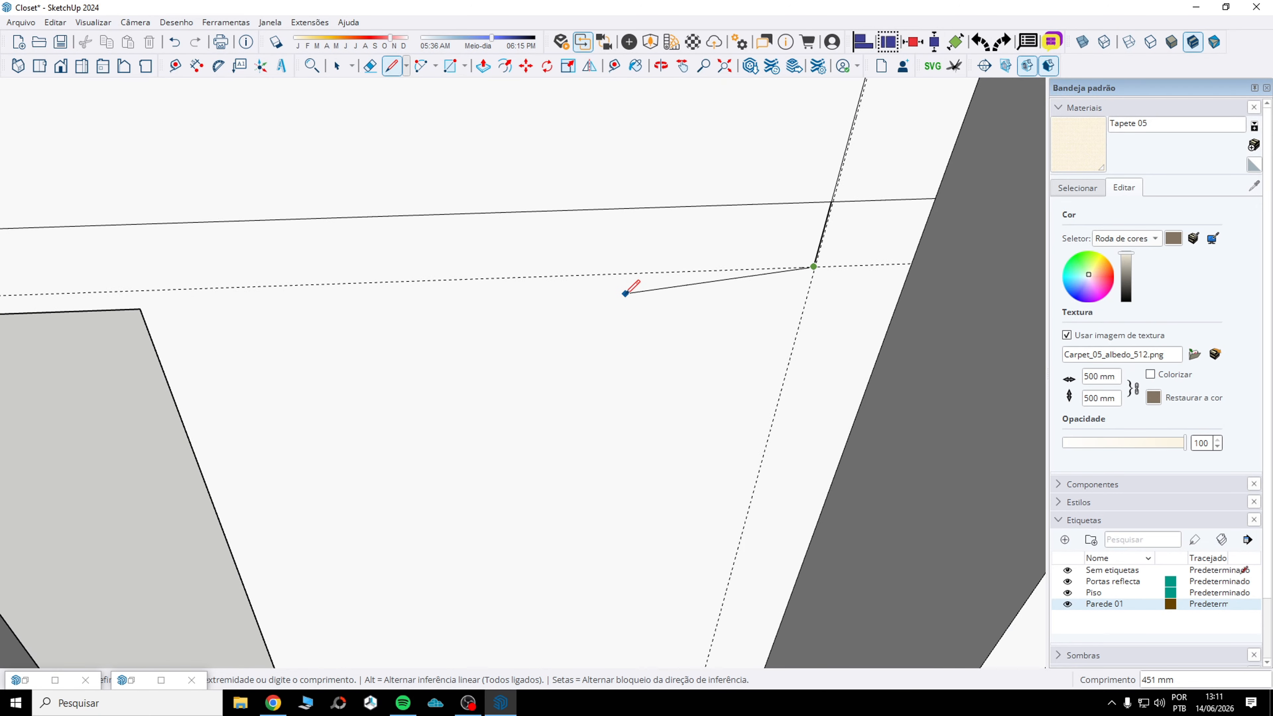
{"action": "scroll", "coordinate": [625, 293], "scroll_direction": "down", "scroll_amount": 2}
{"action": "key", "text": "Escape"}
- Draw a 605 mm vertical line exactly on the vertical guide, from the lower horizontal guide up to the wall's inner top edge
{"action": "scroll", "coordinate": [823, 167], "scroll_direction": "up", "scroll_amount": 2}
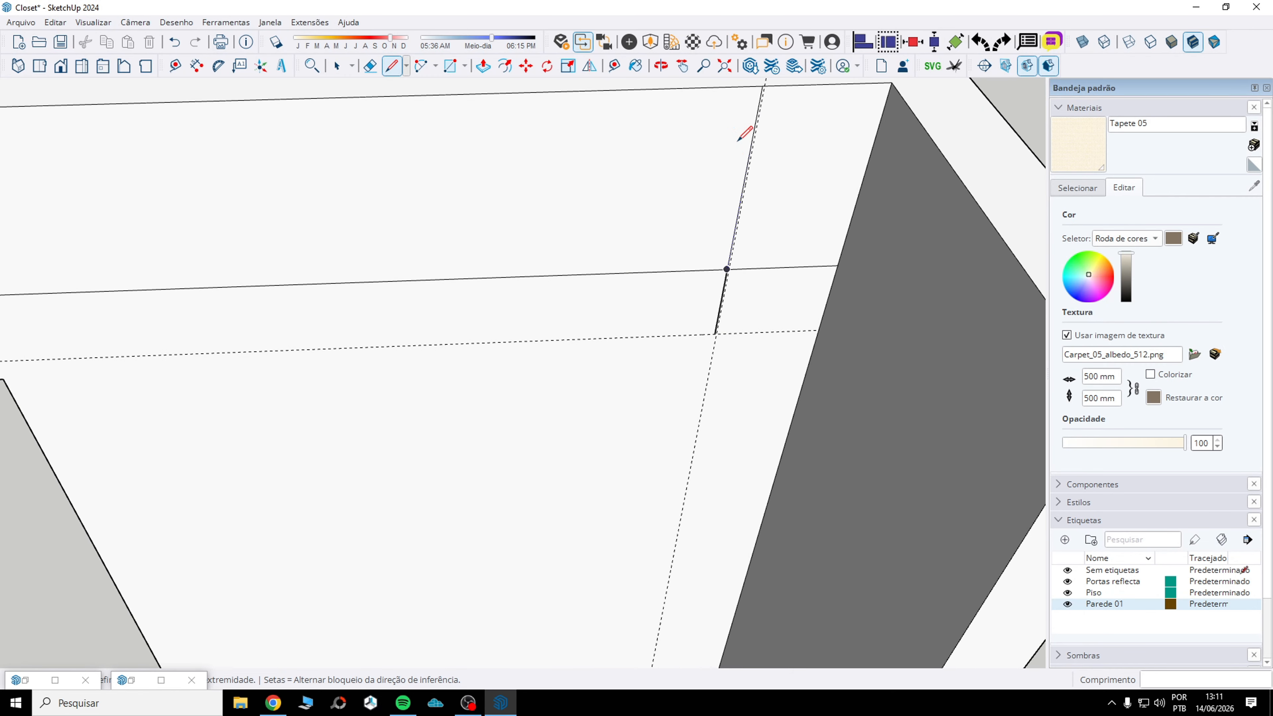
{"action": "scroll", "coordinate": [717, 321], "scroll_direction": "up", "scroll_amount": 3}
{"action": "left_click", "coordinate": [708, 339]}
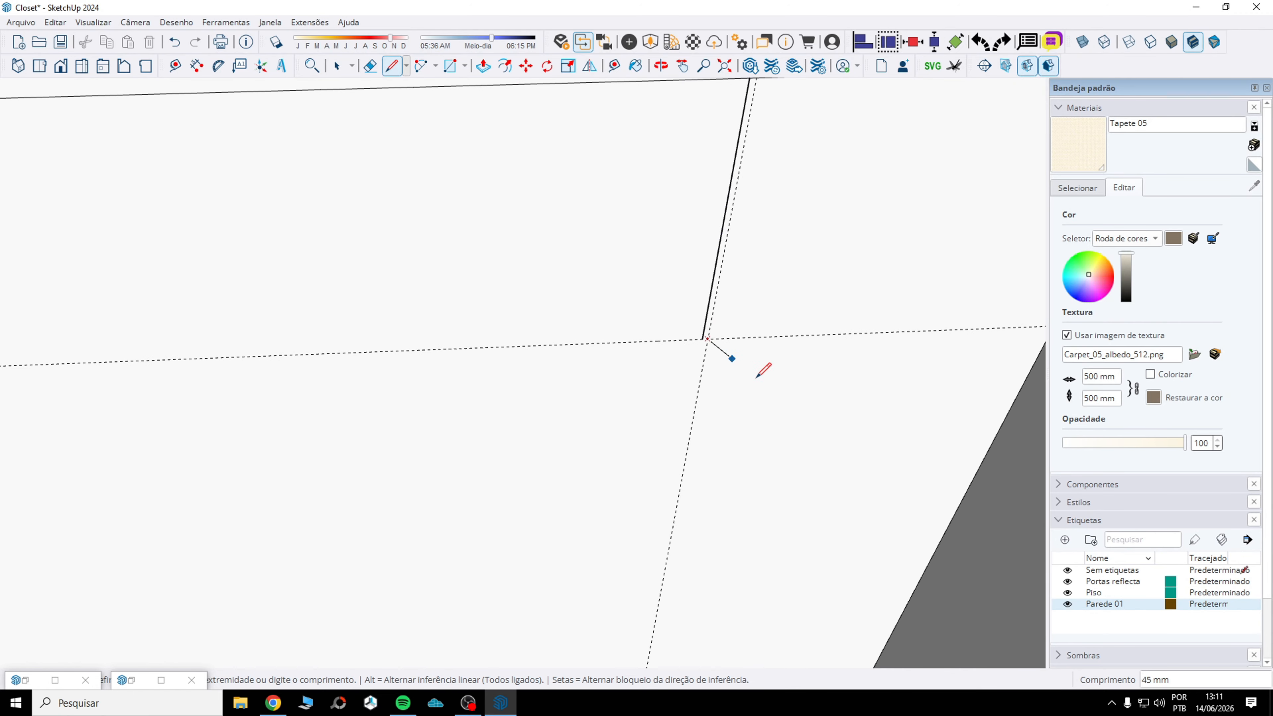
{"action": "scroll", "coordinate": [708, 412], "scroll_direction": "down", "scroll_amount": 7}
{"action": "scroll", "coordinate": [745, 176], "scroll_direction": "up", "scroll_amount": 4}
{"action": "scroll", "coordinate": [735, 302], "scroll_direction": "up", "scroll_amount": 2}
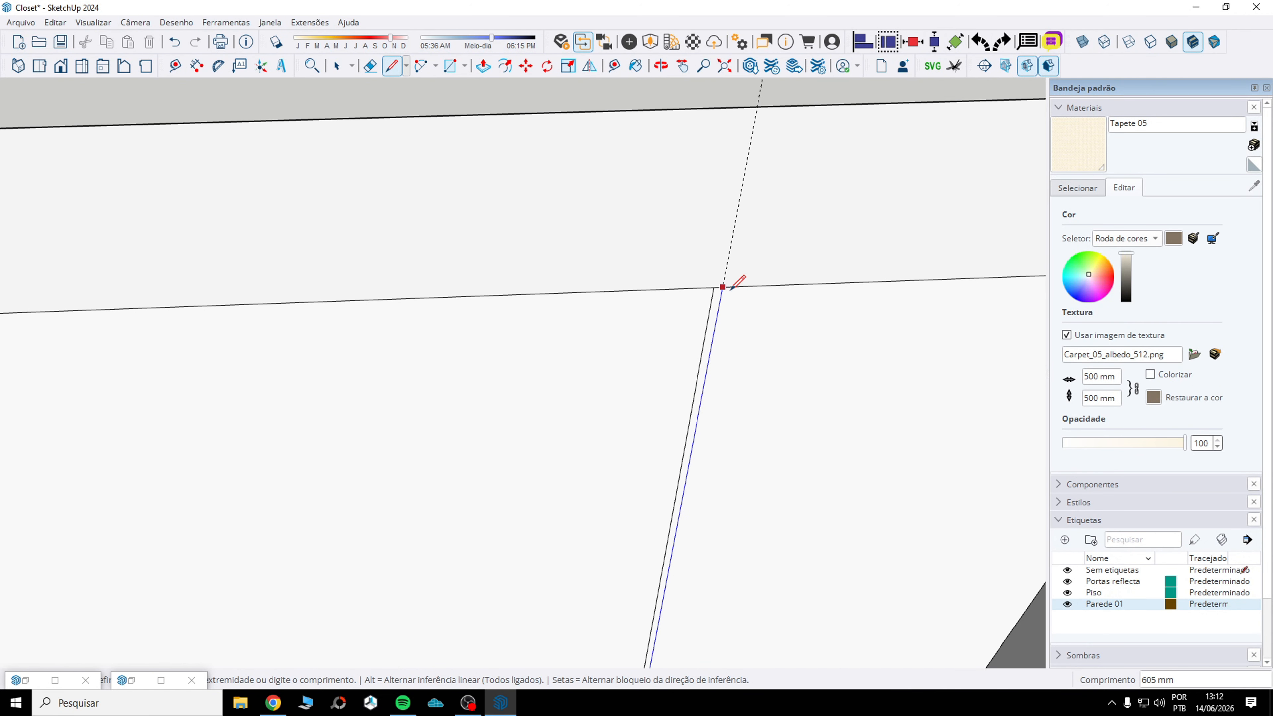
{"action": "left_click", "coordinate": [723, 285]}
- Erase the misplaced vertical line beside the vertical guide, including its short segment below the horizontal line
{"action": "left_click", "coordinate": [370, 65]}
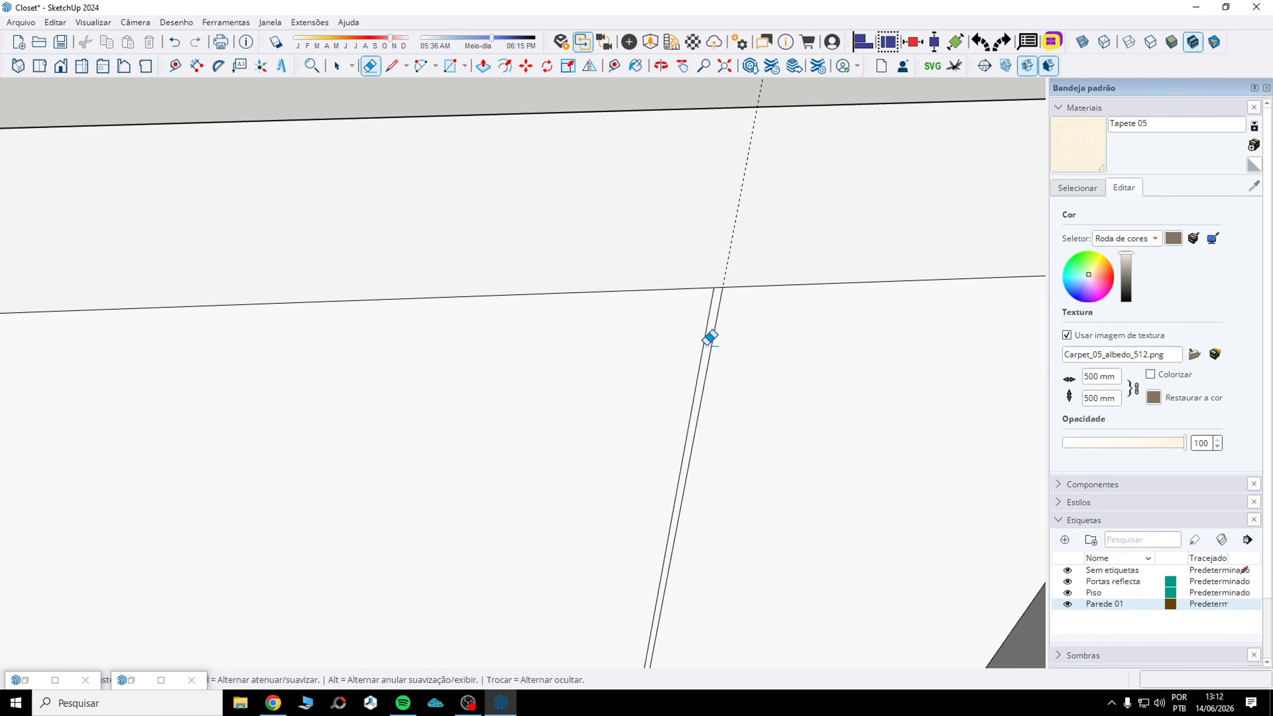
{"action": "left_click", "coordinate": [705, 335]}
{"action": "scroll", "coordinate": [657, 278], "scroll_direction": "down", "scroll_amount": 4}
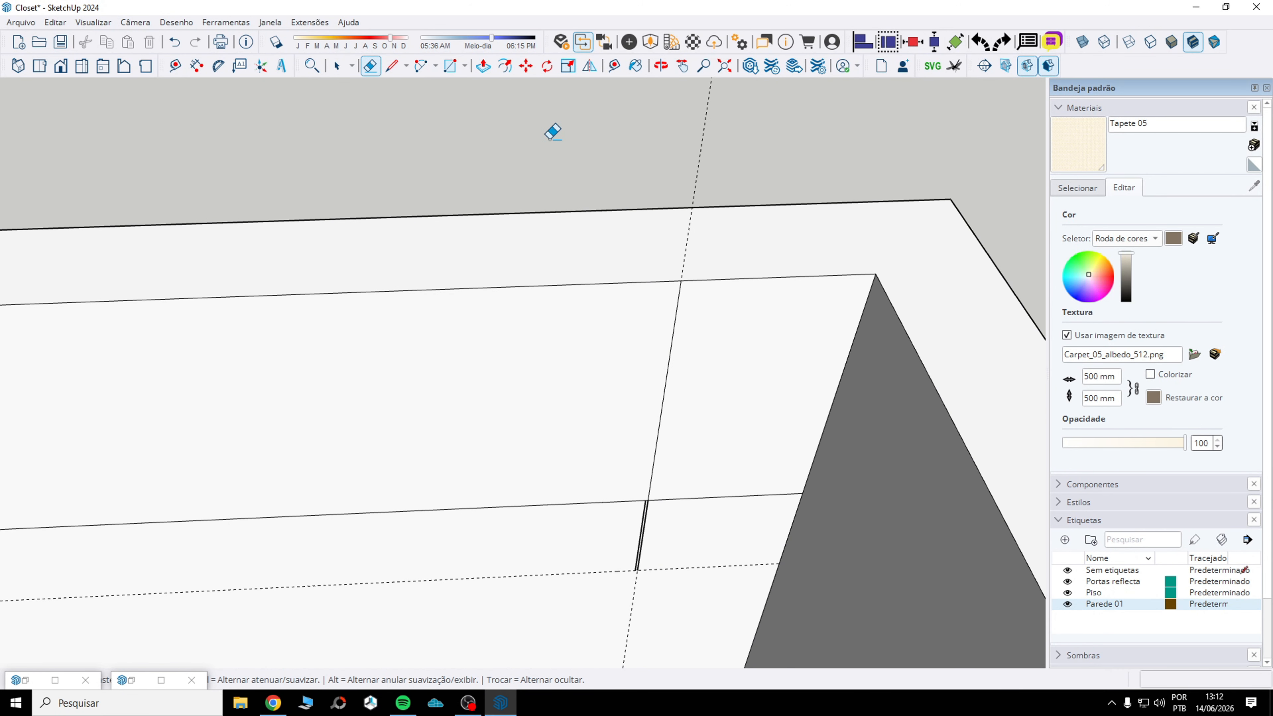
{"action": "scroll", "coordinate": [651, 516], "scroll_direction": "up", "scroll_amount": 3}
{"action": "left_click", "coordinate": [646, 506]}
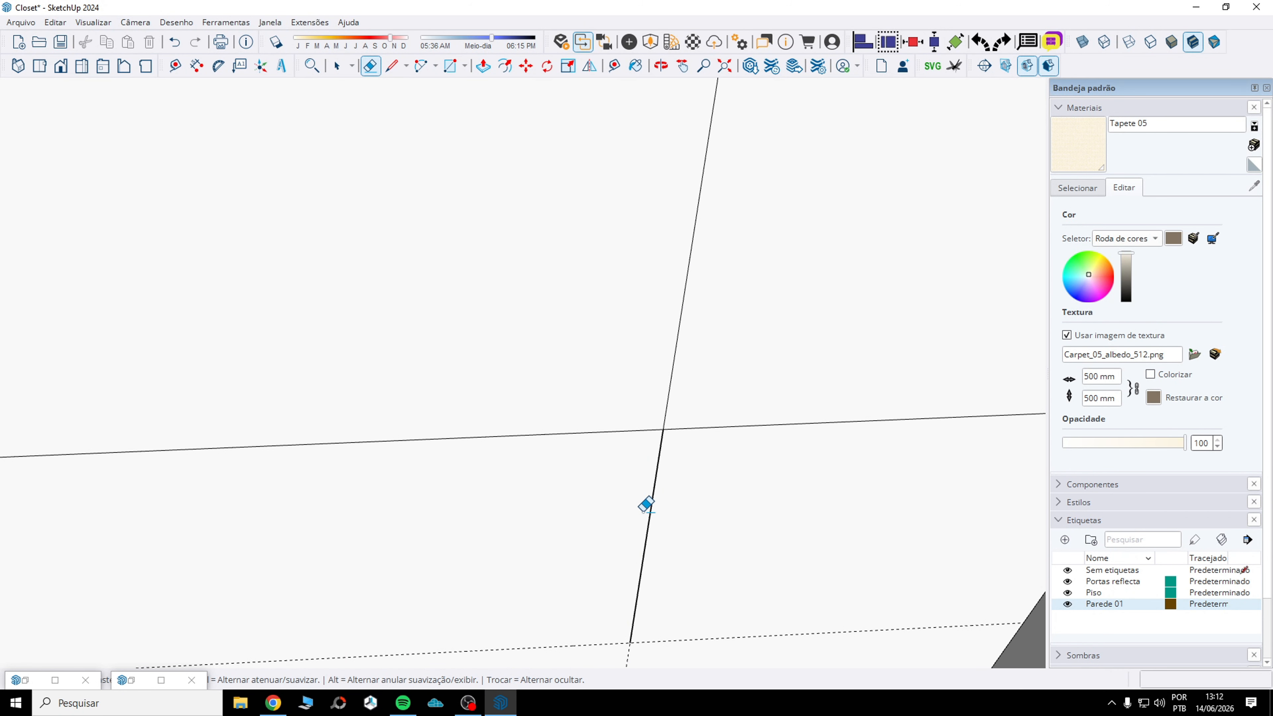
- Draw a horizontal line along the lower guide from the vertical line's bottom end to the adjacent side wall
{"action": "left_click", "coordinate": [392, 66]}
{"action": "scroll", "coordinate": [483, 165], "scroll_direction": "up", "scroll_amount": 3}
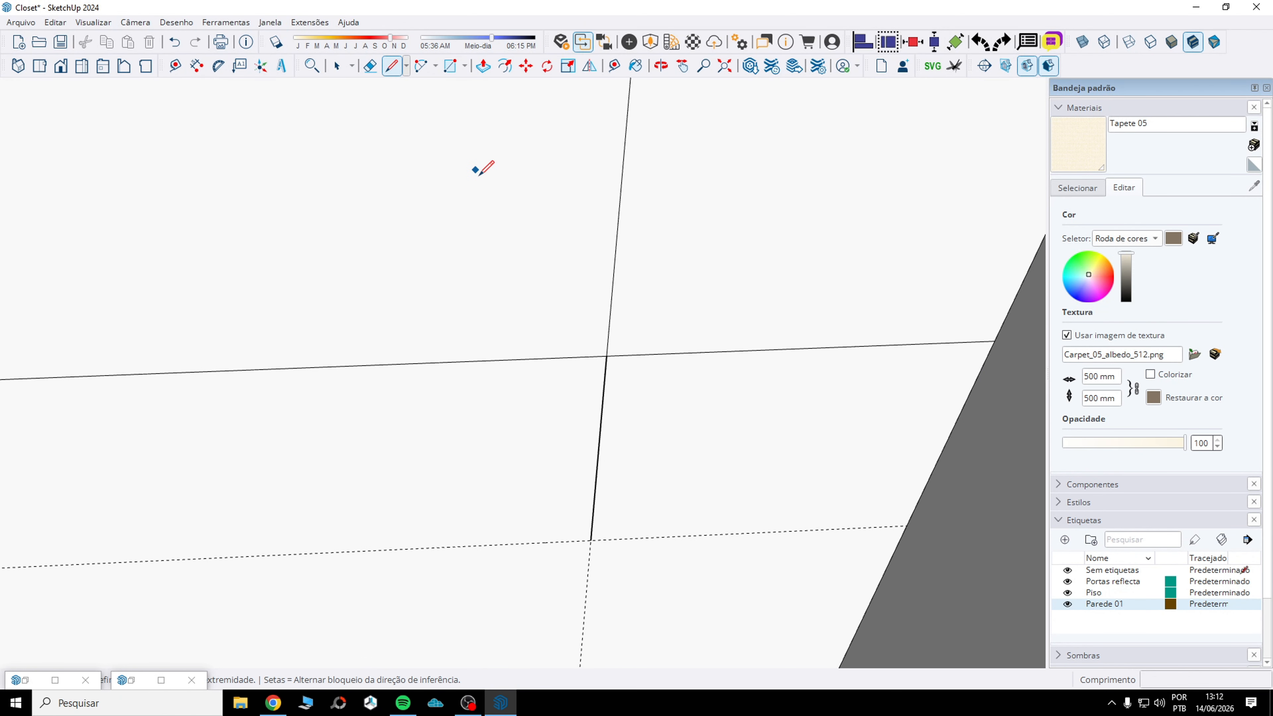
{"action": "left_click", "coordinate": [560, 438]}
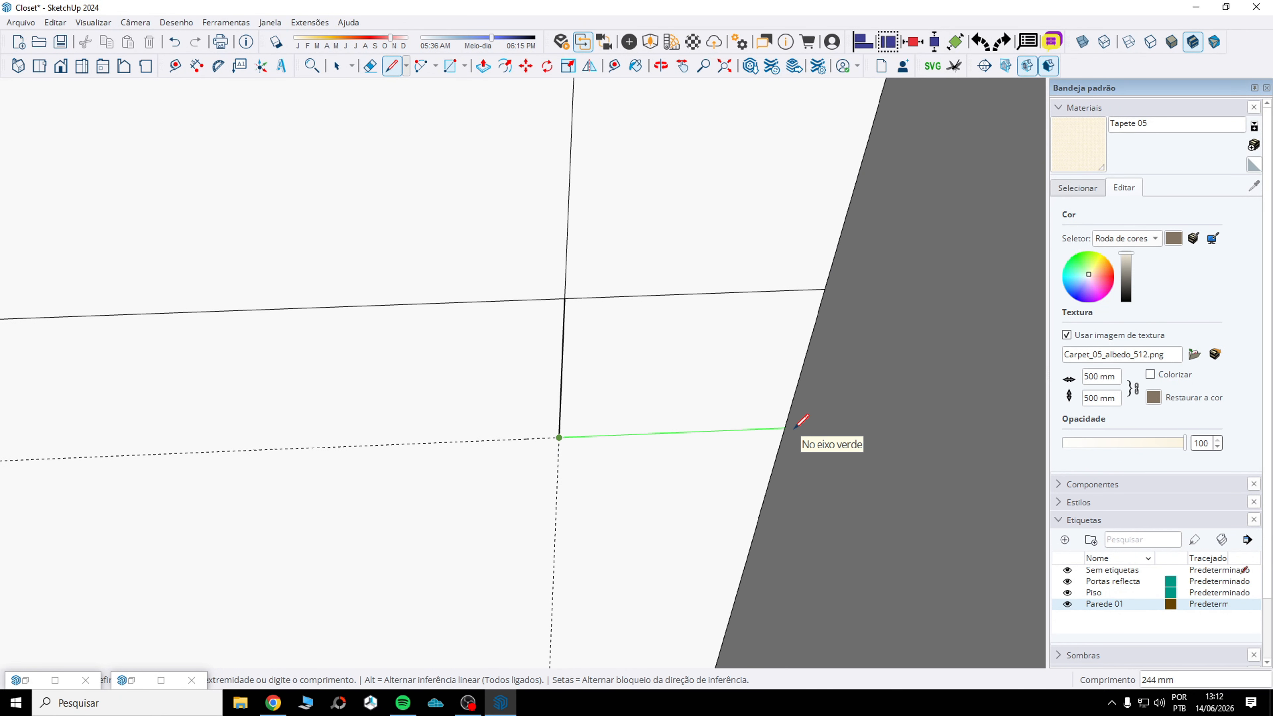
{"action": "left_click", "coordinate": [785, 428]}
{"action": "scroll", "coordinate": [628, 521], "scroll_direction": "down", "scroll_amount": 3}
{"action": "scroll", "coordinate": [665, 339], "scroll_direction": "up", "scroll_amount": 2}
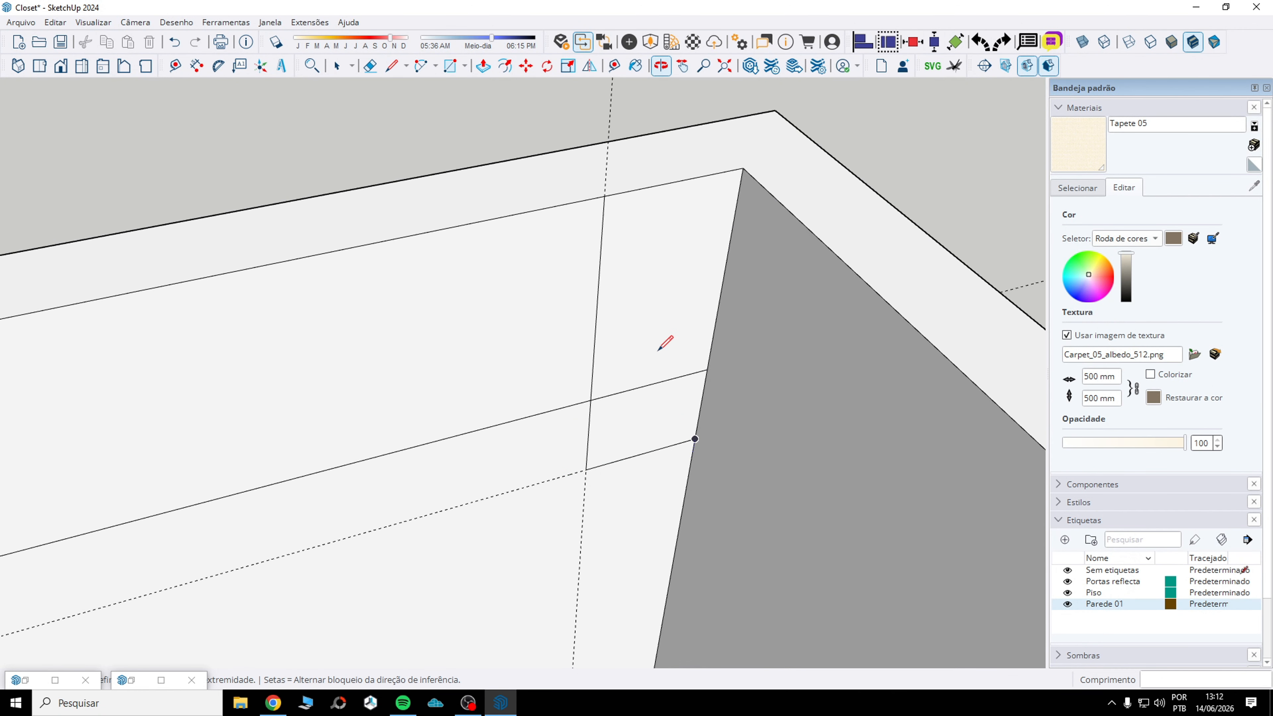
- Erase the segment of the horizontal line that divides the corner rectangle
{"action": "left_click", "coordinate": [483, 66]}
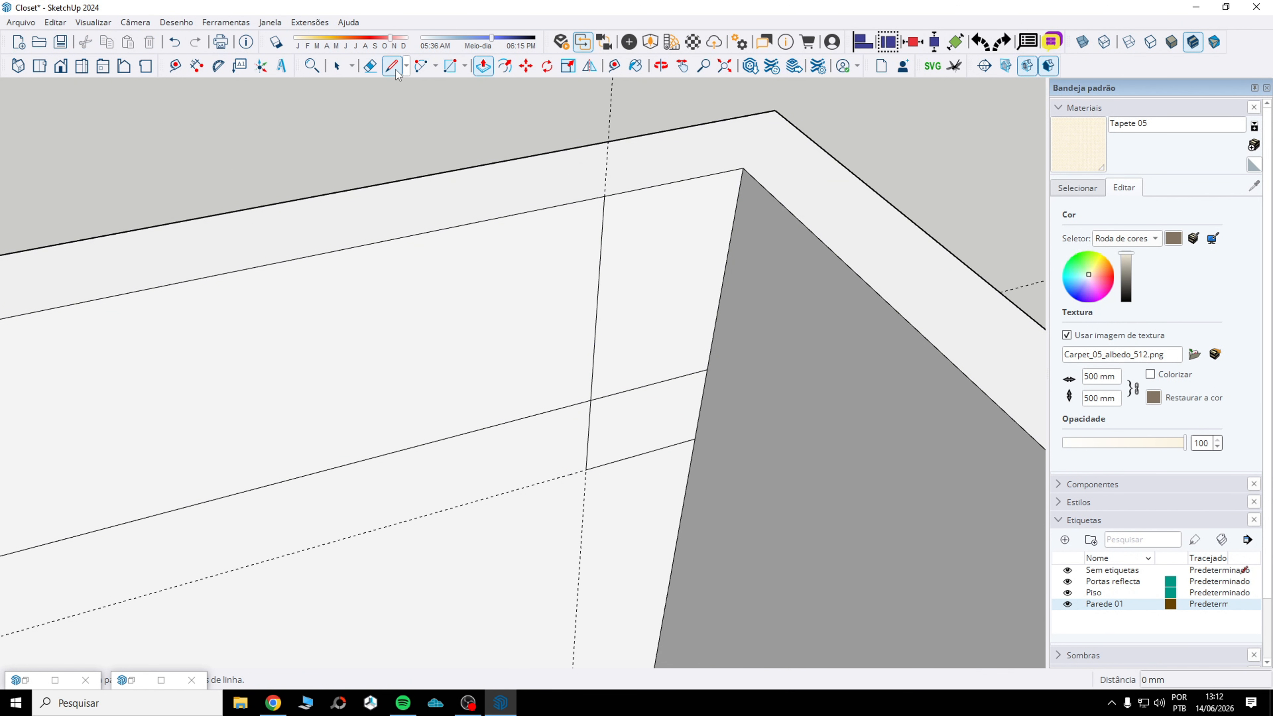
{"action": "left_click", "coordinate": [369, 67]}
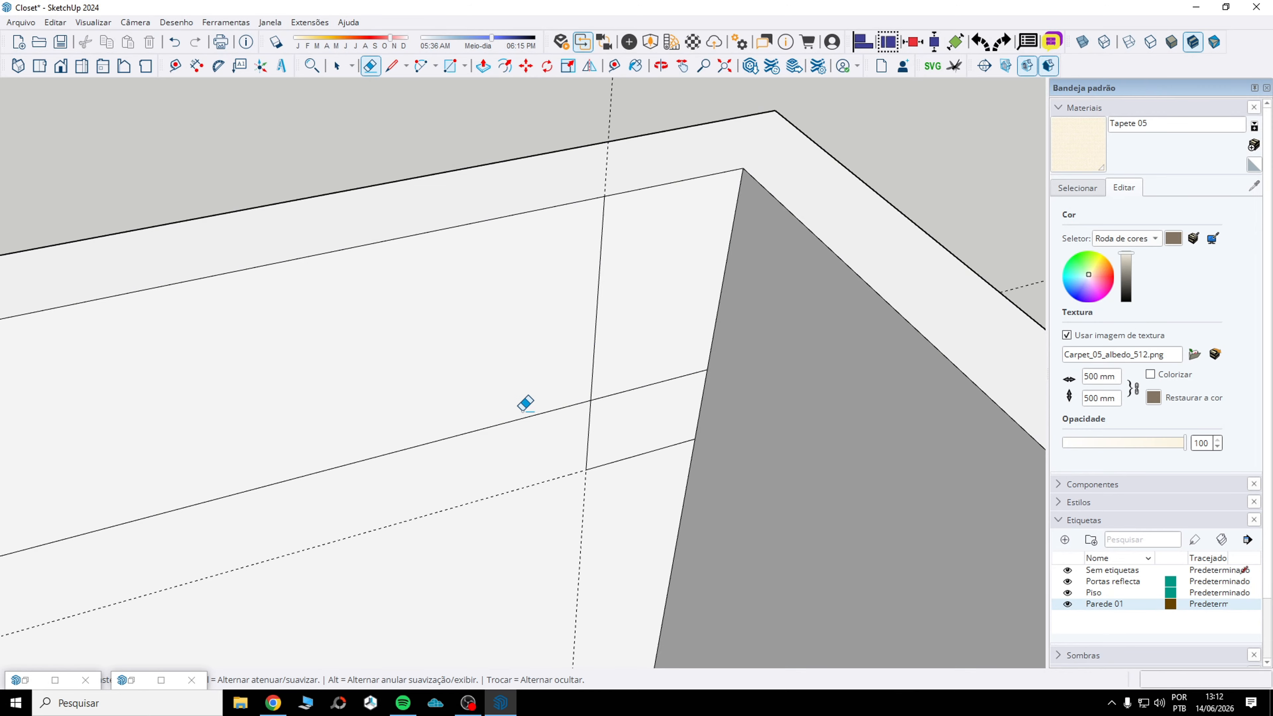
{"action": "left_click", "coordinate": [613, 394]}
- Pull the corner rectangle out 800 mm with Push/Pull, flush with the end of the side wall
{"action": "left_click", "coordinate": [482, 66]}
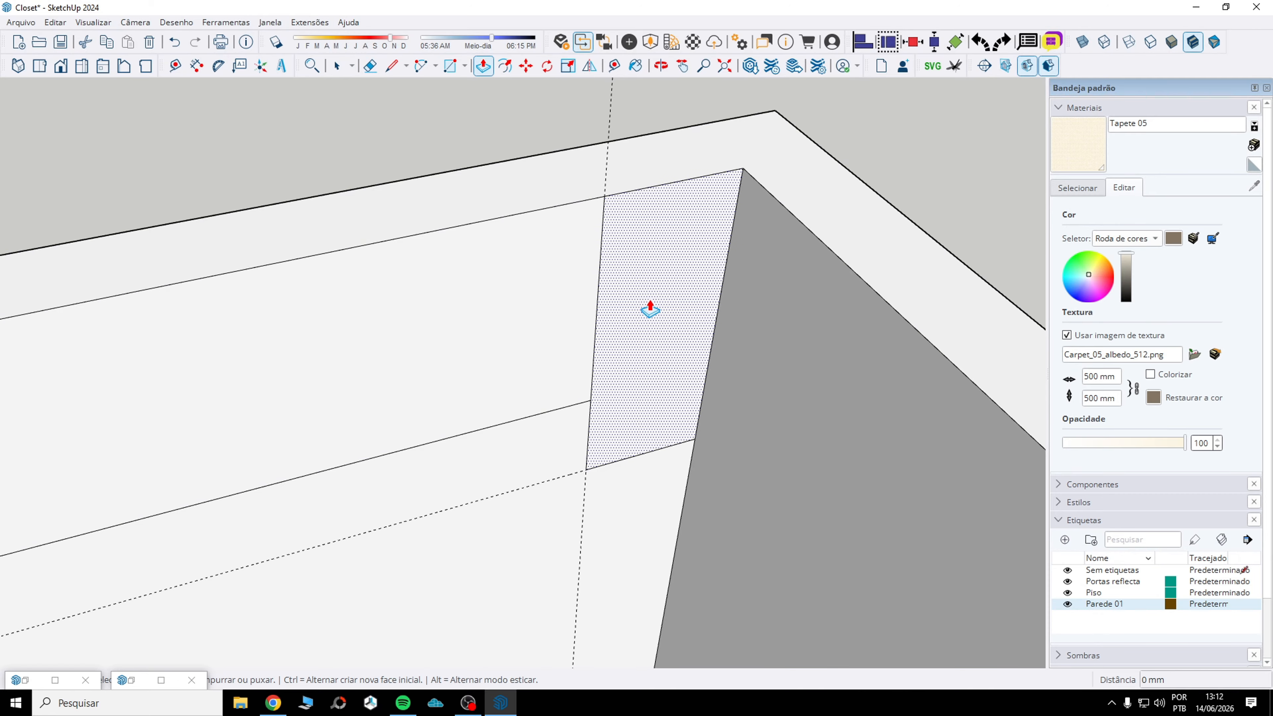
{"action": "left_click", "coordinate": [651, 303]}
{"action": "scroll", "coordinate": [639, 306], "scroll_direction": "down", "scroll_amount": 4}
{"action": "left_click", "coordinate": [792, 372]}
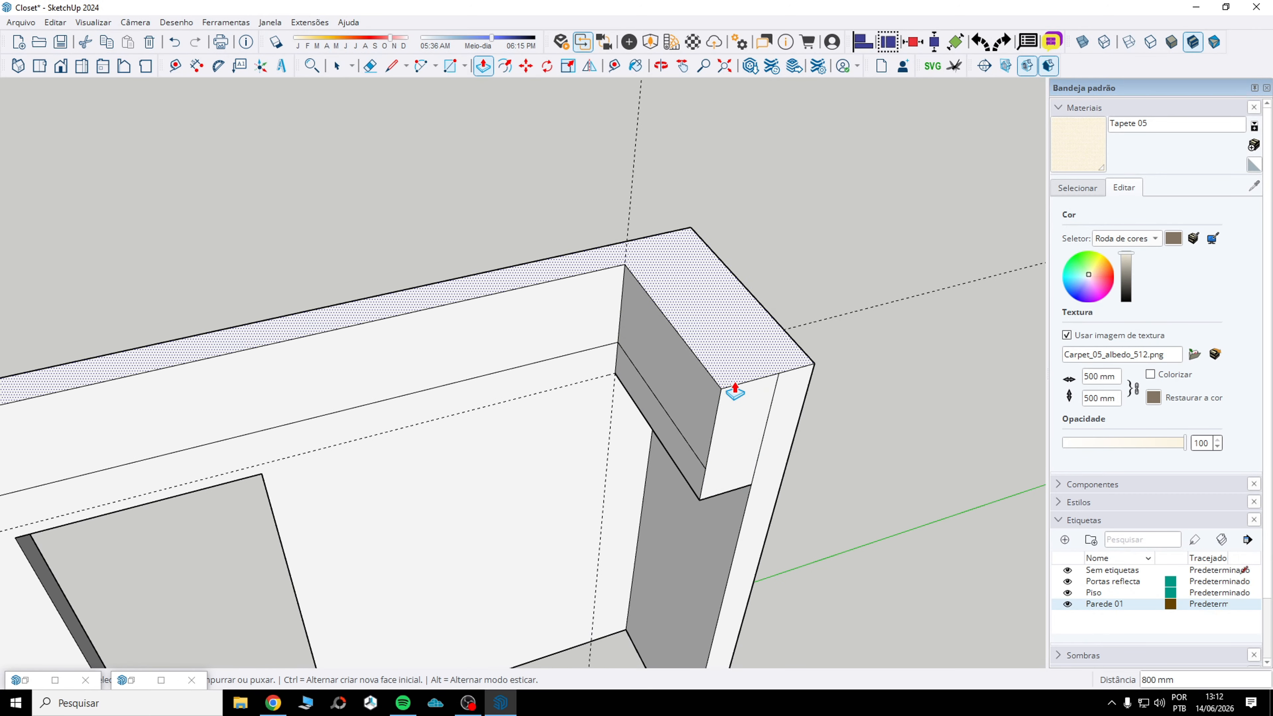
- Erase the leftover horizontal edge on the inner side face of the corner beam
{"action": "left_click", "coordinate": [370, 66]}
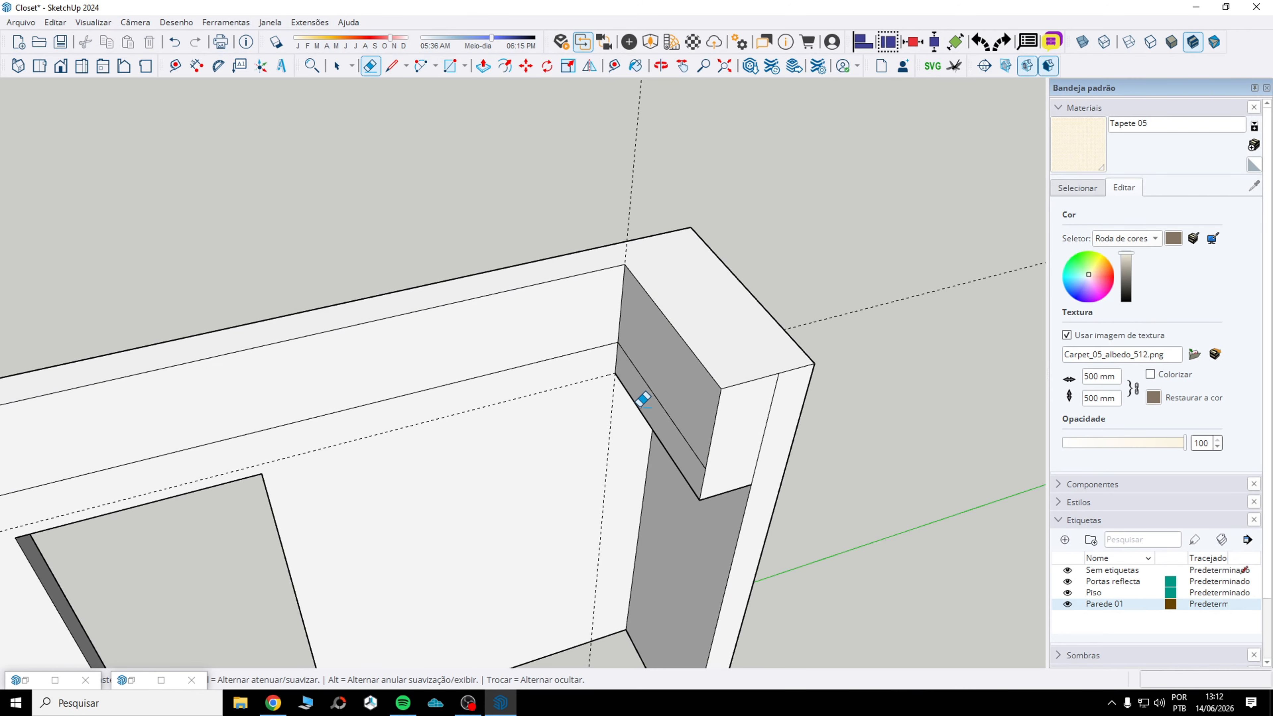
{"action": "scroll", "coordinate": [643, 400], "scroll_direction": "up", "scroll_amount": 3}
{"action": "left_click", "coordinate": [676, 409]}
{"action": "scroll", "coordinate": [669, 400], "scroll_direction": "down", "scroll_amount": 4}
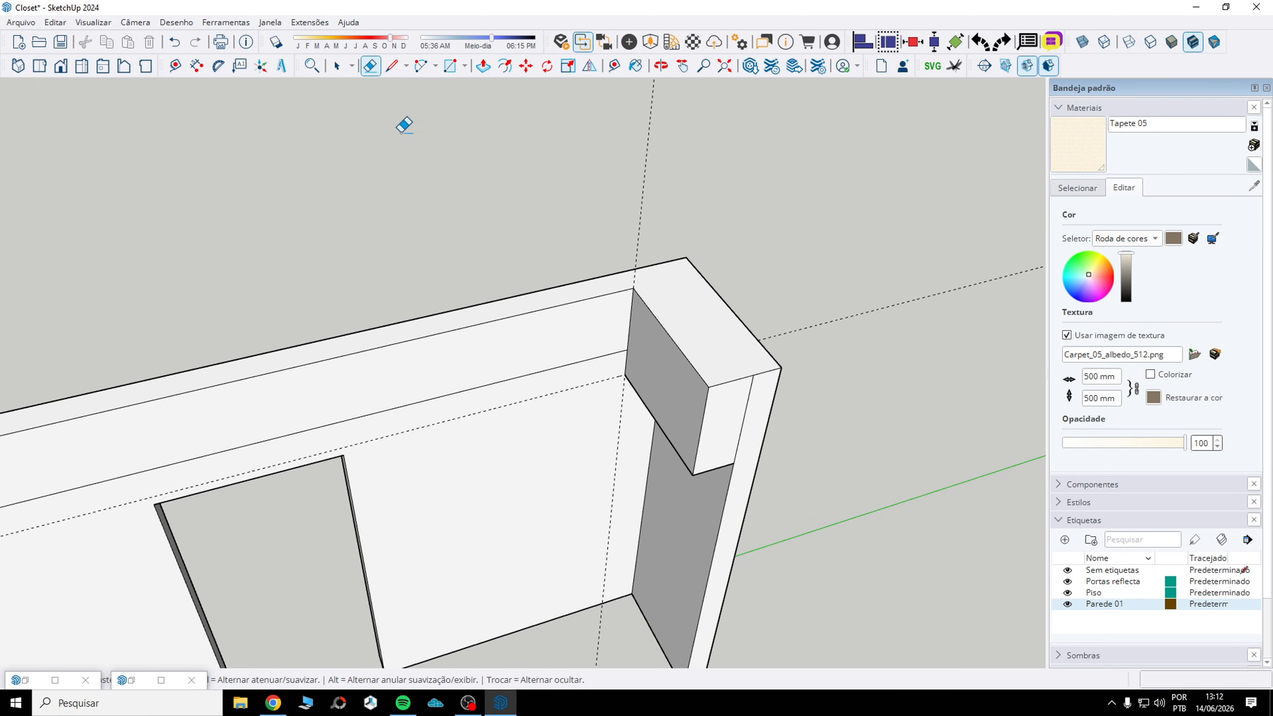
- Pull the upper strip of the wall above the door opening out 180 mm to form a beam
{"action": "left_click", "coordinate": [483, 65]}
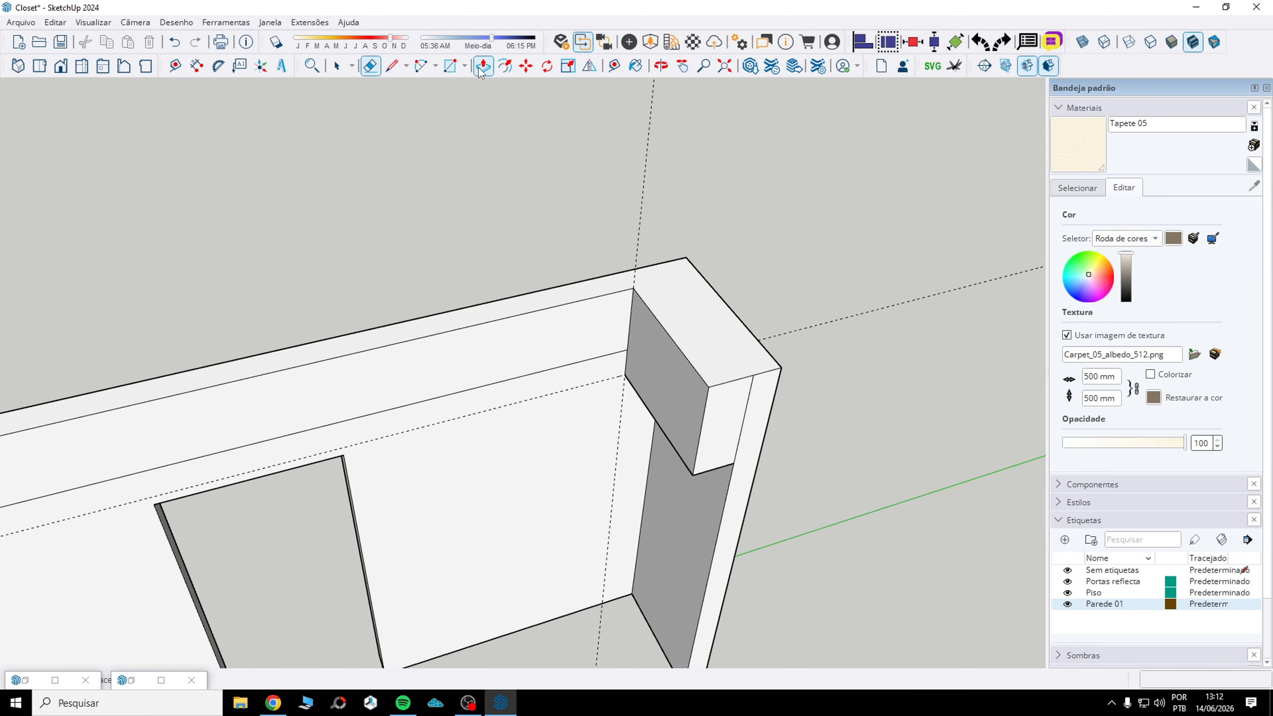
{"action": "left_click", "coordinate": [559, 337]}
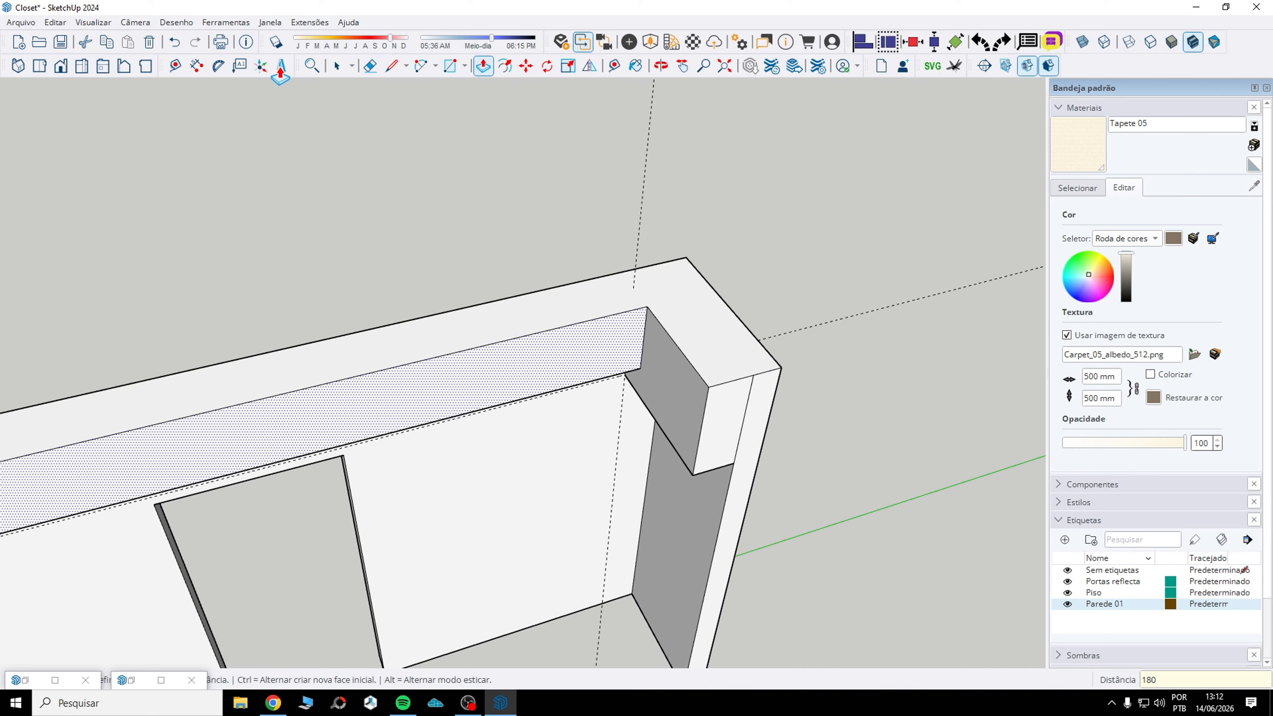
{"action": "key", "text": "Return"}
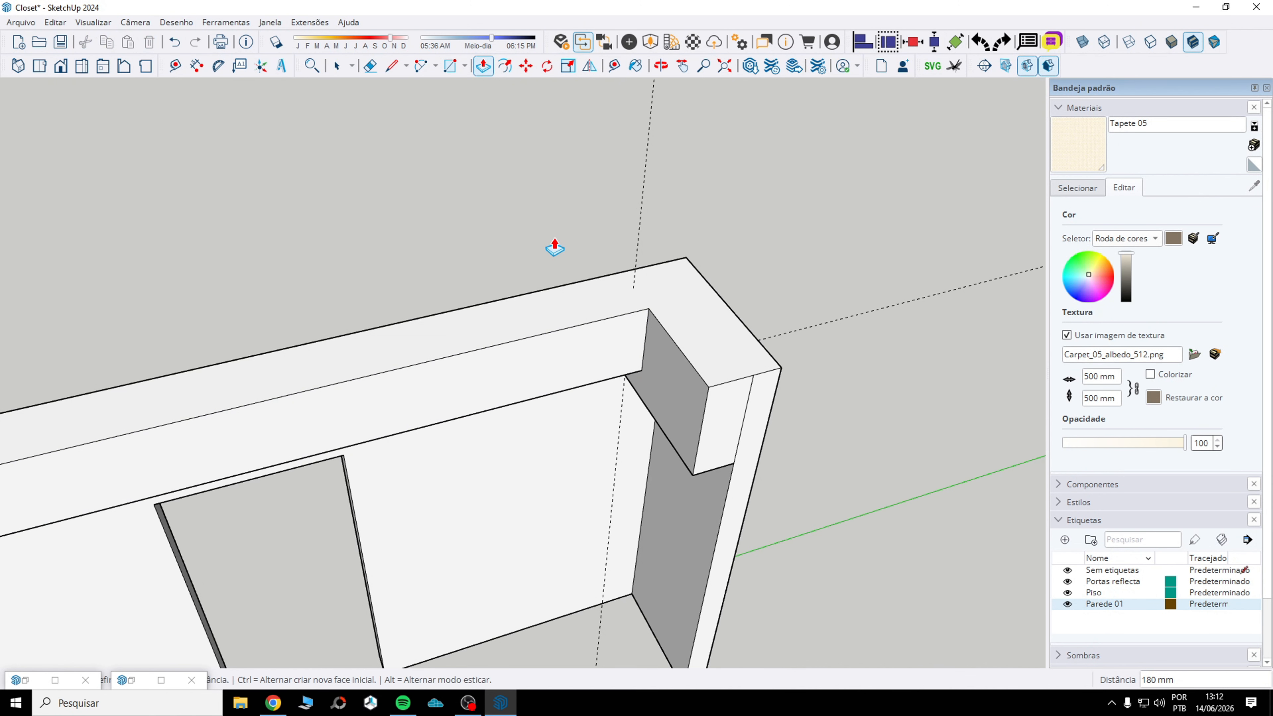
- Delete all guides and erase the seam between the corner beam's end face and the side wall
{"action": "left_click", "coordinate": [63, 22]}
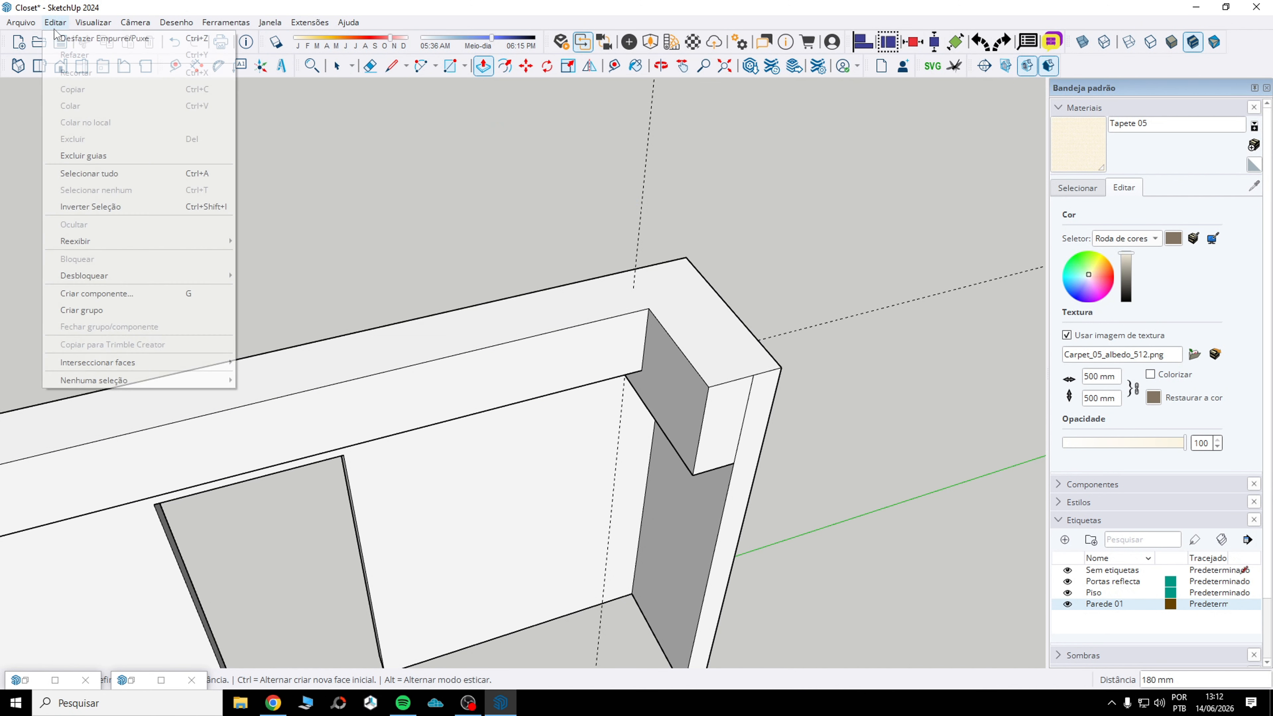
{"action": "left_click", "coordinate": [86, 156]}
{"action": "scroll", "coordinate": [611, 335], "scroll_direction": "down", "scroll_amount": 2}
{"action": "middle_click_drag", "start_coordinate": [611, 335], "coordinate": [676, 167]}
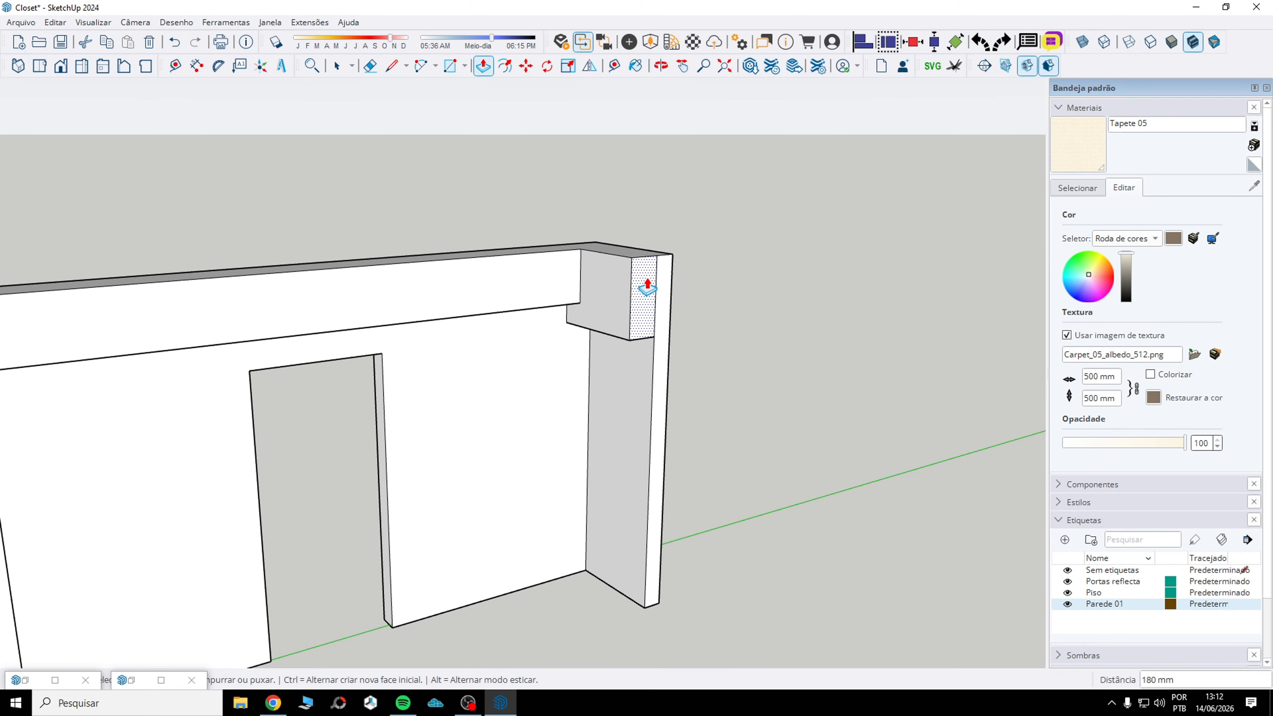
{"action": "scroll", "coordinate": [653, 304], "scroll_direction": "up", "scroll_amount": 3}
{"action": "left_click", "coordinate": [370, 66]}
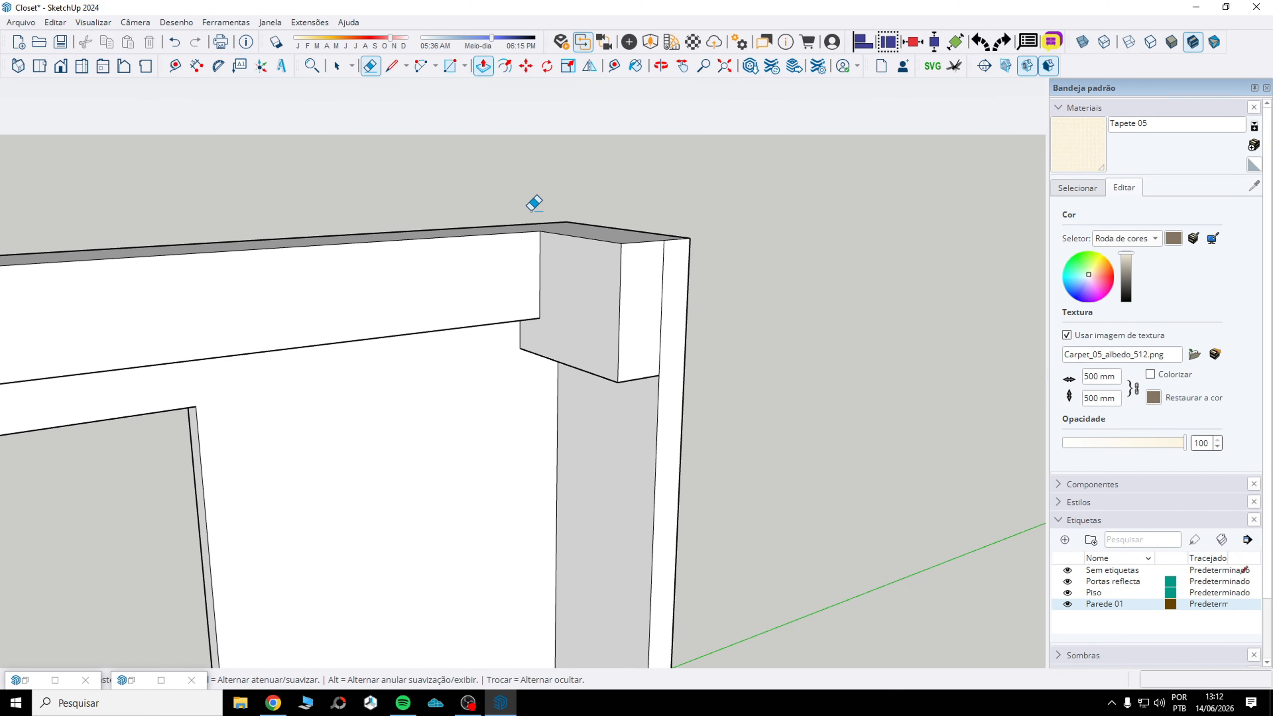
{"action": "scroll", "coordinate": [568, 228], "scroll_direction": "down", "scroll_amount": 4}
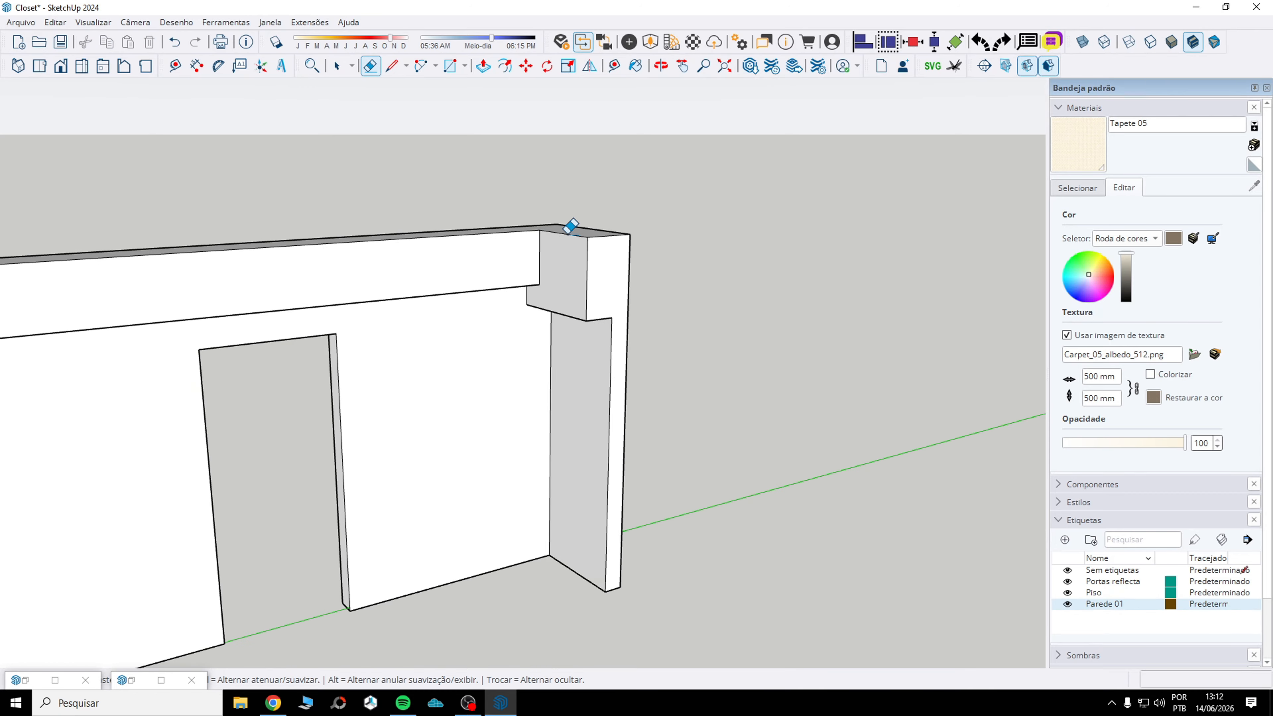
- Place a vertical guide on the door wall 540 mm from its left inner corner
{"action": "mouse_move", "coordinate": [569, 228]}
{"action": "middle_mouse_down"}
{"action": "mouse_move", "coordinate": [306, 199]}
{"action": "mouse_move", "coordinate": [378, 200]}
{"action": "middle_mouse_up"}
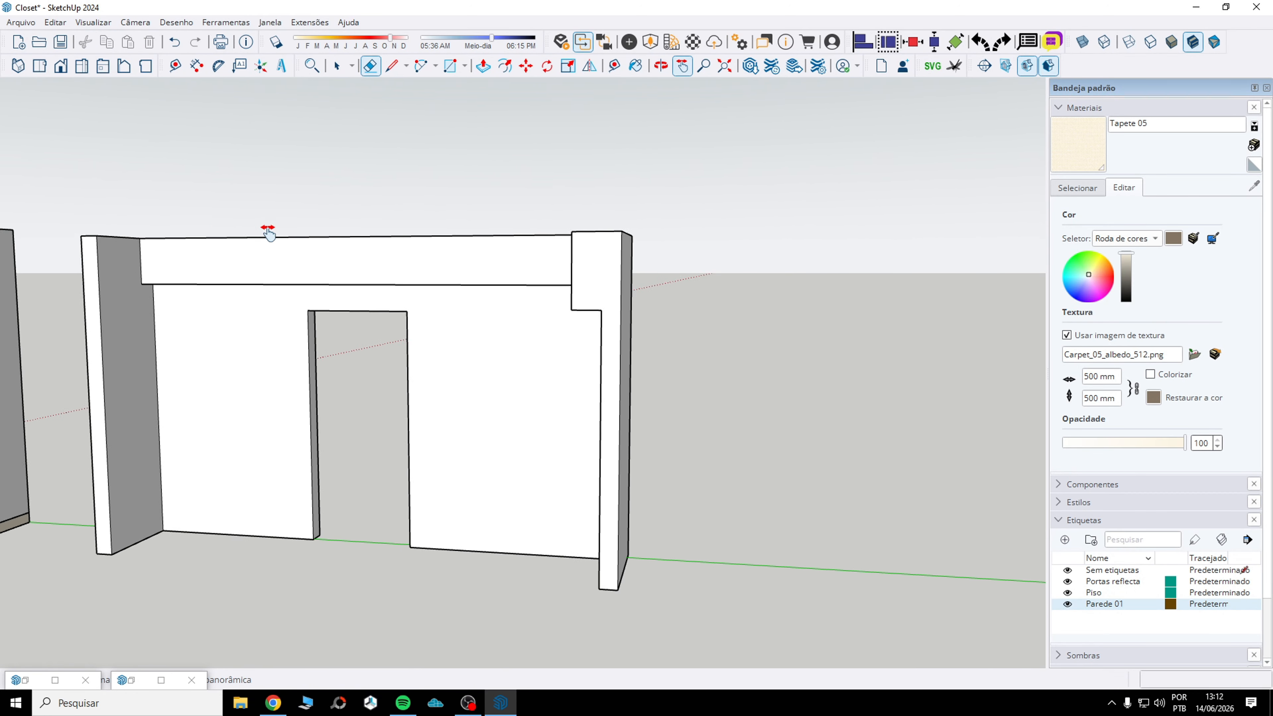
{"action": "middle_click_drag", "start_coordinate": [268, 227], "coordinate": [365, 245], "text": "shift"}
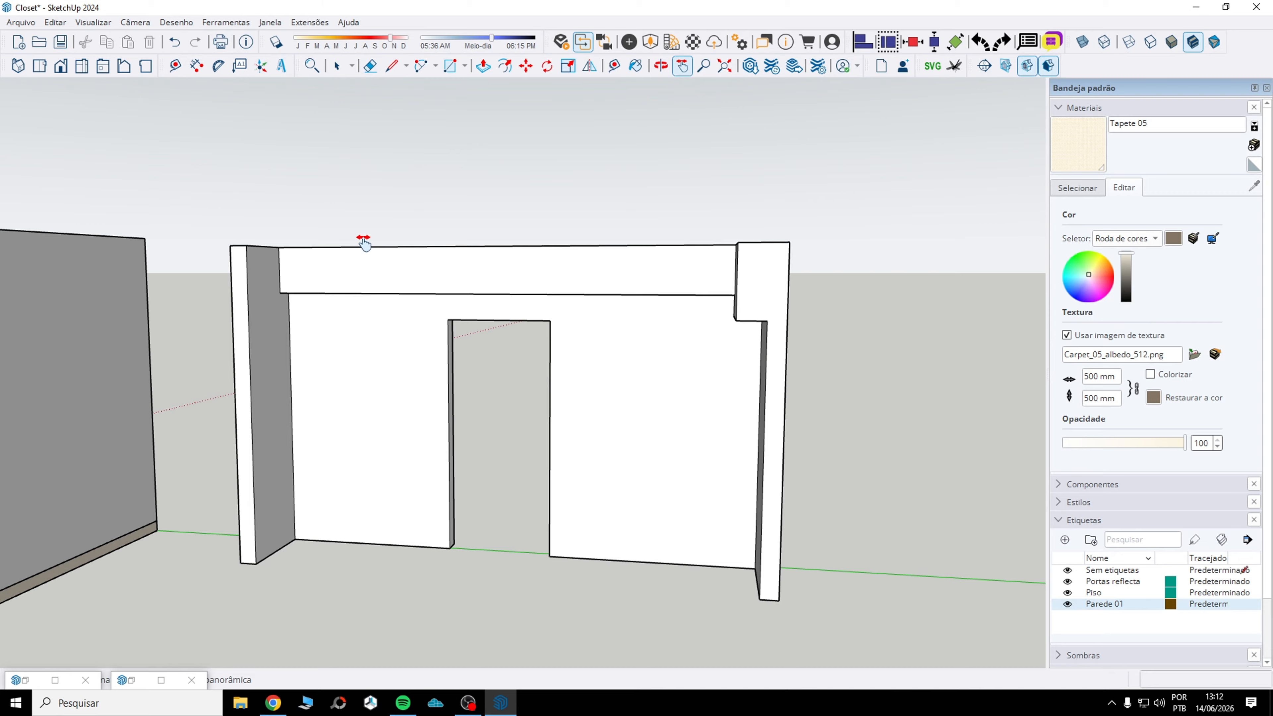
{"action": "key", "text": "t"}
{"action": "left_click", "coordinate": [291, 365]}
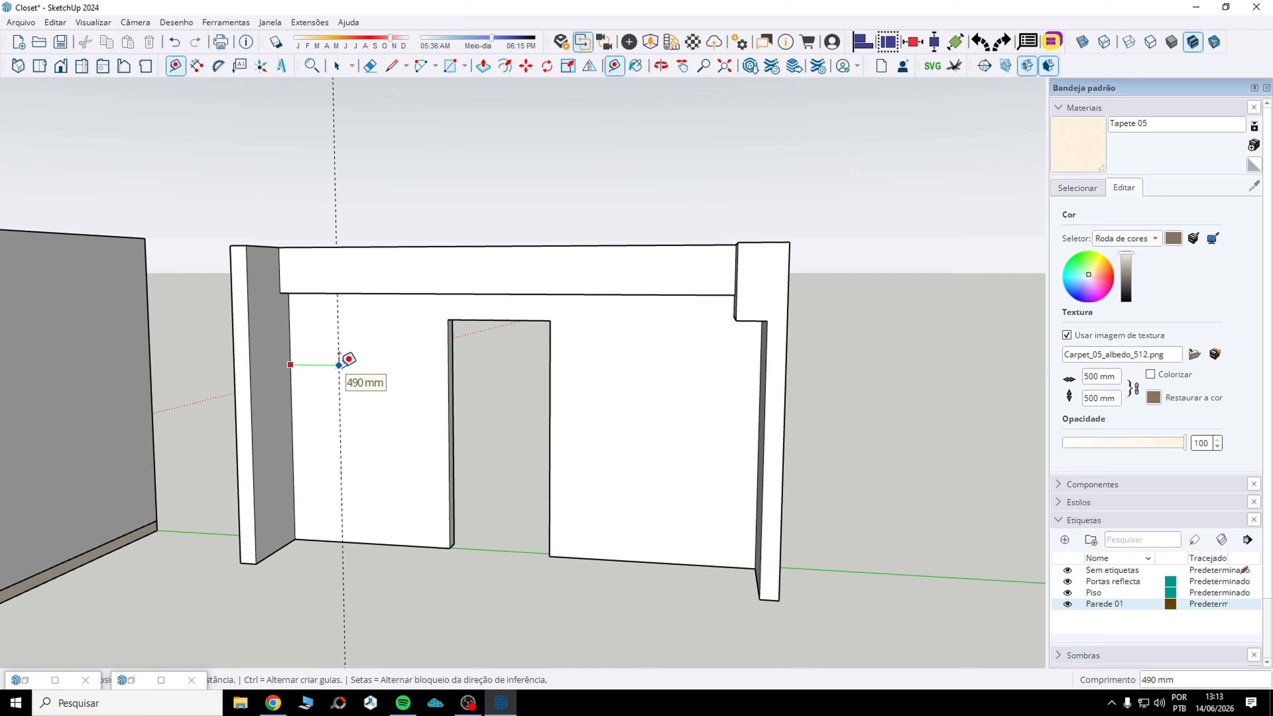
{"action": "type", "text": "540"}
{"action": "key", "text": "Return"}
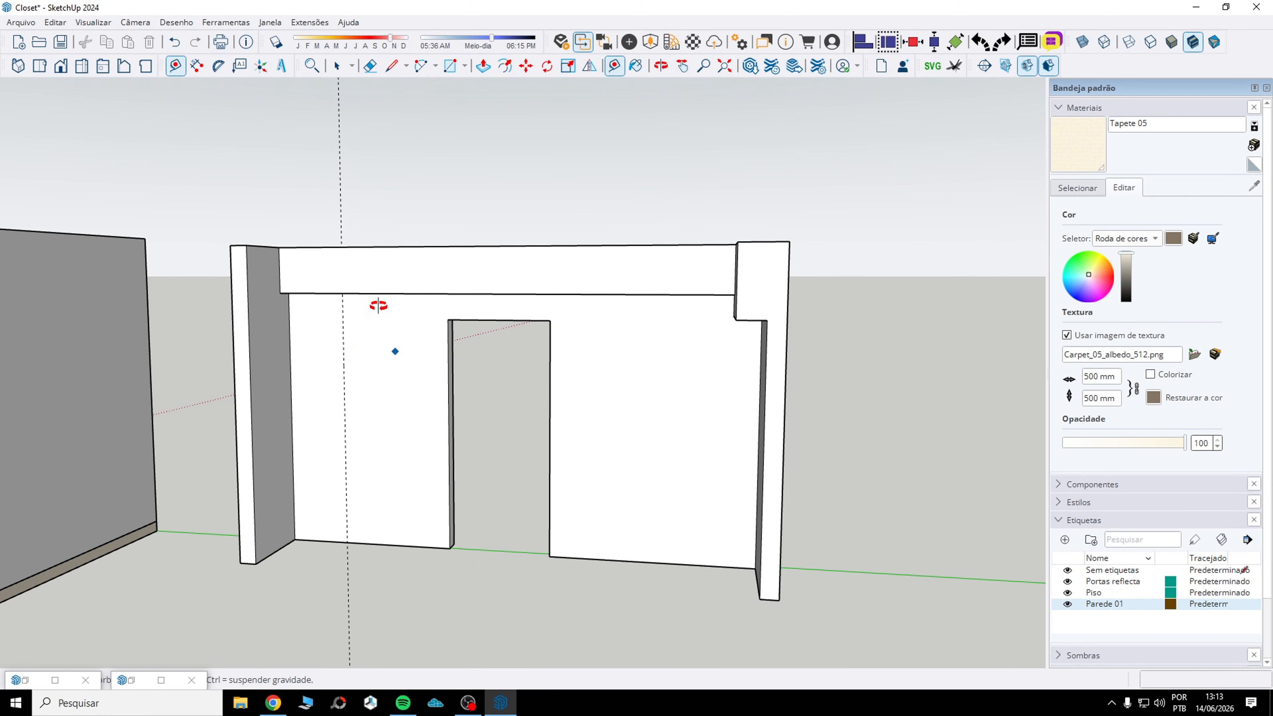
- Place a horizontal guide on the door wall 780 mm below the edge where it meets the beam's underside
{"action": "scroll", "coordinate": [377, 278], "scroll_direction": "up", "scroll_amount": 3}
{"action": "scroll", "coordinate": [377, 278], "scroll_direction": "up", "scroll_amount": 5}
{"action": "left_click", "coordinate": [347, 304]}
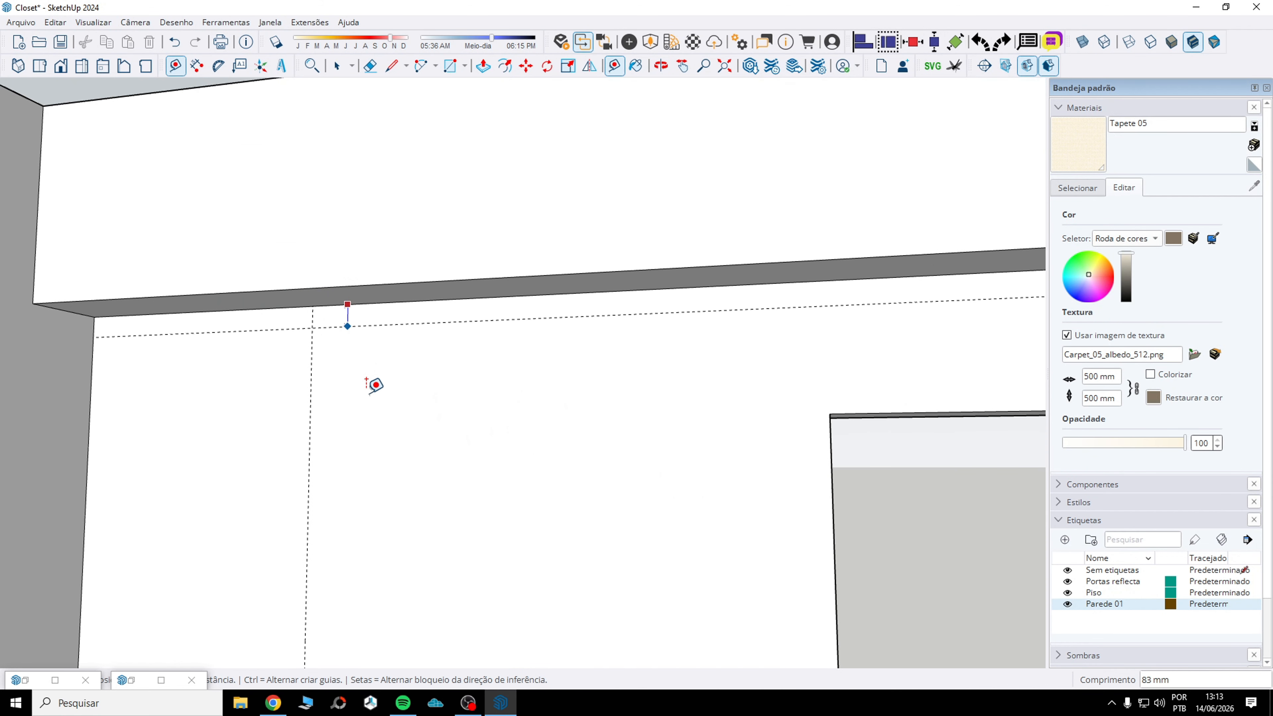
{"action": "type", "text": "7"}
{"action": "key", "text": "Return"}
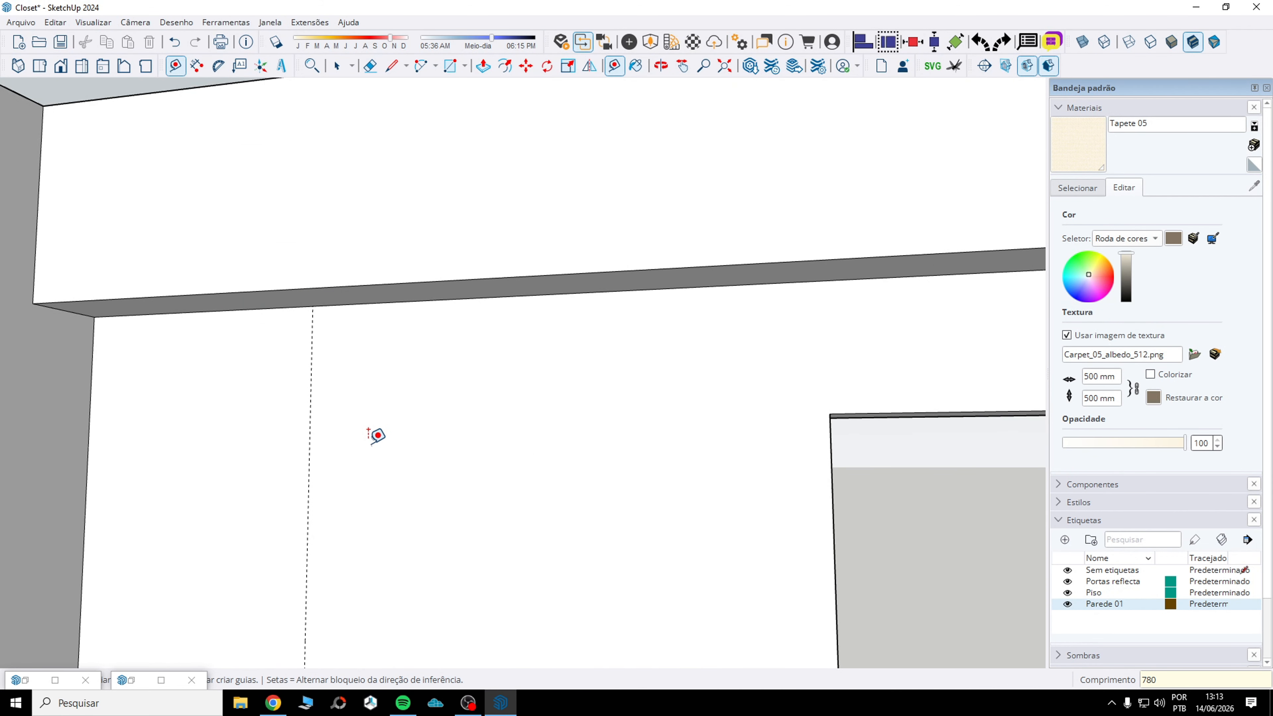
- Outline a 540 by 780 mm rectangle under the beam by drawing lines along the guides from the left inner corner
{"action": "scroll", "coordinate": [371, 431], "scroll_direction": "down", "scroll_amount": 4}
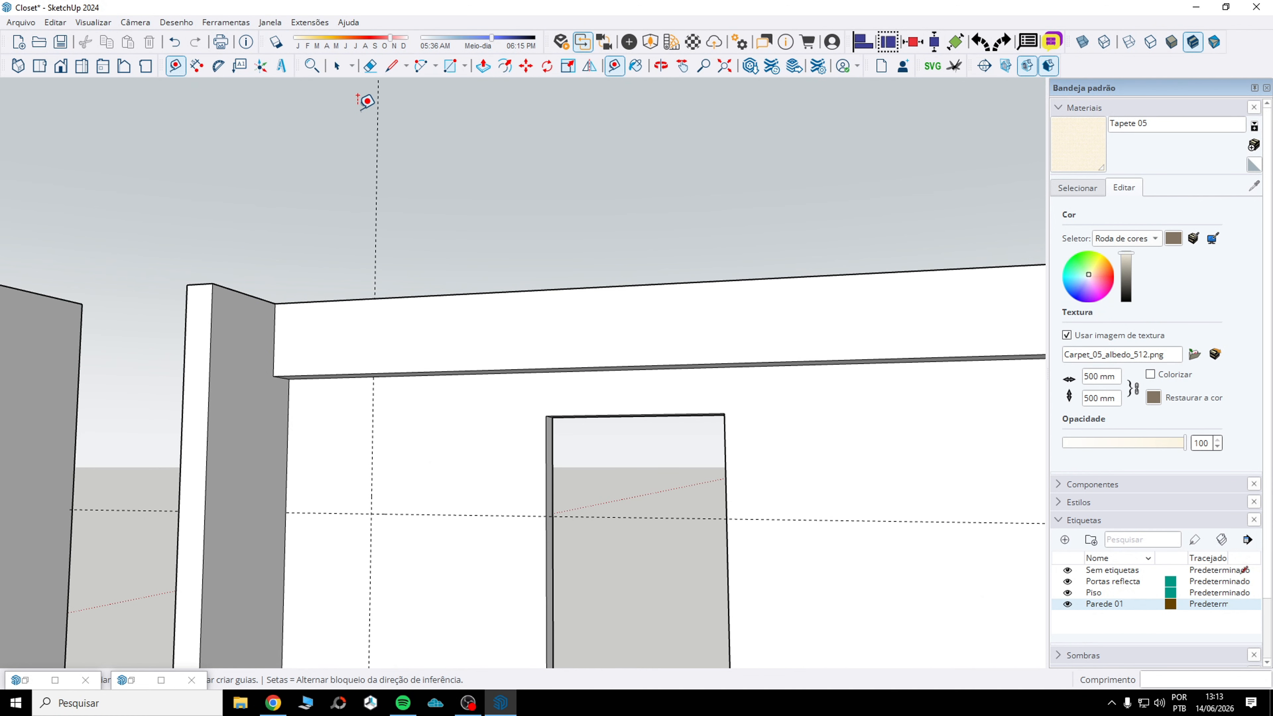
{"action": "left_click", "coordinate": [392, 65]}
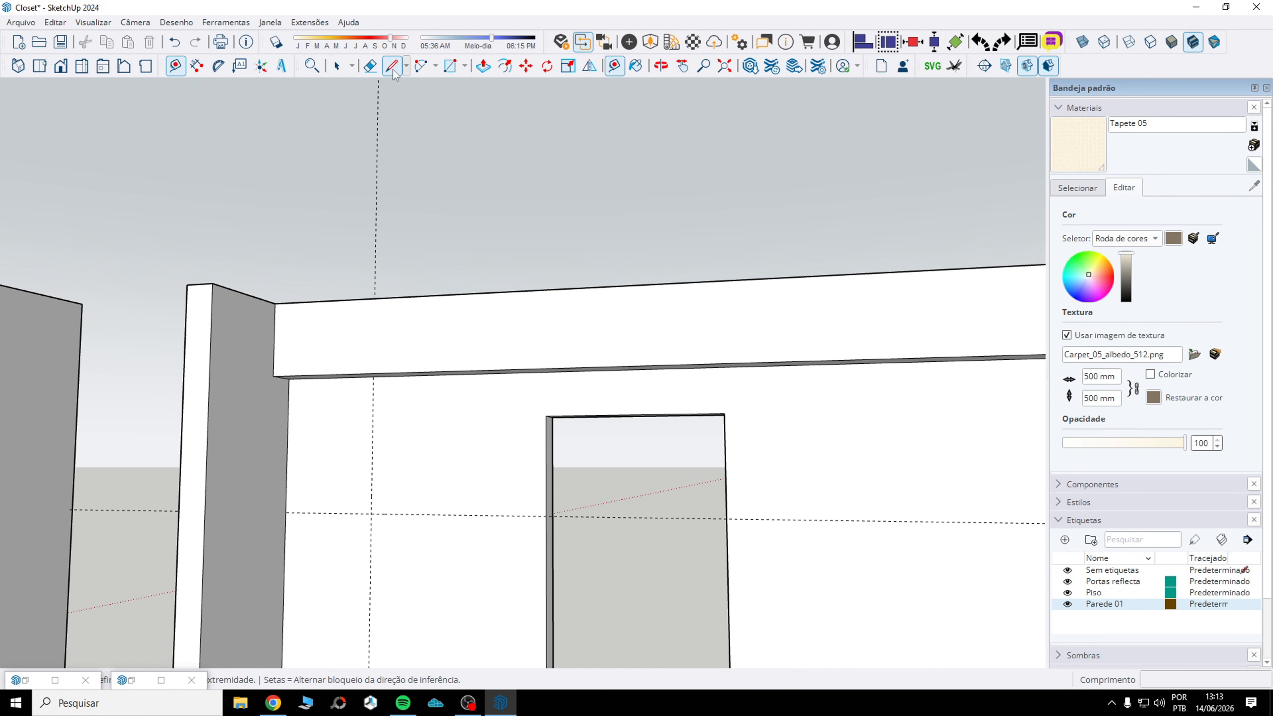
{"action": "left_click", "coordinate": [285, 512]}
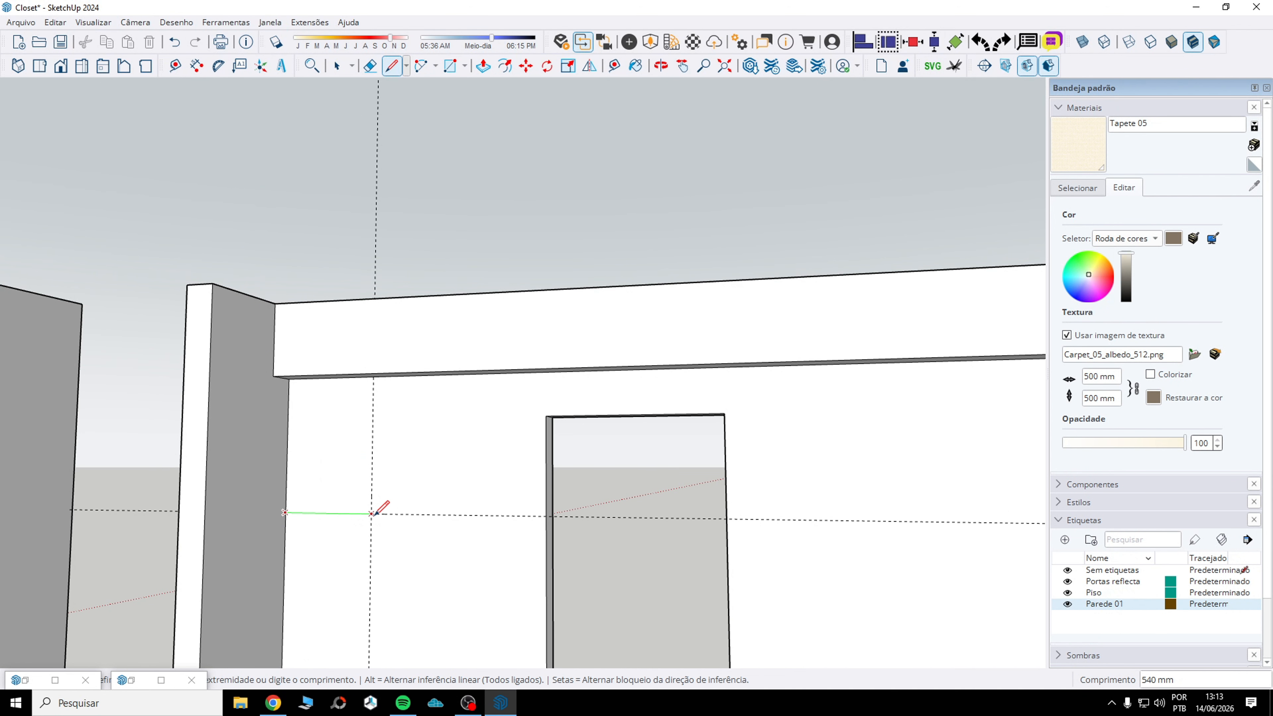
{"action": "left_click", "coordinate": [371, 513]}
{"action": "scroll", "coordinate": [378, 386], "scroll_direction": "up", "scroll_amount": 5}
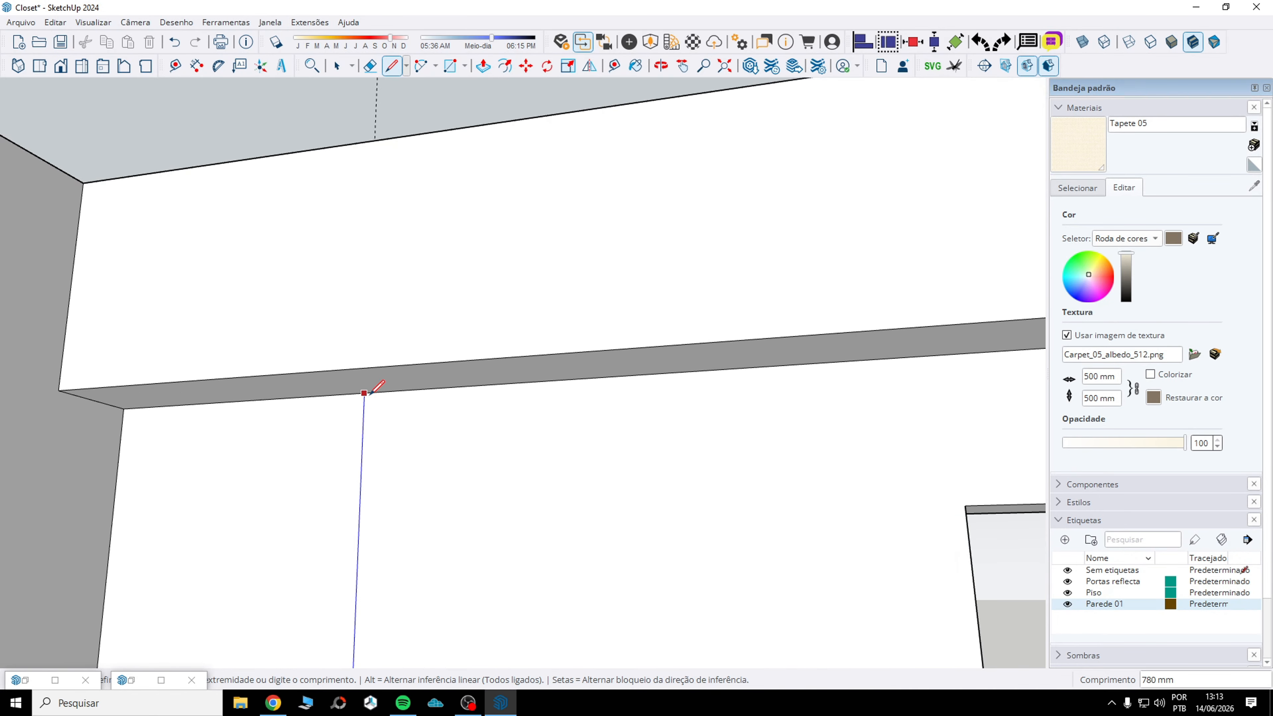
{"action": "left_click", "coordinate": [364, 393]}
{"action": "scroll", "coordinate": [381, 387], "scroll_direction": "down", "scroll_amount": 6}
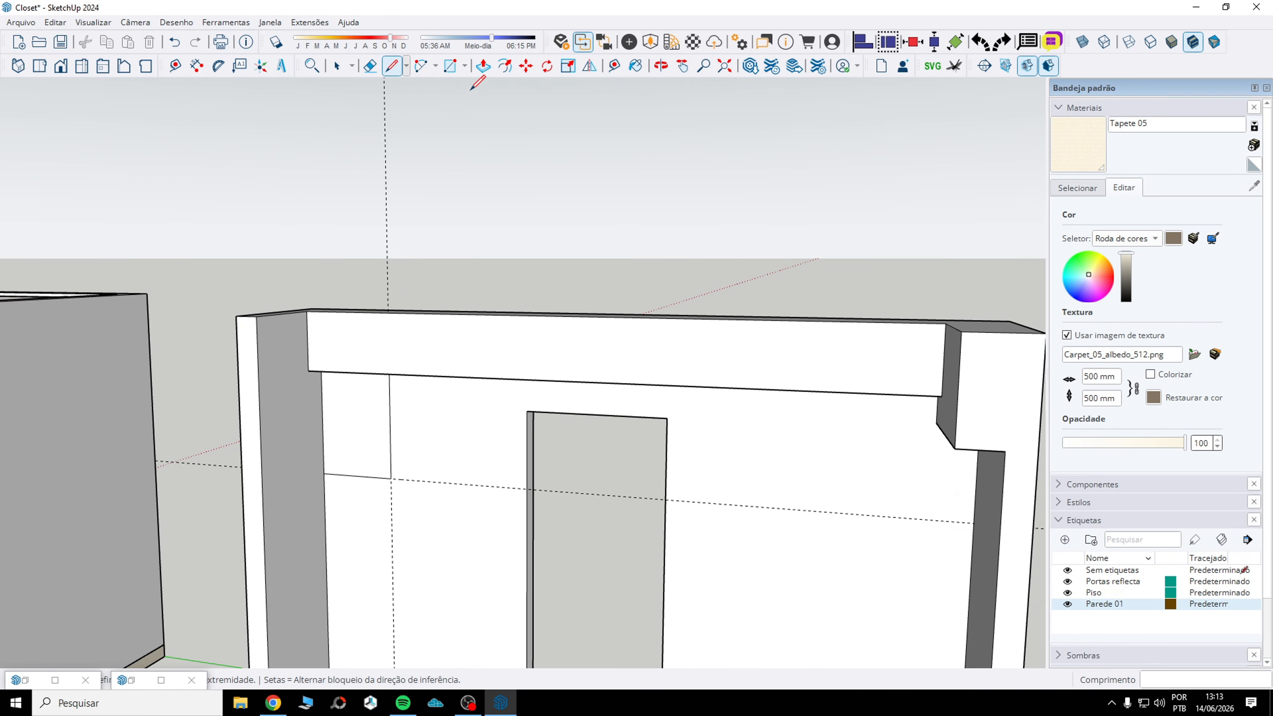
- Pull the rectangle under the beam out 180 mm, flush with the beam's front face
{"action": "left_click", "coordinate": [483, 68]}
{"action": "scroll", "coordinate": [370, 460], "scroll_direction": "up", "scroll_amount": 3}
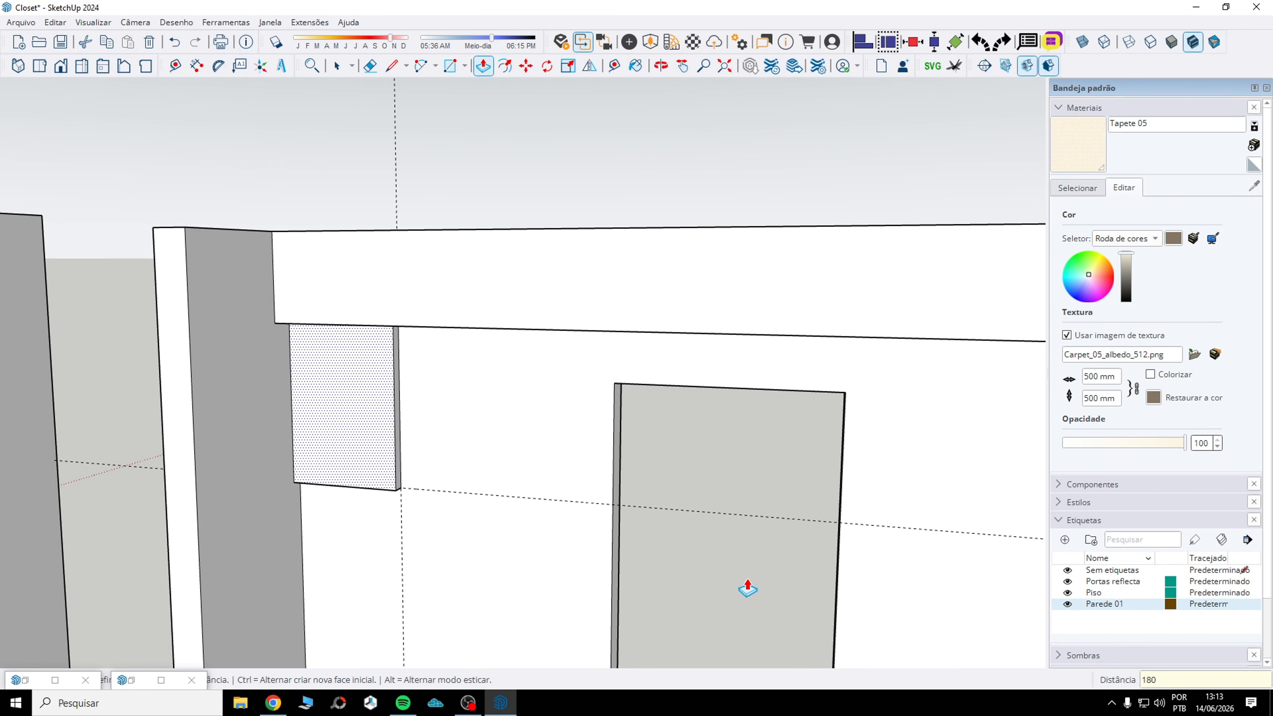
{"action": "key", "text": "Return"}
{"action": "scroll", "coordinate": [430, 468], "scroll_direction": "up", "scroll_amount": 1}
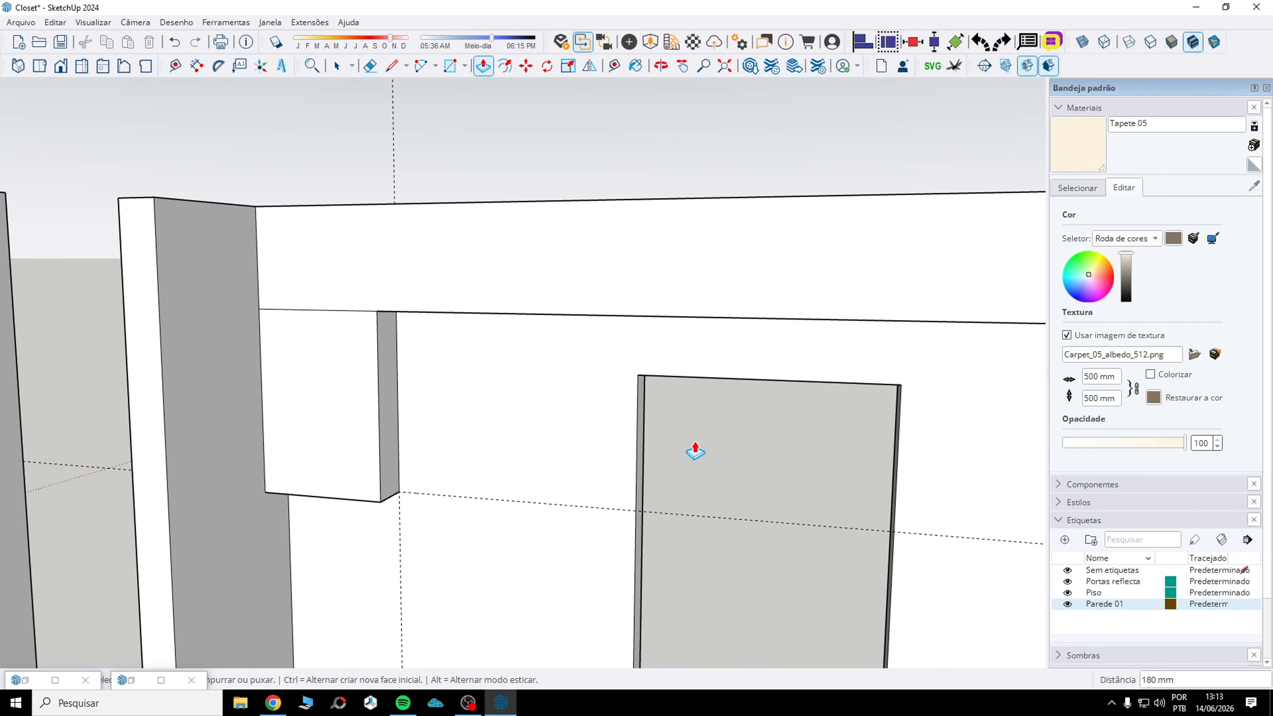
- Place a guide 110 mm from the rear edge of the box's side face and push the box's front face back 70 mm to it
{"action": "key", "text": "t"}
{"action": "scroll", "coordinate": [392, 418], "scroll_direction": "up", "scroll_amount": 3}
{"action": "left_click", "coordinate": [384, 412]}
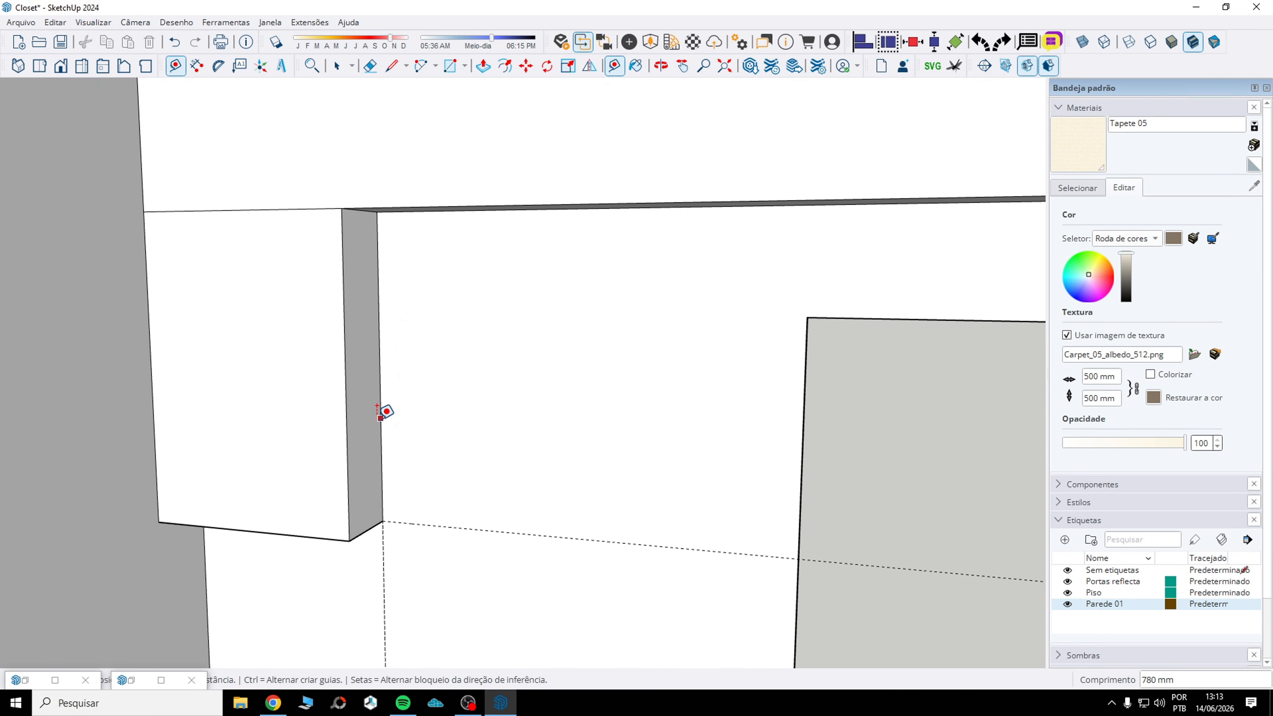
{"action": "type", "text": "110"}
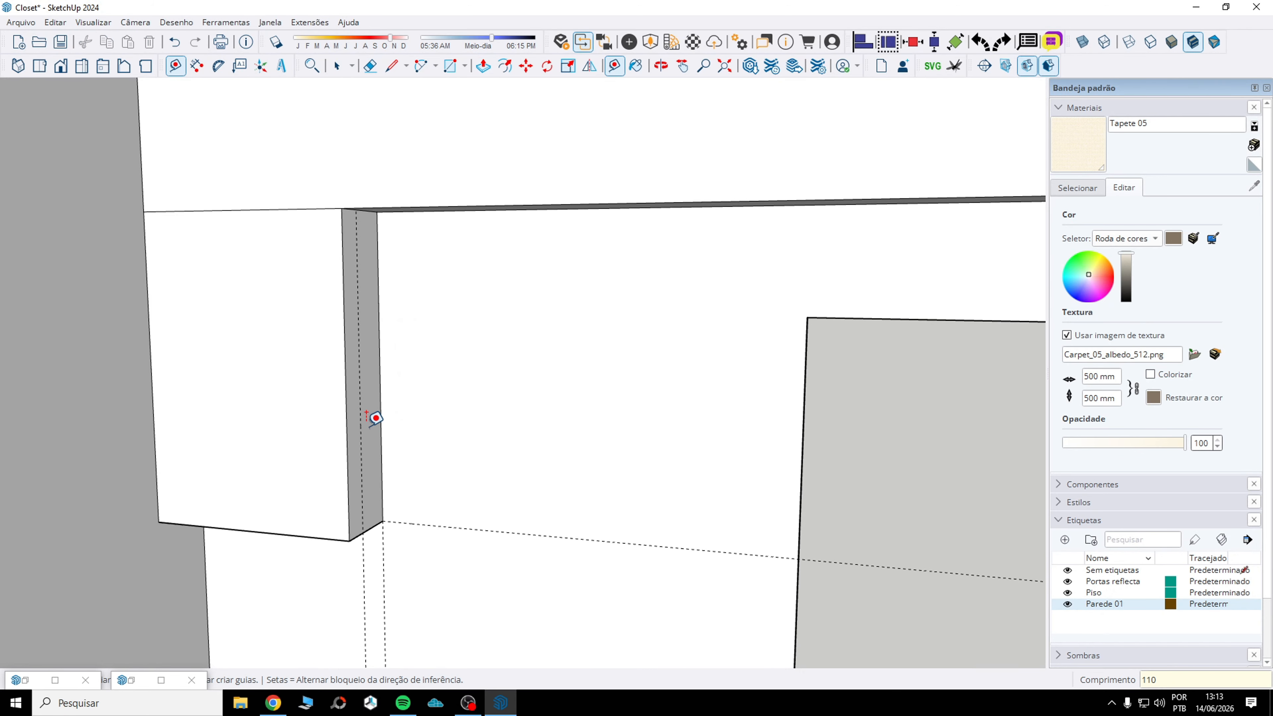
{"action": "left_click", "coordinate": [483, 66]}
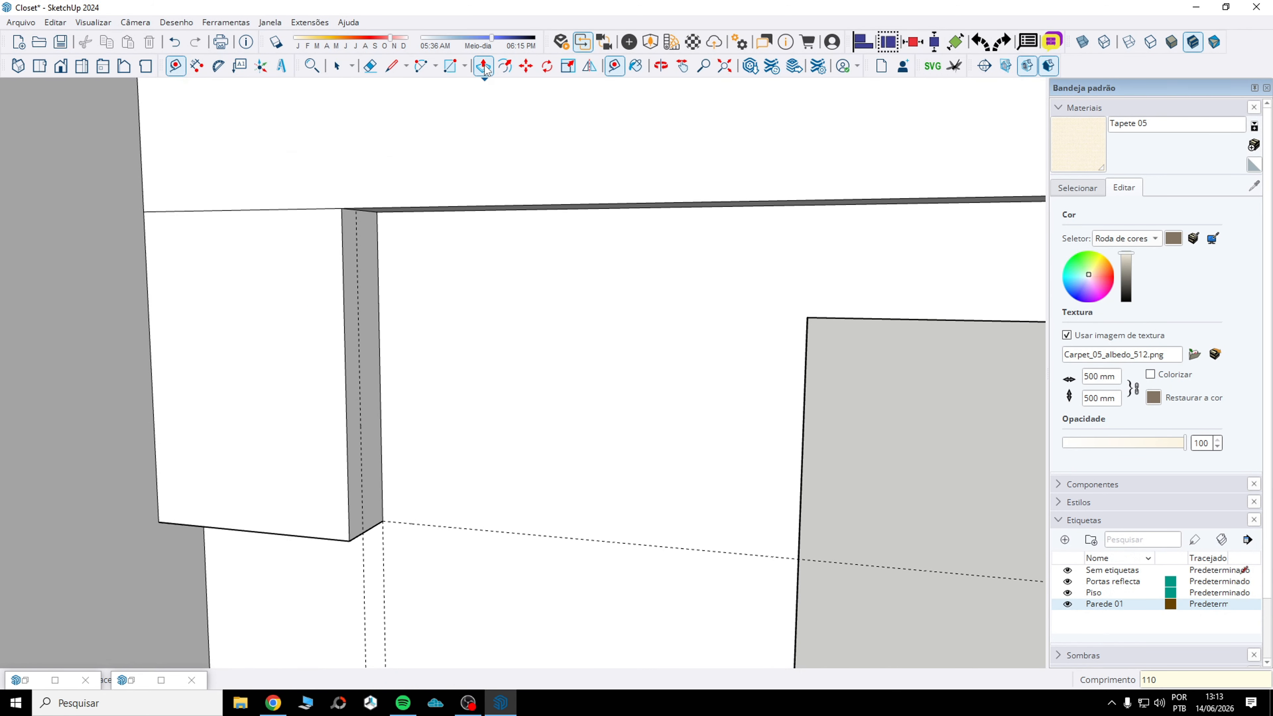
{"action": "left_click", "coordinate": [304, 308]}
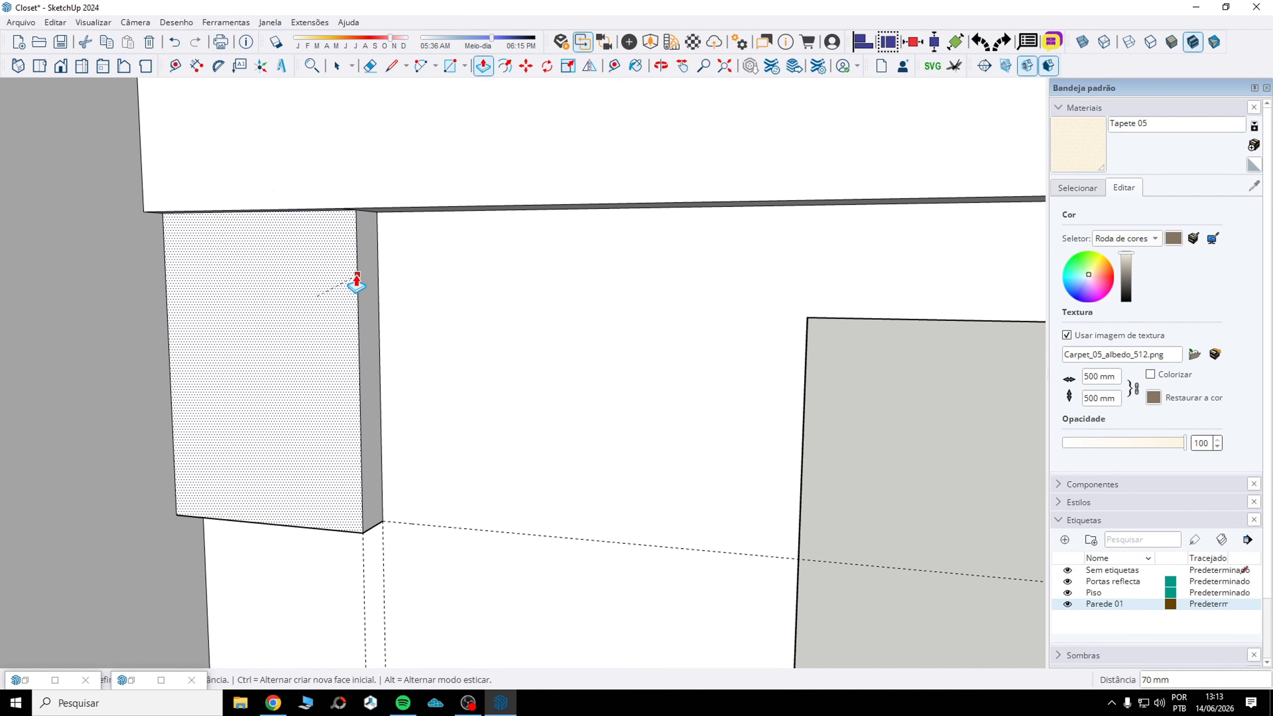
{"action": "middle_click_drag", "start_coordinate": [335, 305], "coordinate": [429, 423]}
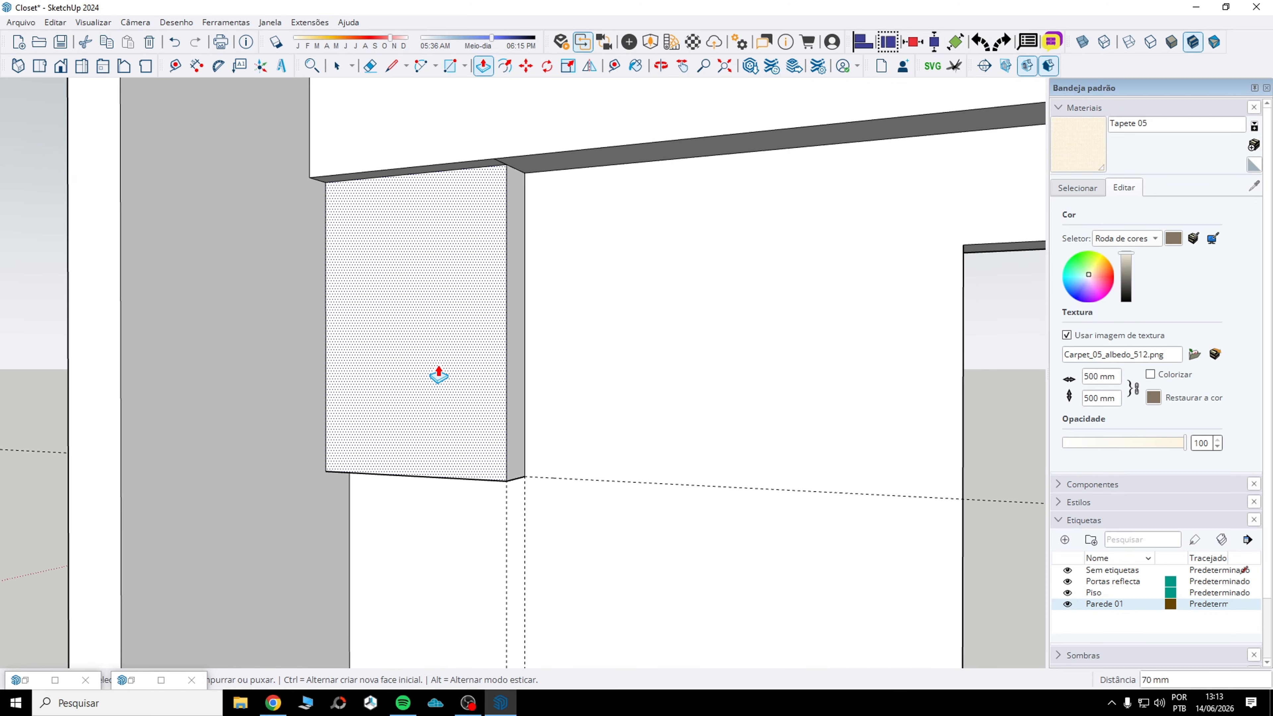
{"action": "scroll", "coordinate": [506, 313], "scroll_direction": "down", "scroll_amount": 3}
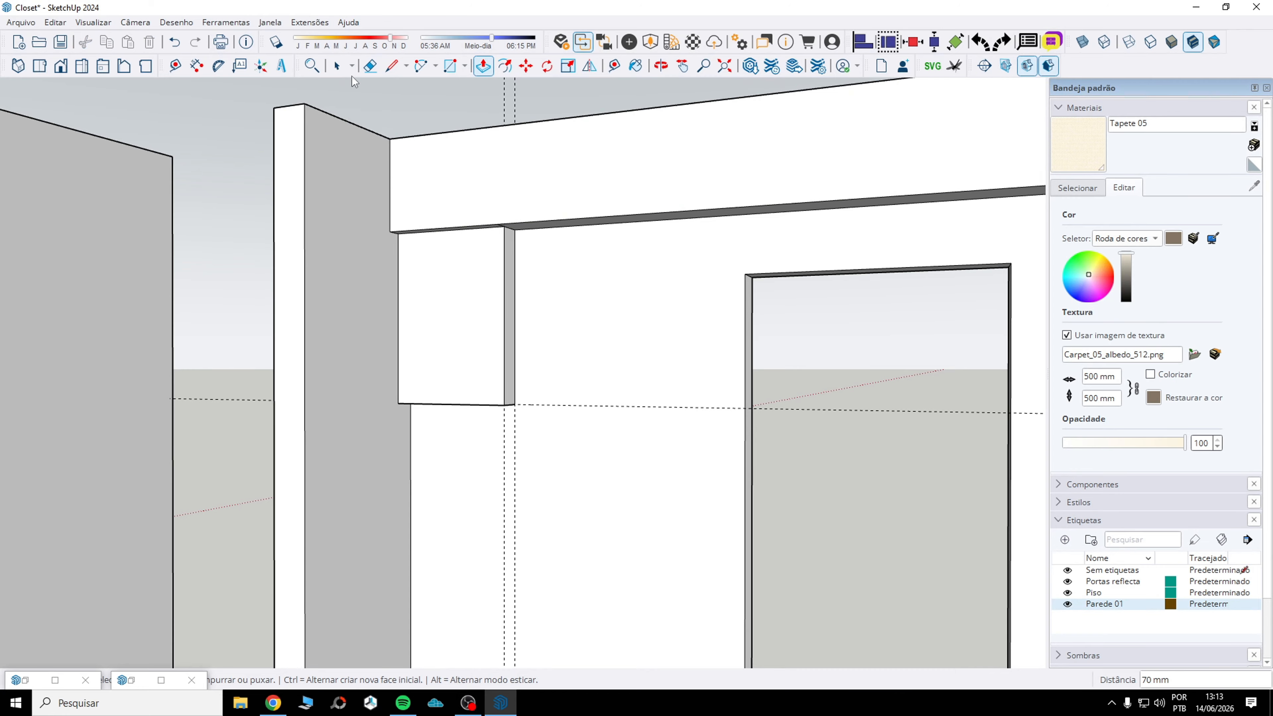
- Delete all guides from the model
{"action": "left_click", "coordinate": [55, 22]}
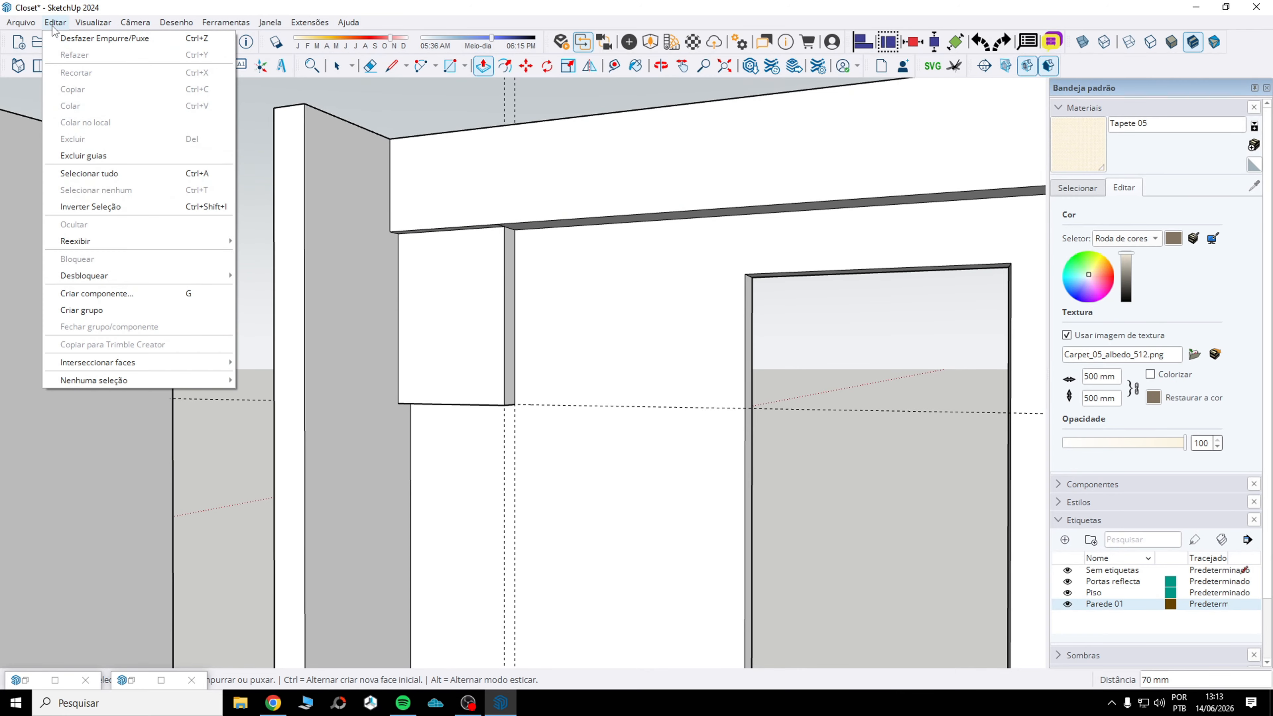
{"action": "left_click", "coordinate": [90, 156]}
{"action": "scroll", "coordinate": [140, 175], "scroll_direction": "down", "scroll_amount": 3}
{"action": "middle_click_drag", "start_coordinate": [417, 276], "coordinate": [564, 354]}
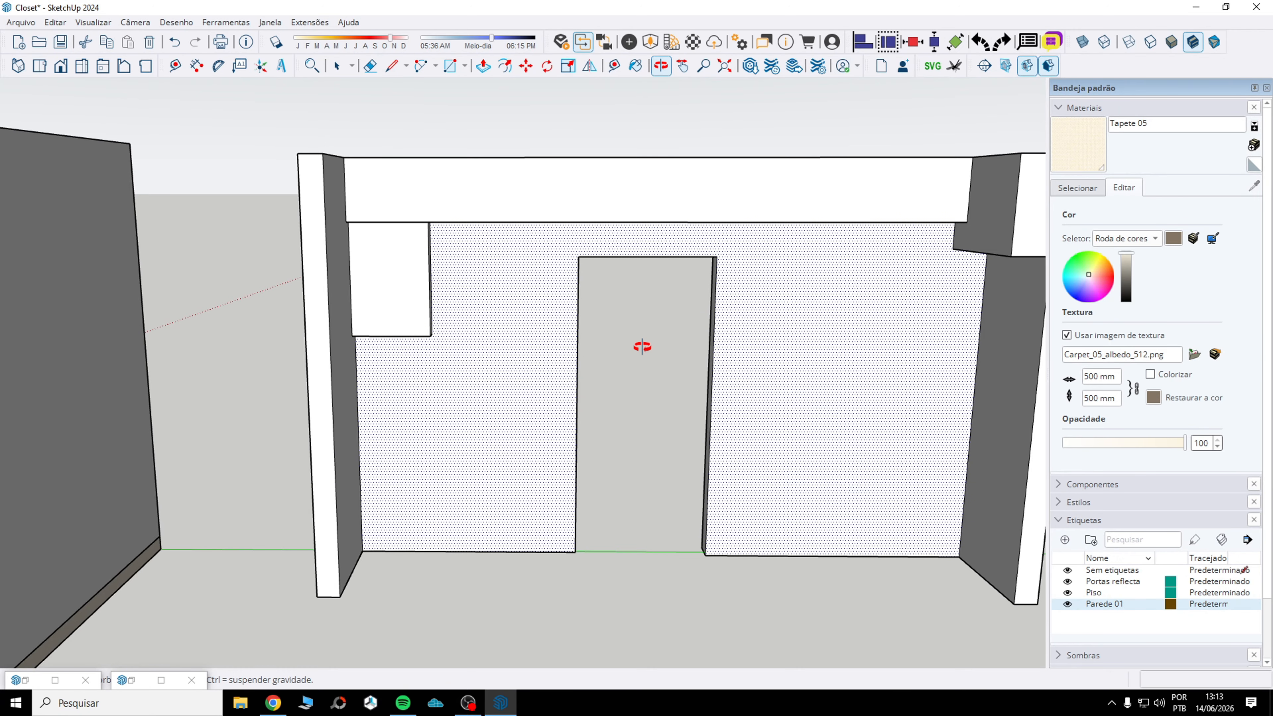
{"action": "middle_click_drag", "start_coordinate": [643, 346], "coordinate": [643, 359]}
- Select all the connected geometry of the door wall, with its beams and box, and make it a group
{"action": "left_click", "coordinate": [337, 66]}
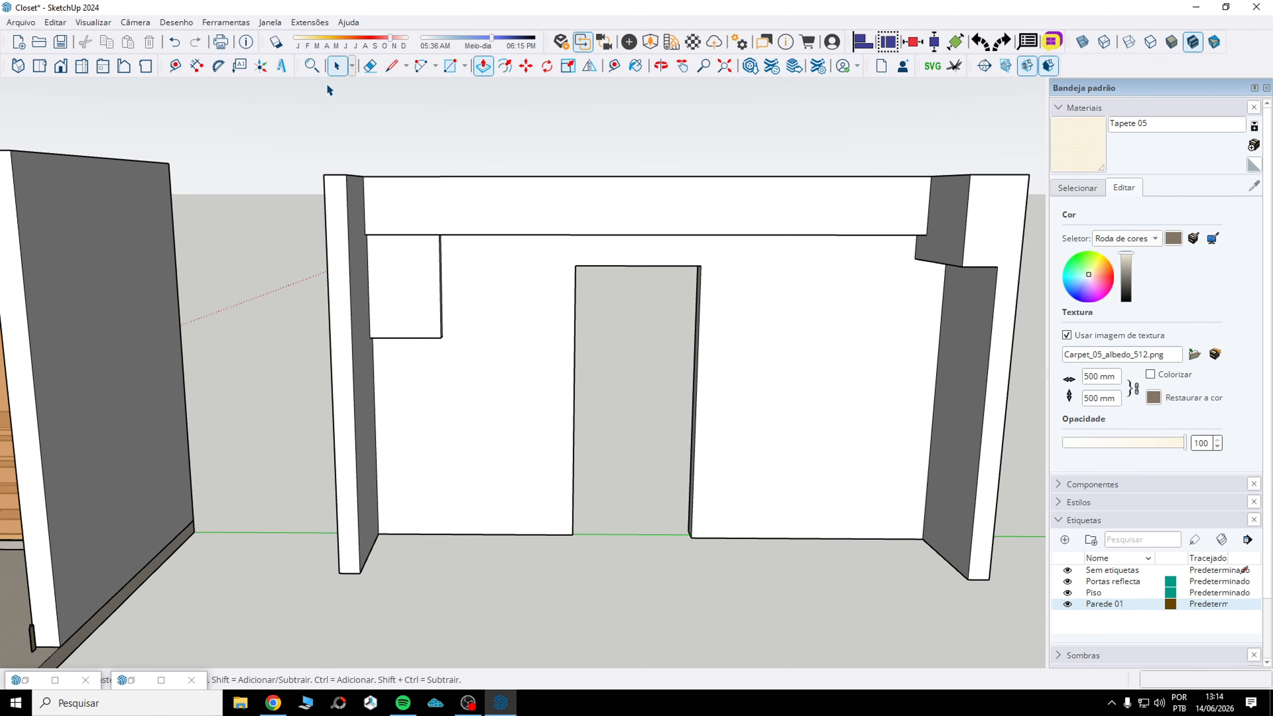
{"action": "triple_click", "coordinate": [483, 228]}
{"action": "right_click", "coordinate": [483, 228]}
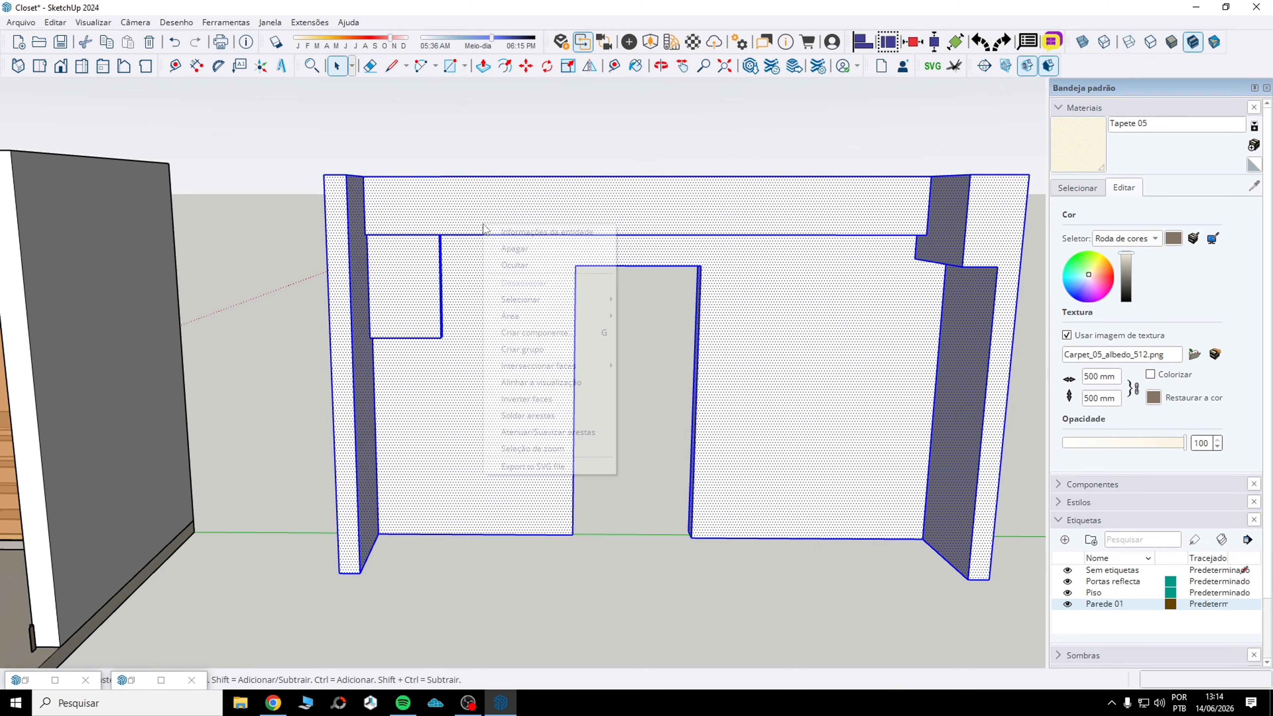
{"action": "left_click", "coordinate": [527, 349]}
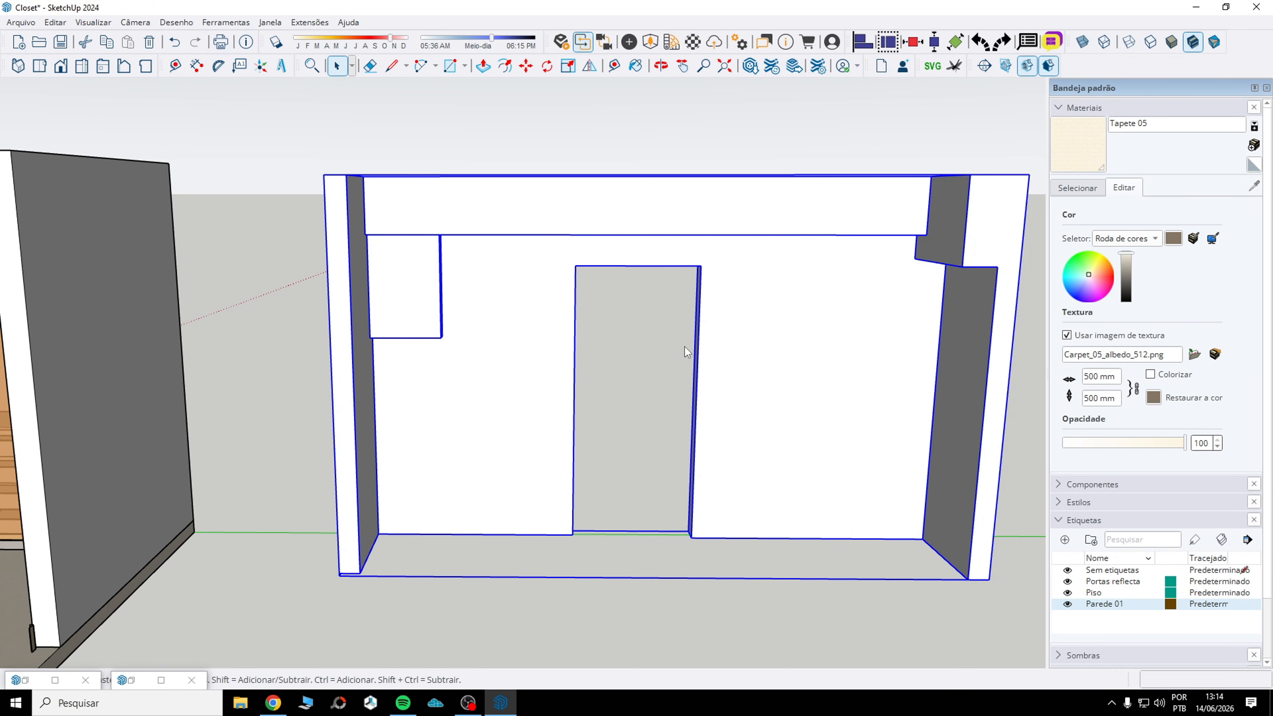
- Create a new tag named Parede 02
{"action": "left_click", "coordinate": [1060, 108]}
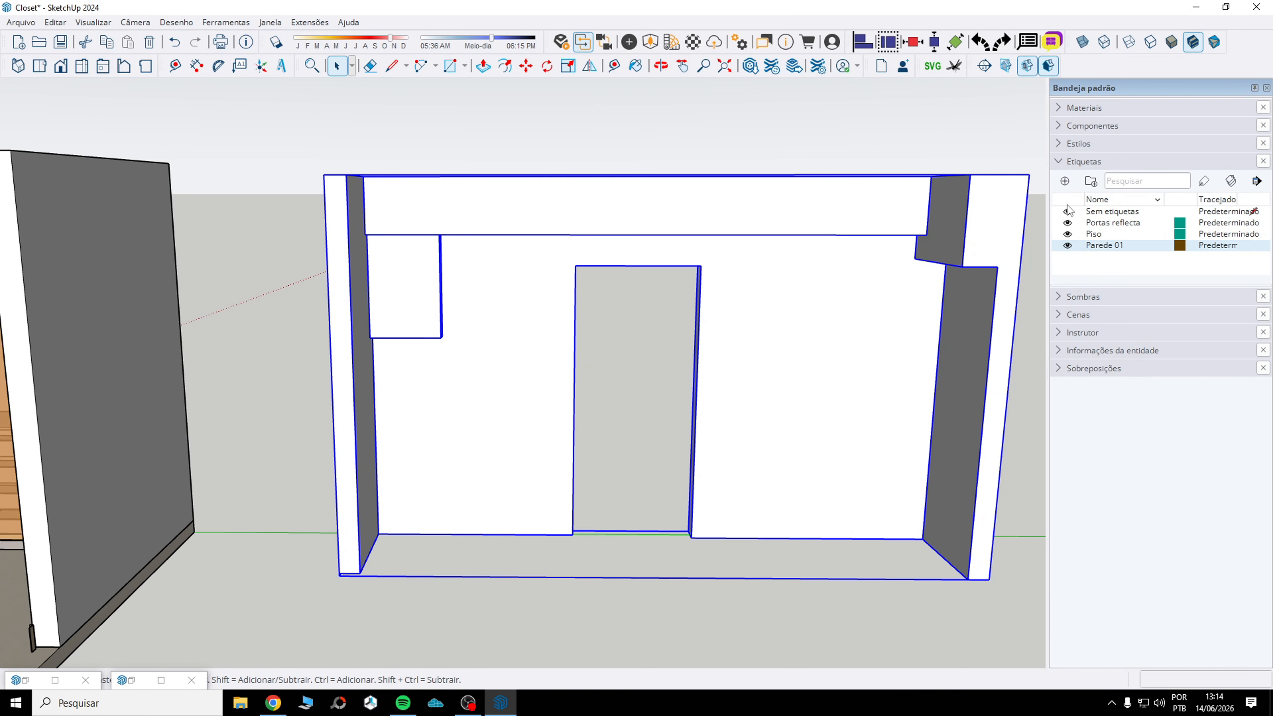
{"action": "left_click", "coordinate": [1065, 181]}
{"action": "type", "text": "Parede 02"}
{"action": "key", "text": "Return"}
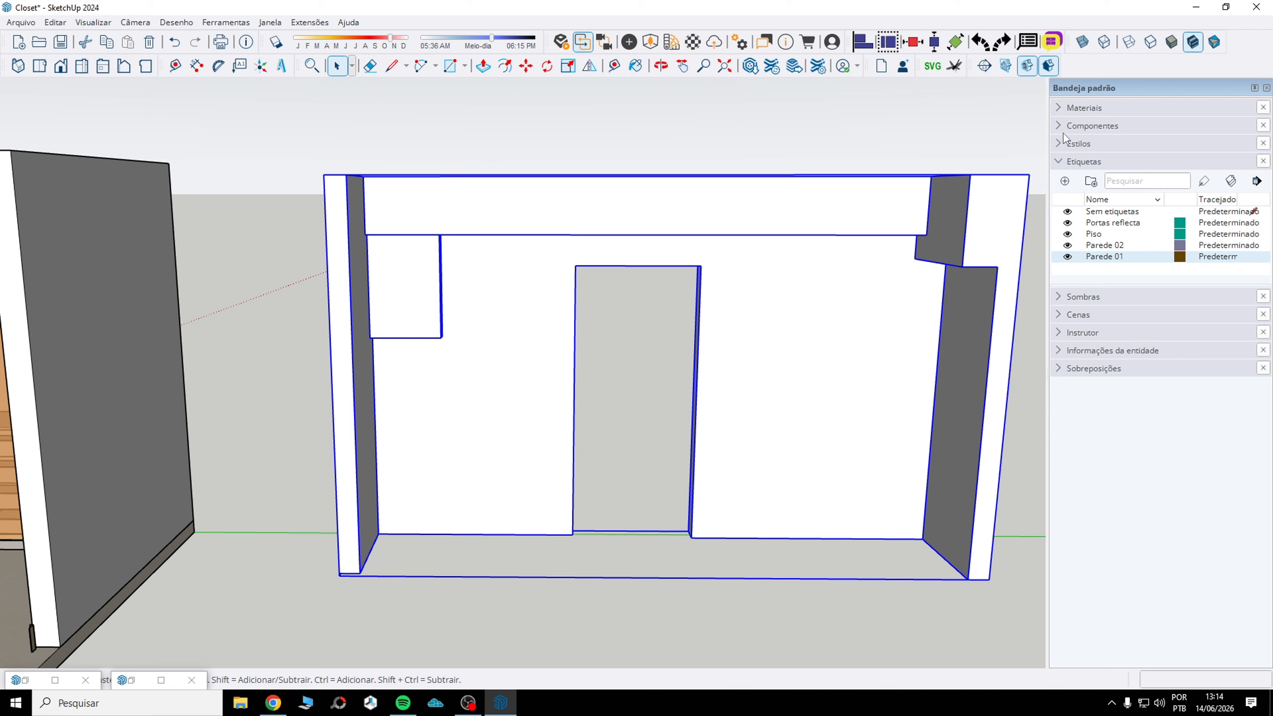
- Assign the tag Parede 02 to the door wall group
{"action": "left_click", "coordinate": [1061, 162]}
{"action": "left_click", "coordinate": [1064, 236]}
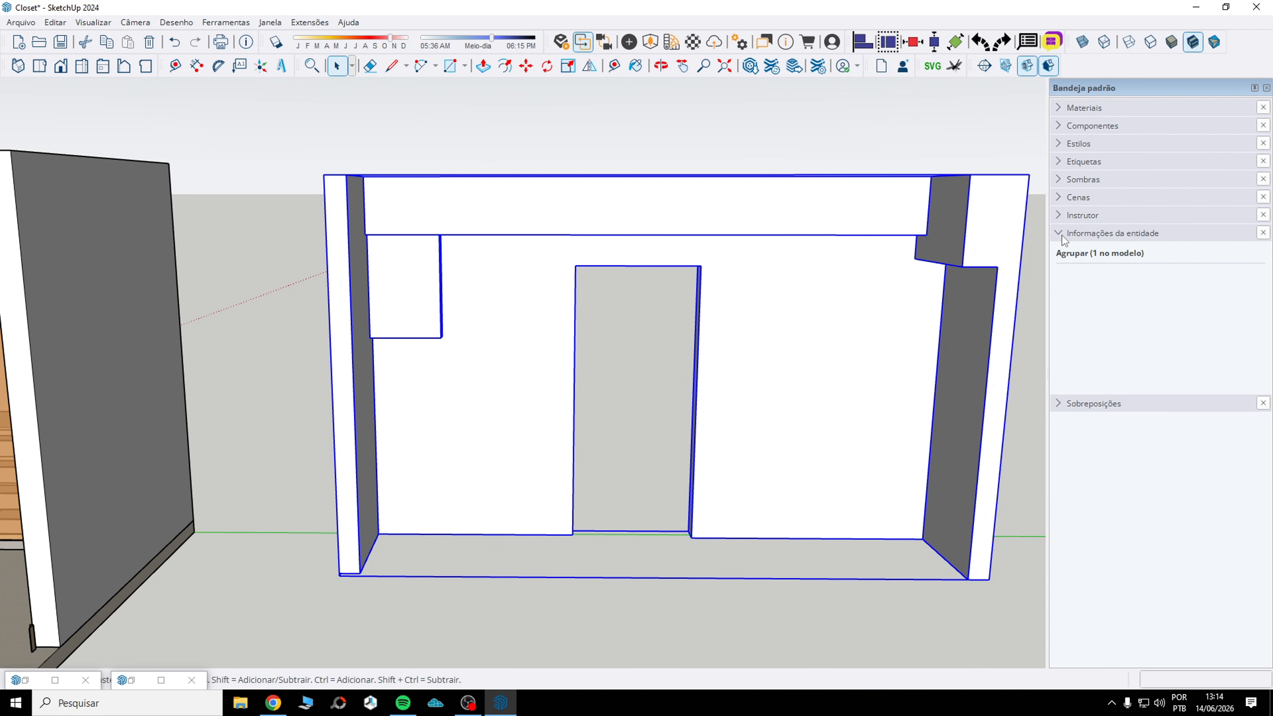
{"action": "left_click", "coordinate": [1248, 279]}
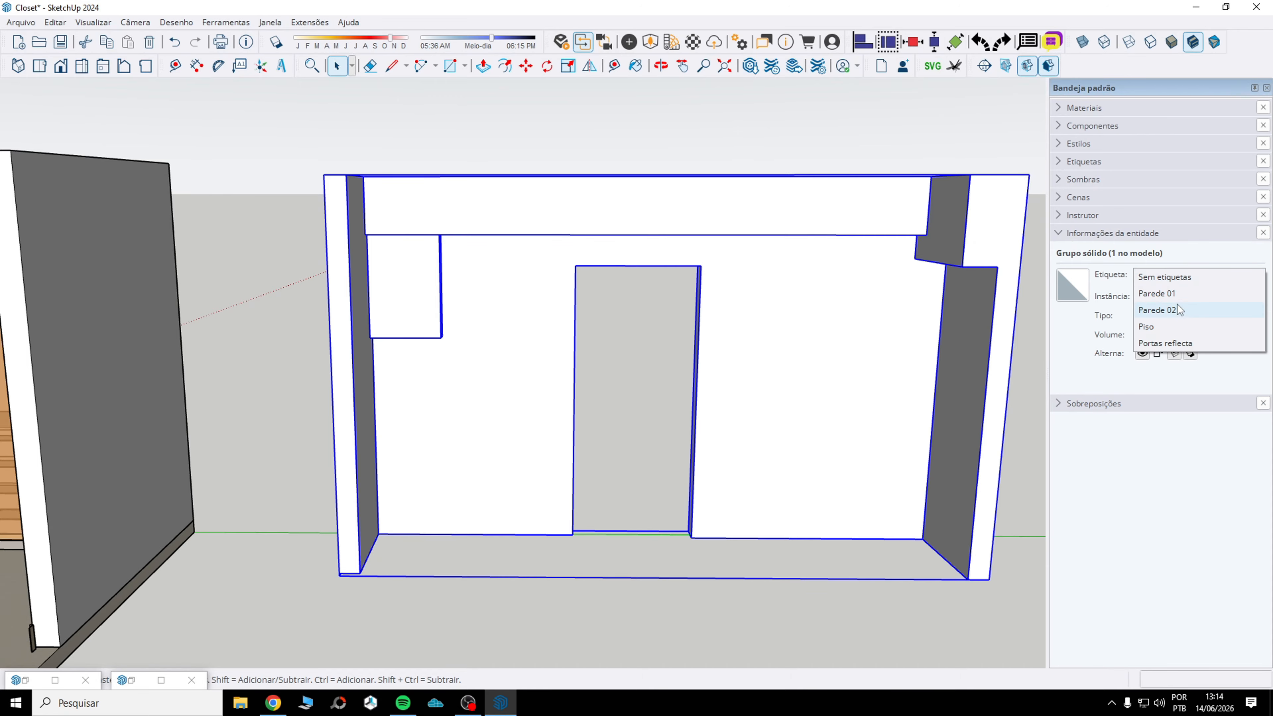
{"action": "left_click", "coordinate": [1179, 312]}
{"action": "left_click", "coordinate": [1059, 235]}
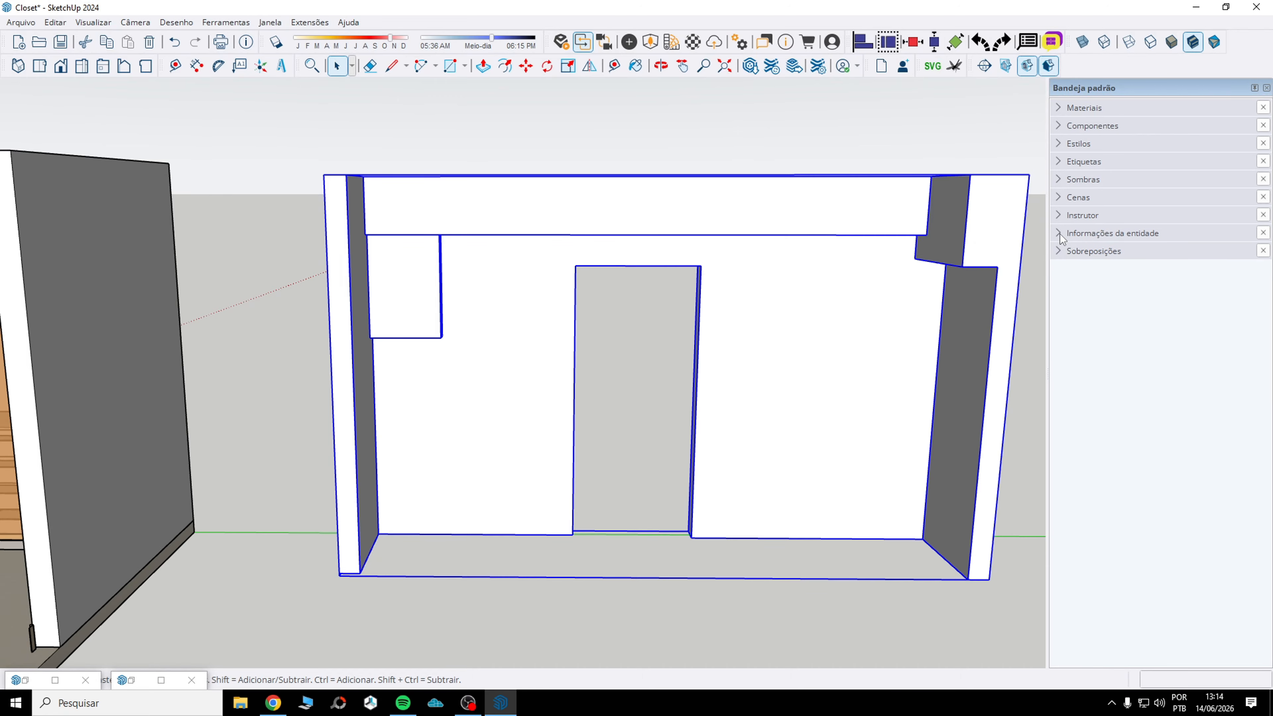
- Copy the closet's floor slab along the green axis, from its rear outer corner to the area beneath the door wall group
{"action": "scroll", "coordinate": [737, 368], "scroll_direction": "down", "scroll_amount": 3}
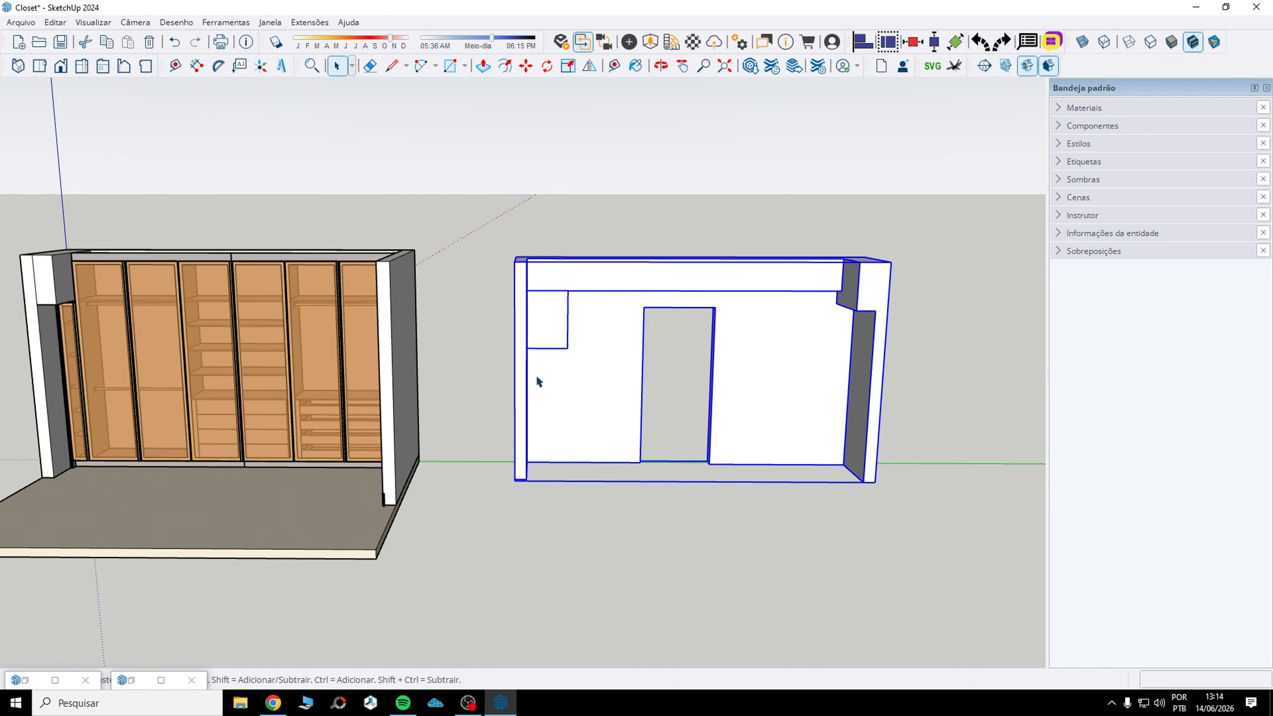
{"action": "scroll", "coordinate": [484, 387], "scroll_direction": "down", "scroll_amount": 3}
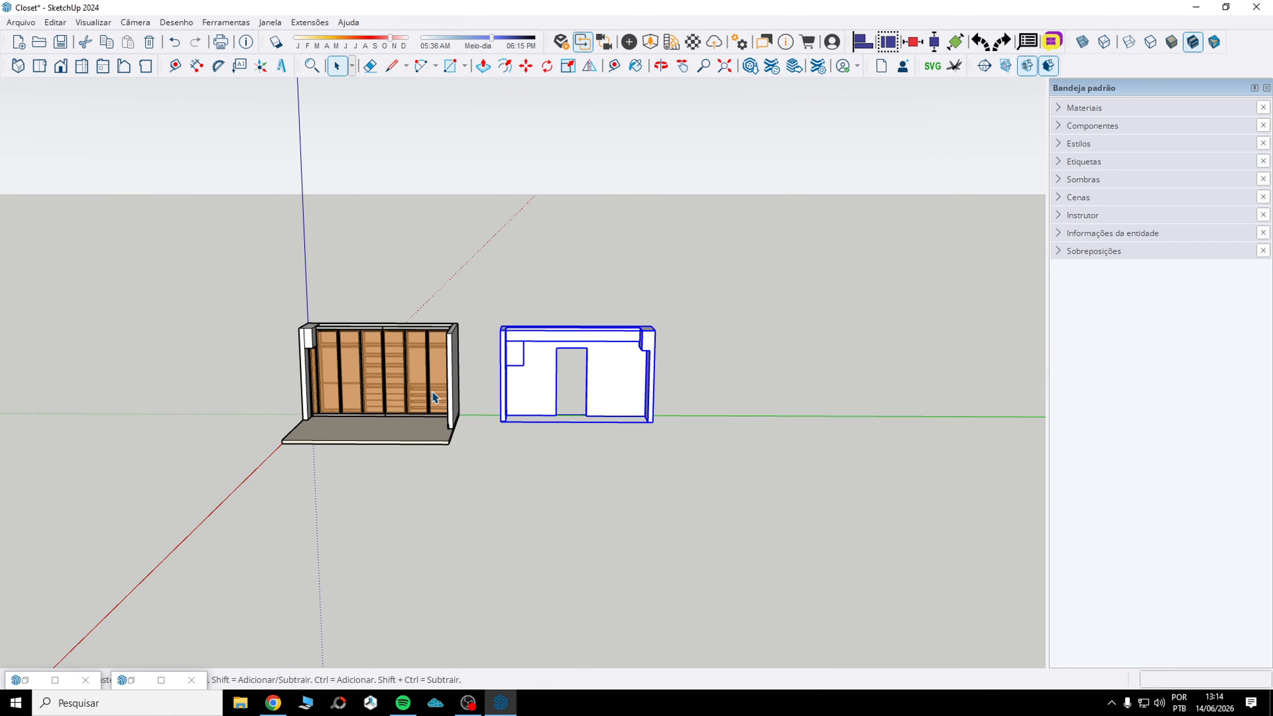
{"action": "middle_click_drag", "start_coordinate": [433, 391], "coordinate": [586, 414]}
{"action": "scroll", "coordinate": [585, 413], "scroll_direction": "up", "scroll_amount": 3}
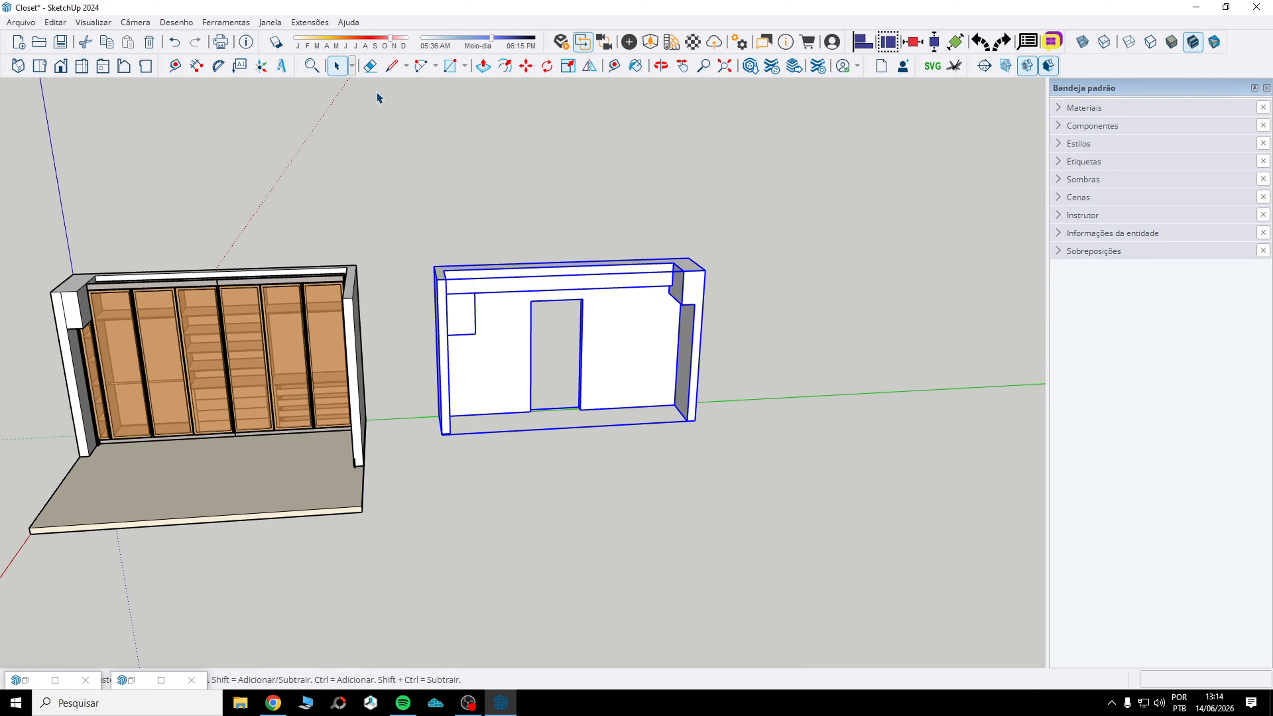
{"action": "left_click", "coordinate": [259, 480]}
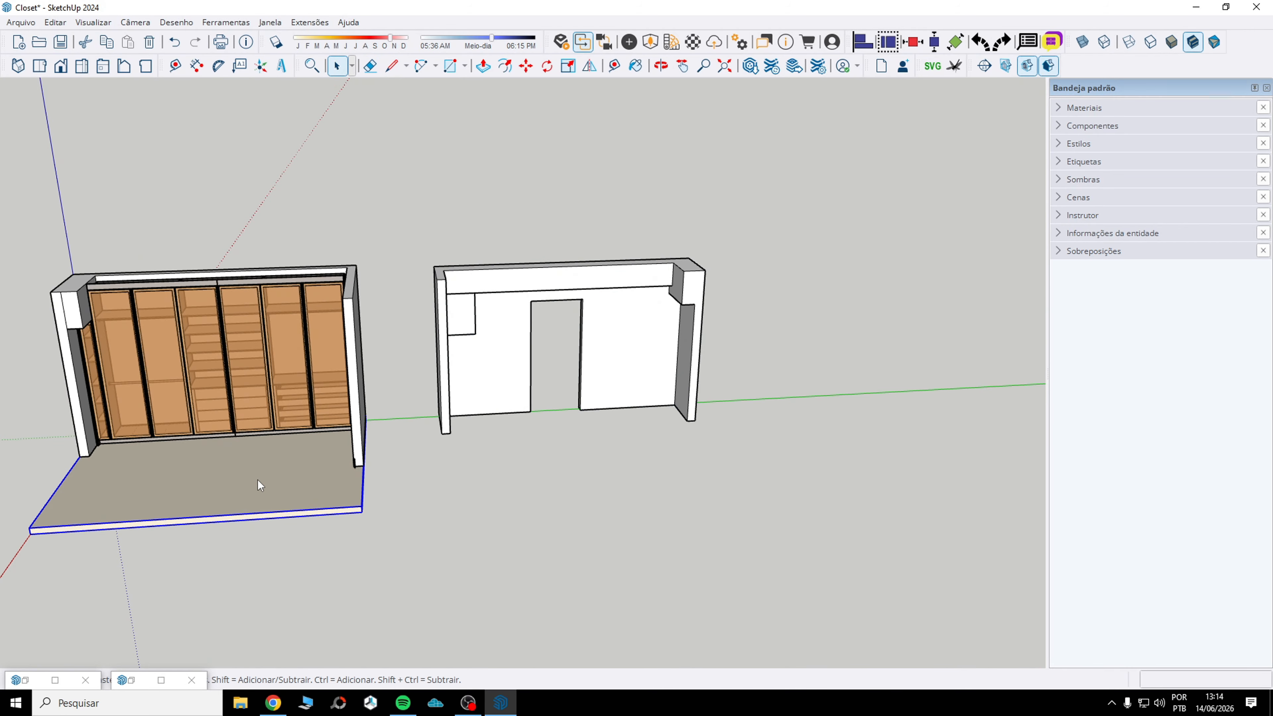
{"action": "key", "text": "m"}
{"action": "middle_click_drag", "start_coordinate": [95, 516], "coordinate": [978, 311]}
{"action": "left_click", "coordinate": [181, 471]}
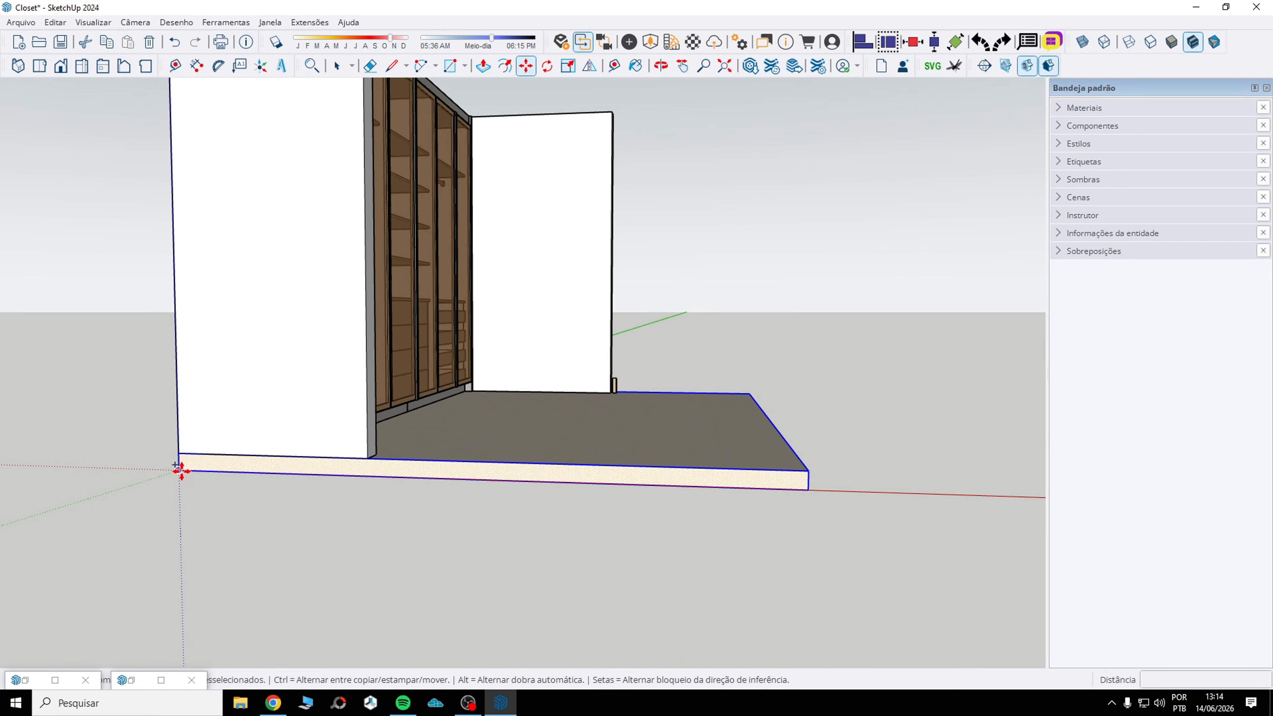
{"action": "left_click", "coordinate": [178, 471]}
{"action": "middle_click_drag", "start_coordinate": [436, 433], "coordinate": [10, 511]}
{"action": "scroll", "coordinate": [847, 486], "scroll_direction": "up", "scroll_amount": 3}
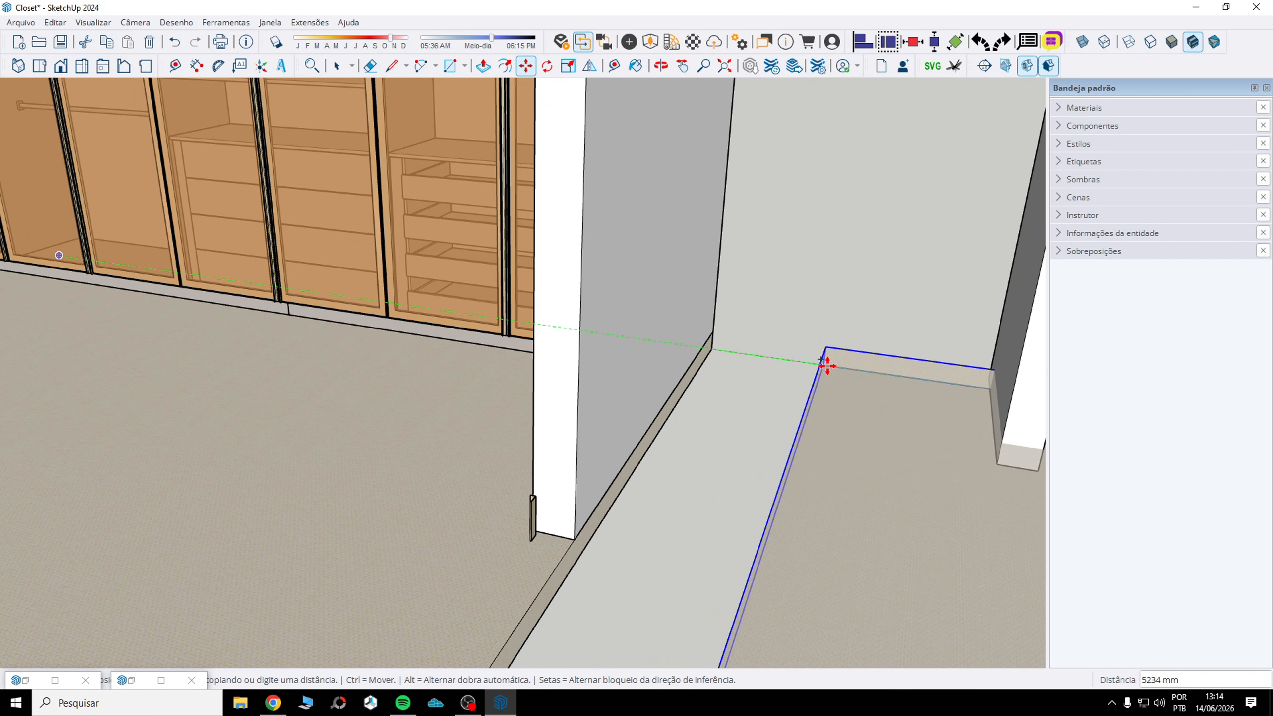
{"action": "left_click", "coordinate": [946, 386]}
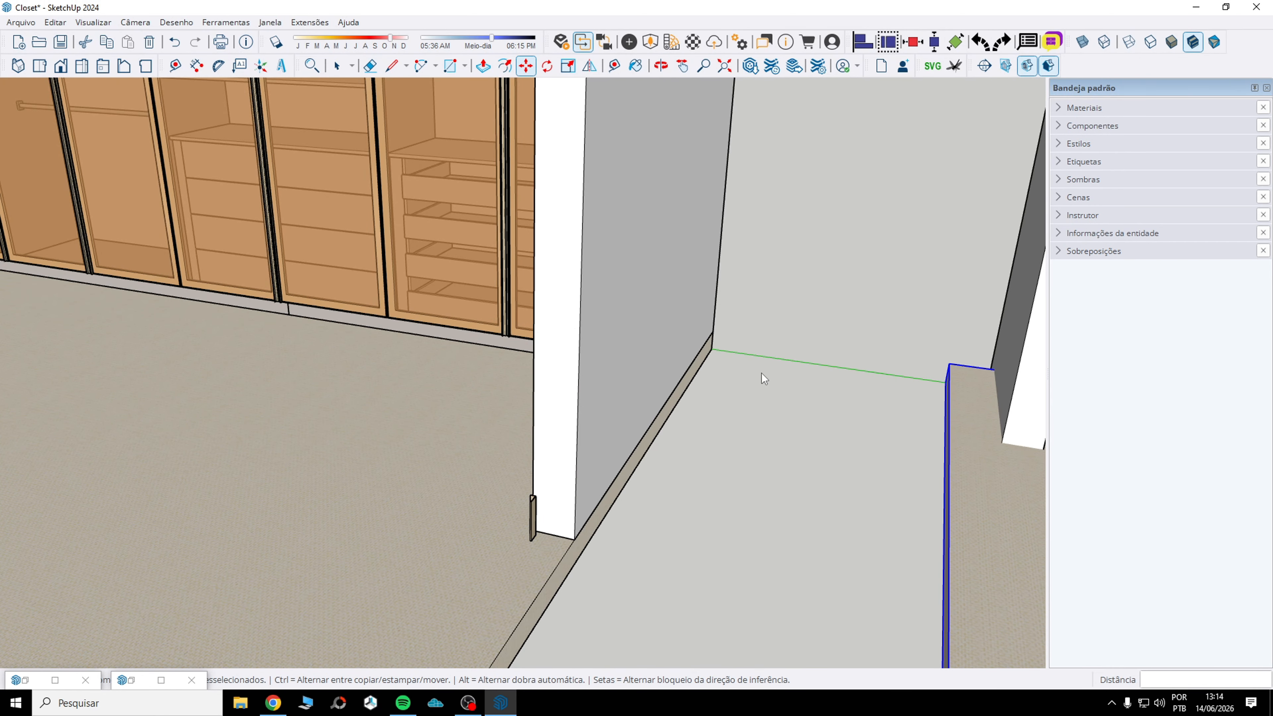
{"action": "middle_click_drag", "start_coordinate": [762, 373], "coordinate": [593, 342]}
{"action": "left_click", "coordinate": [337, 65]}
- Move the door wall group by its left rear base corner onto the matching top corner of the copied floor slab
{"action": "scroll", "coordinate": [675, 226], "scroll_direction": "down", "scroll_amount": 3}
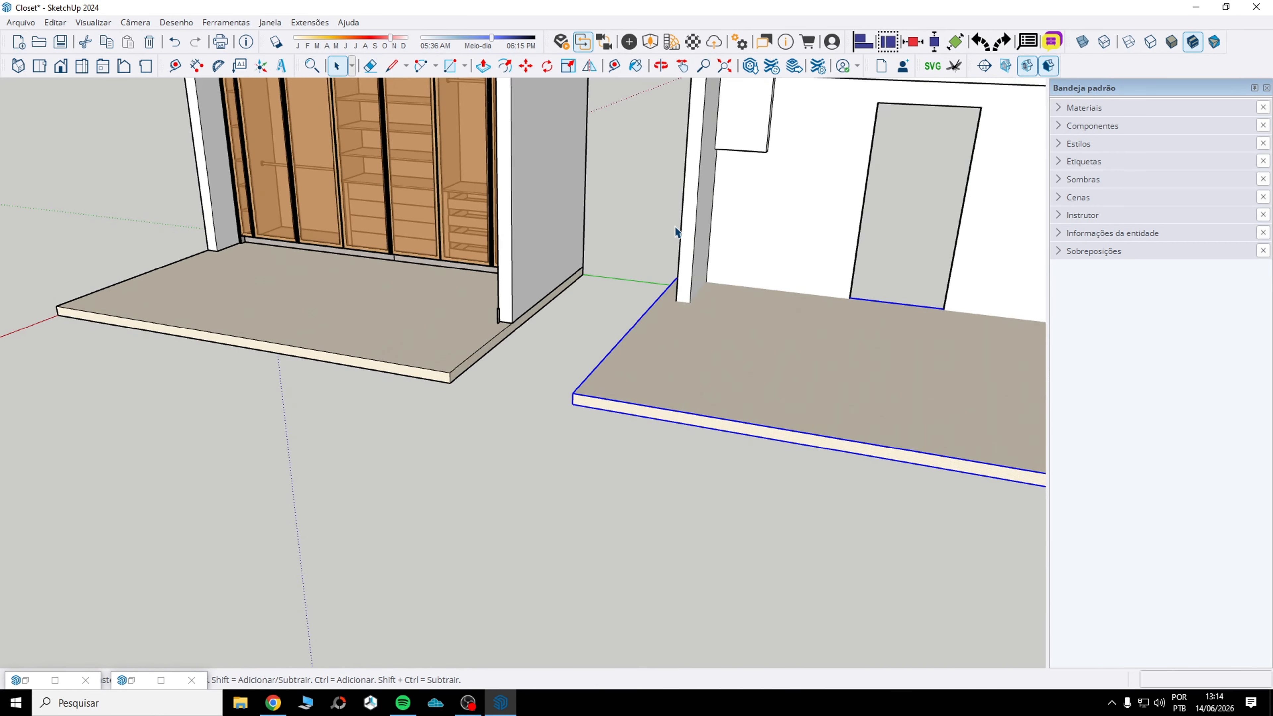
{"action": "scroll", "coordinate": [771, 296], "scroll_direction": "up", "scroll_amount": 2}
{"action": "key", "text": "m"}
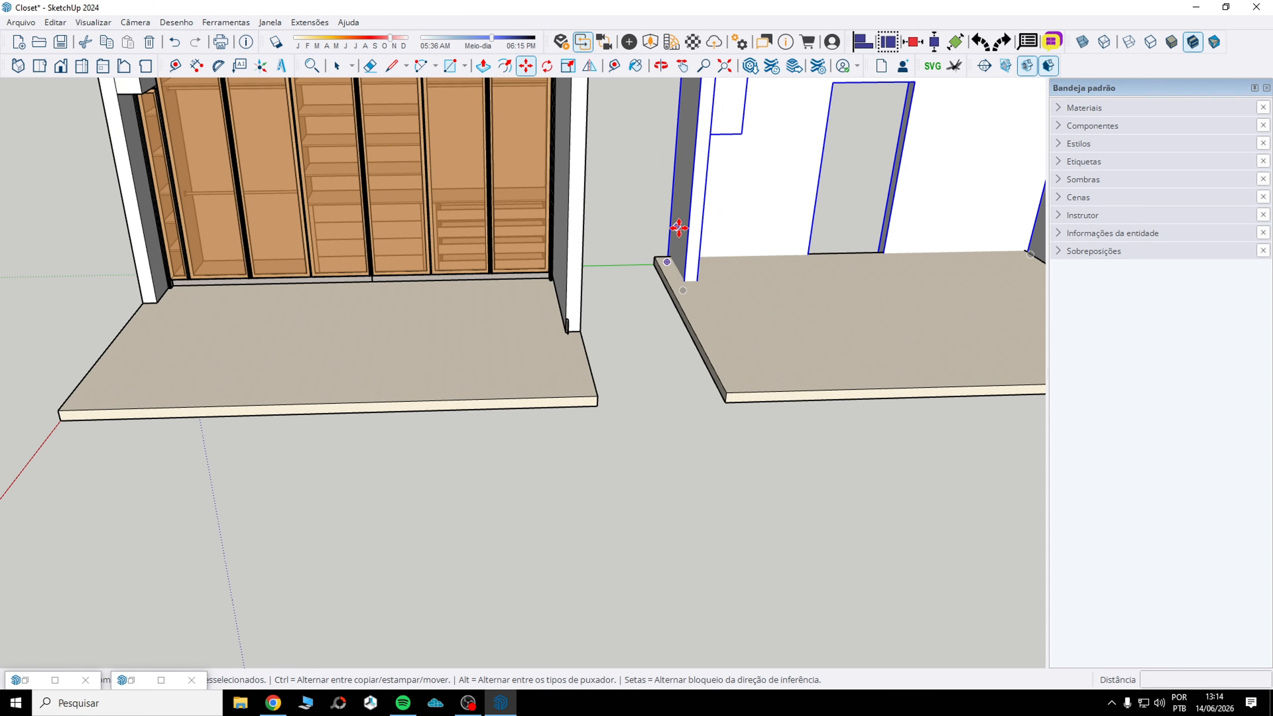
{"action": "scroll", "coordinate": [667, 220], "scroll_direction": "up", "scroll_amount": 3}
{"action": "scroll", "coordinate": [662, 213], "scroll_direction": "up", "scroll_amount": 3}
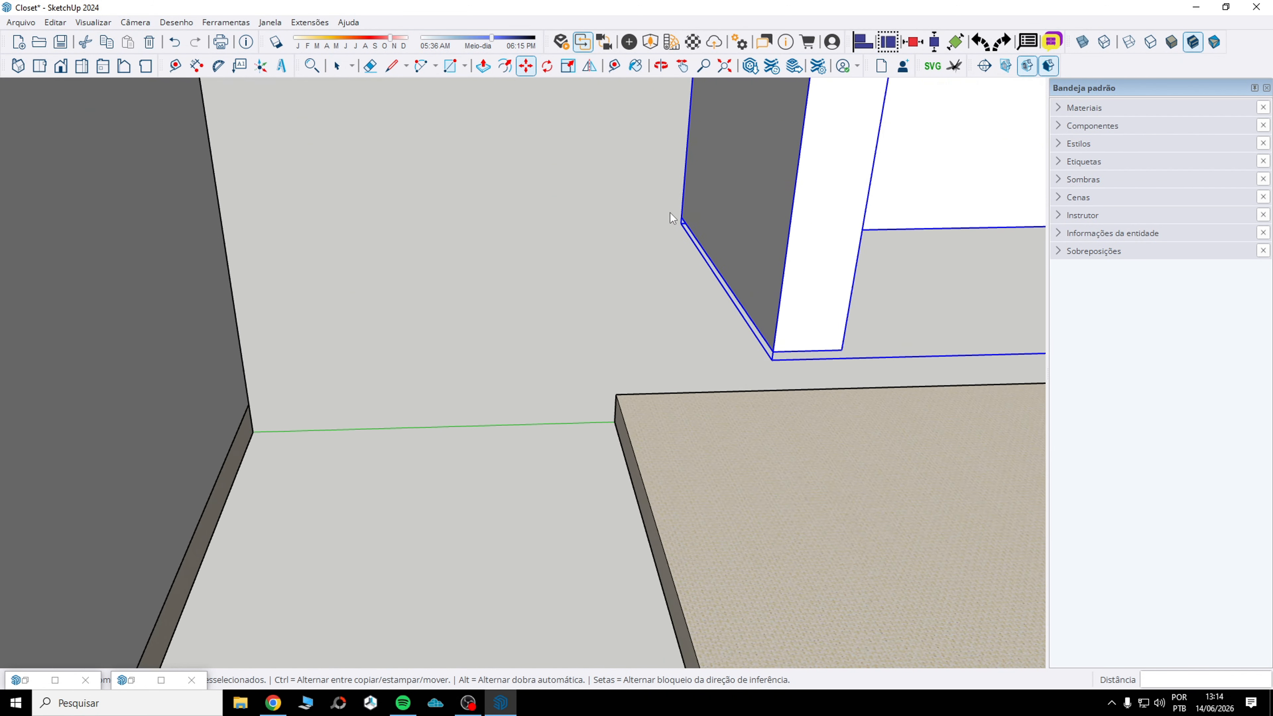
{"action": "left_click", "coordinate": [683, 219]}
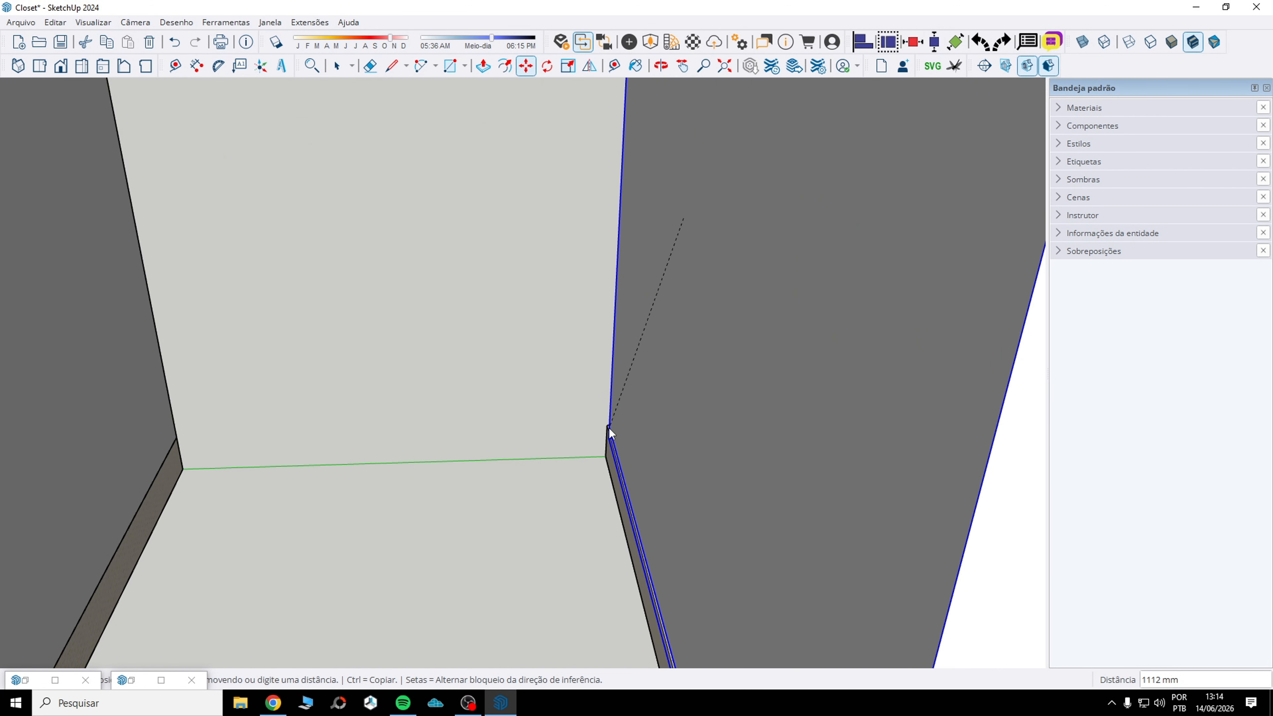
{"action": "scroll", "coordinate": [608, 427], "scroll_direction": "up", "scroll_amount": 4}
{"action": "scroll", "coordinate": [796, 434], "scroll_direction": "down", "scroll_amount": 2}
{"action": "middle_click_drag", "start_coordinate": [594, 404], "coordinate": [392, 566]}
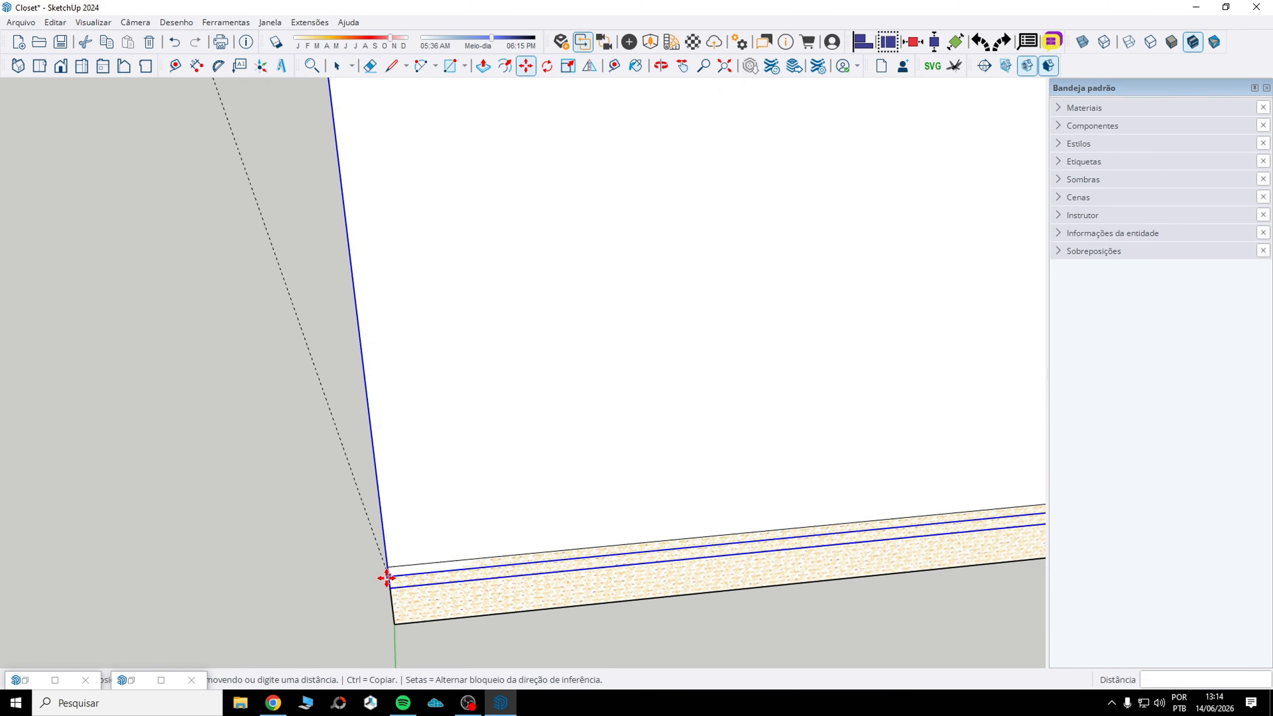
{"action": "scroll", "coordinate": [387, 572], "scroll_direction": "up", "scroll_amount": 3}
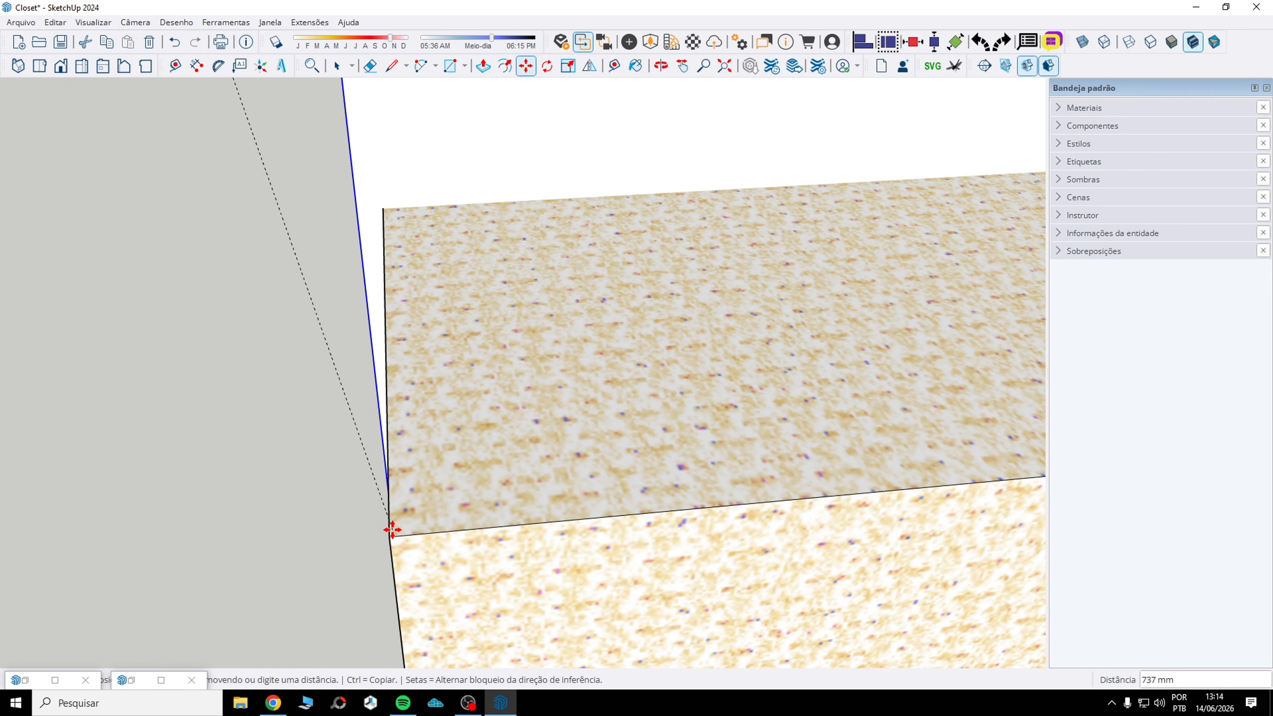
{"action": "left_click", "coordinate": [391, 536]}
{"action": "scroll", "coordinate": [109, 427], "scroll_direction": "down", "scroll_amount": 10}
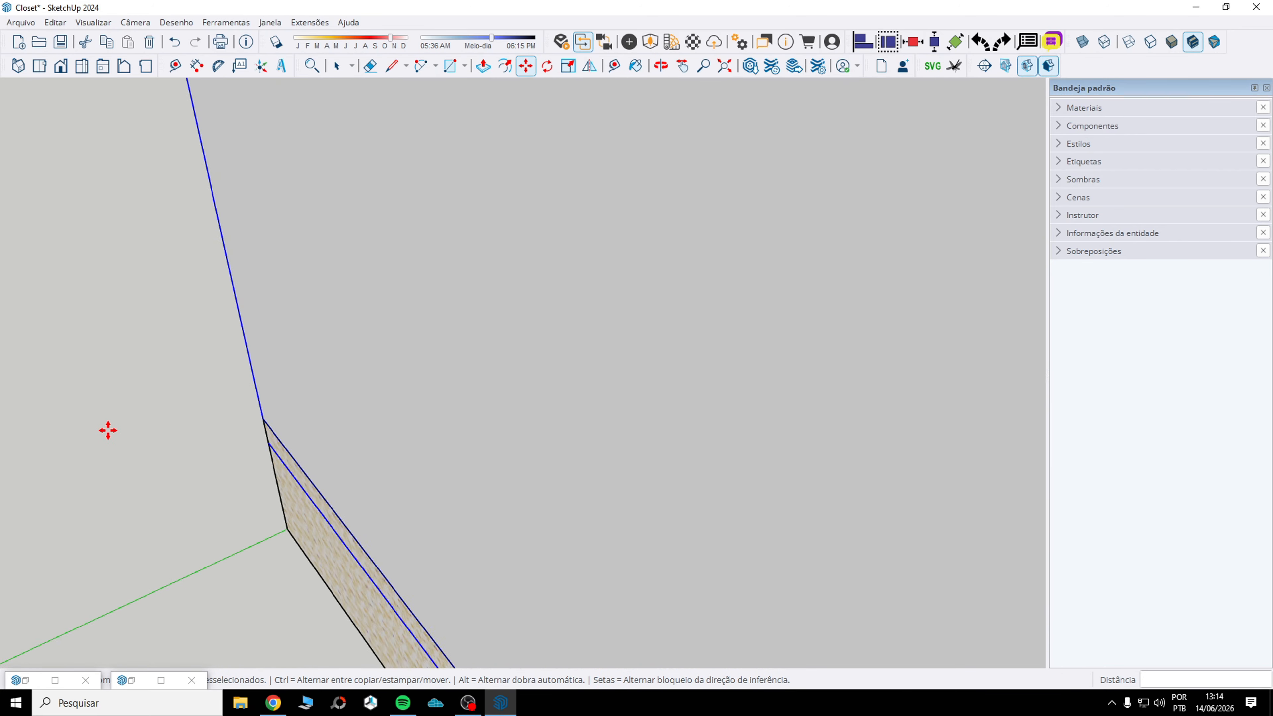
{"action": "middle_click_drag", "start_coordinate": [111, 421], "coordinate": [454, 422]}
{"action": "middle_click_drag", "start_coordinate": [658, 397], "coordinate": [398, 380]}
{"action": "scroll", "coordinate": [397, 380], "scroll_direction": "down", "scroll_amount": 4}
{"action": "mouse_move", "coordinate": [687, 392]}
{"action": "middle_mouse_down"}
{"action": "mouse_move", "coordinate": [538, 272]}
{"action": "mouse_move", "coordinate": [471, 245]}
{"action": "middle_mouse_up"}
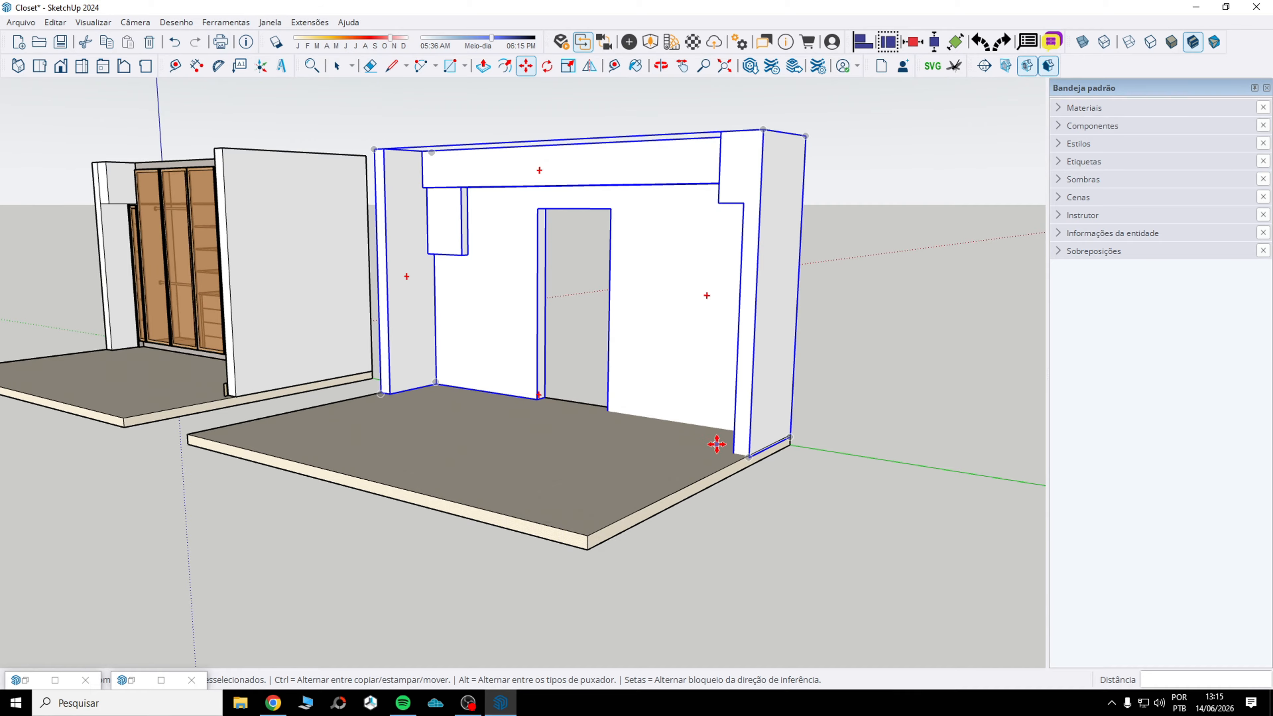
{"action": "scroll", "coordinate": [717, 444], "scroll_direction": "up", "scroll_amount": 4}
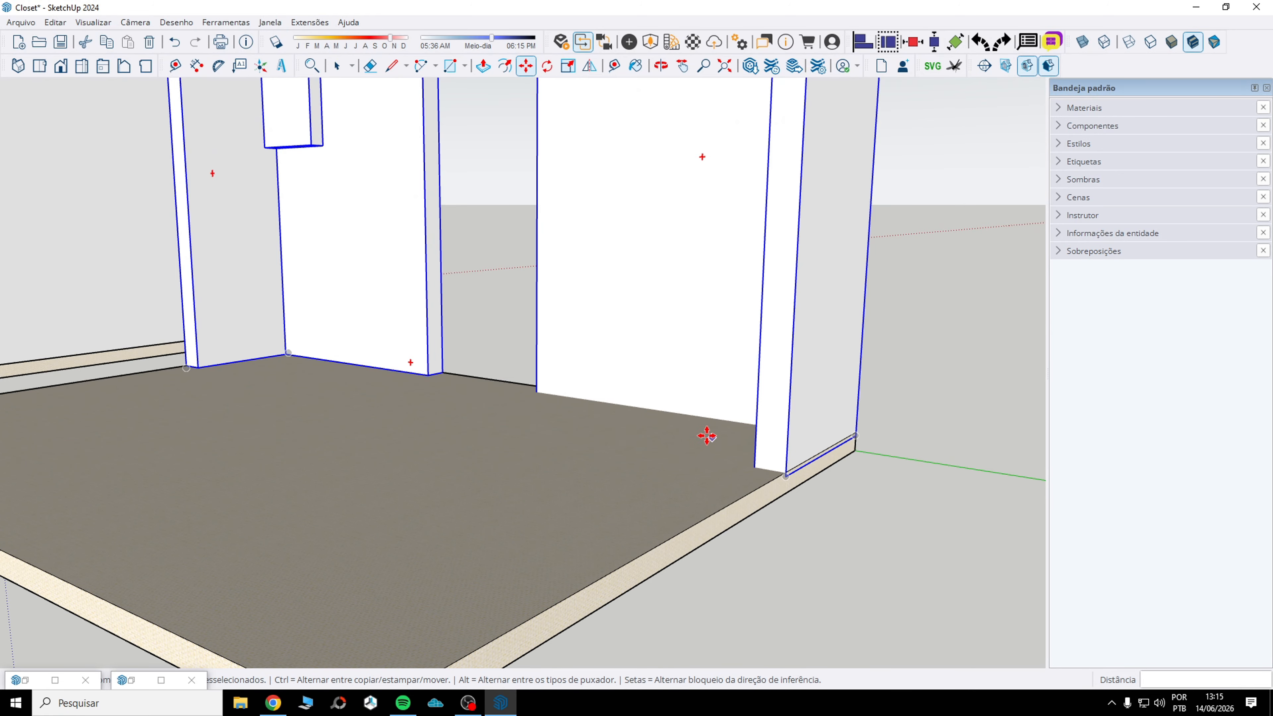
{"action": "scroll", "coordinate": [583, 403], "scroll_direction": "down", "scroll_amount": 5}
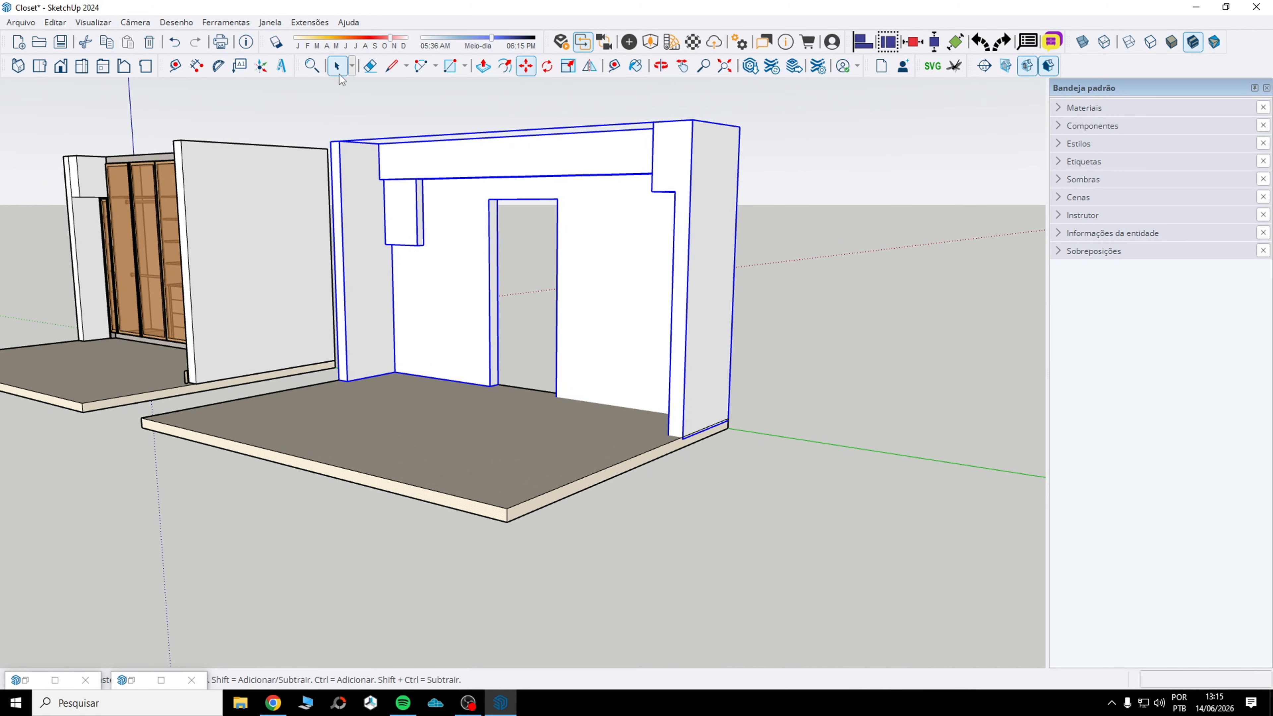
- Measure the height of the door wall group's left side wall from its base to its top edge
{"action": "left_click", "coordinate": [338, 67]}
{"action": "key", "text": "t"}
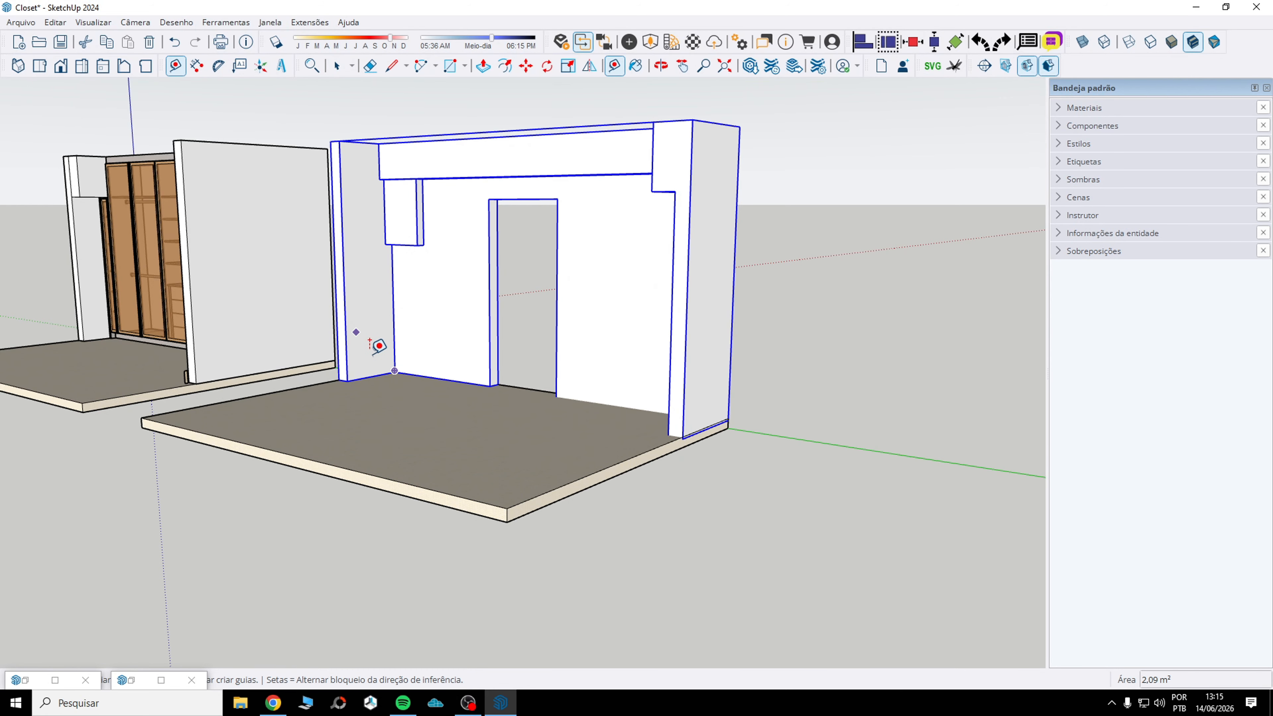
{"action": "scroll", "coordinate": [372, 351], "scroll_direction": "up", "scroll_amount": 3}
{"action": "left_click", "coordinate": [386, 388]}
{"action": "scroll", "coordinate": [401, 371], "scroll_direction": "down", "scroll_amount": 5}
{"action": "scroll", "coordinate": [384, 256], "scroll_direction": "up", "scroll_amount": 4}
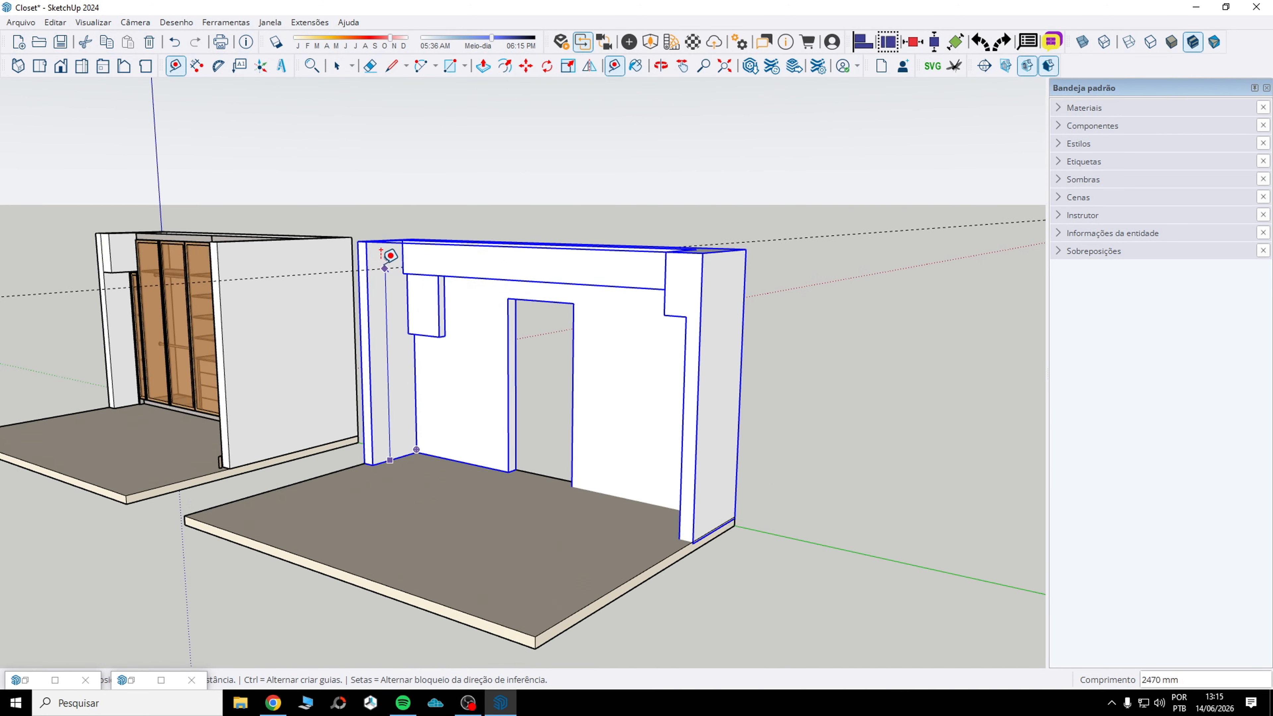
{"action": "middle_click_drag", "start_coordinate": [381, 229], "coordinate": [401, 301]}
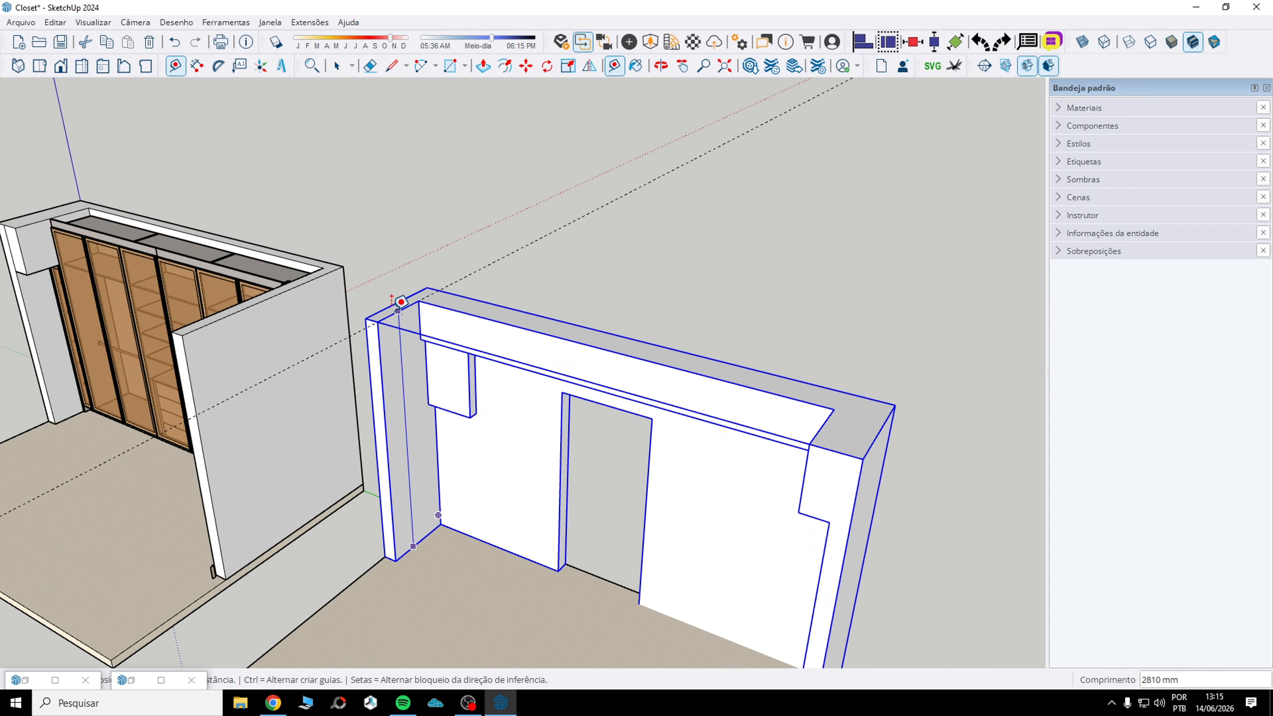
{"action": "key", "text": "Escape"}
- Explode the door wall group into loose geometry and turn on the X-ray display
{"action": "scroll", "coordinate": [394, 300], "scroll_direction": "down", "scroll_amount": 3}
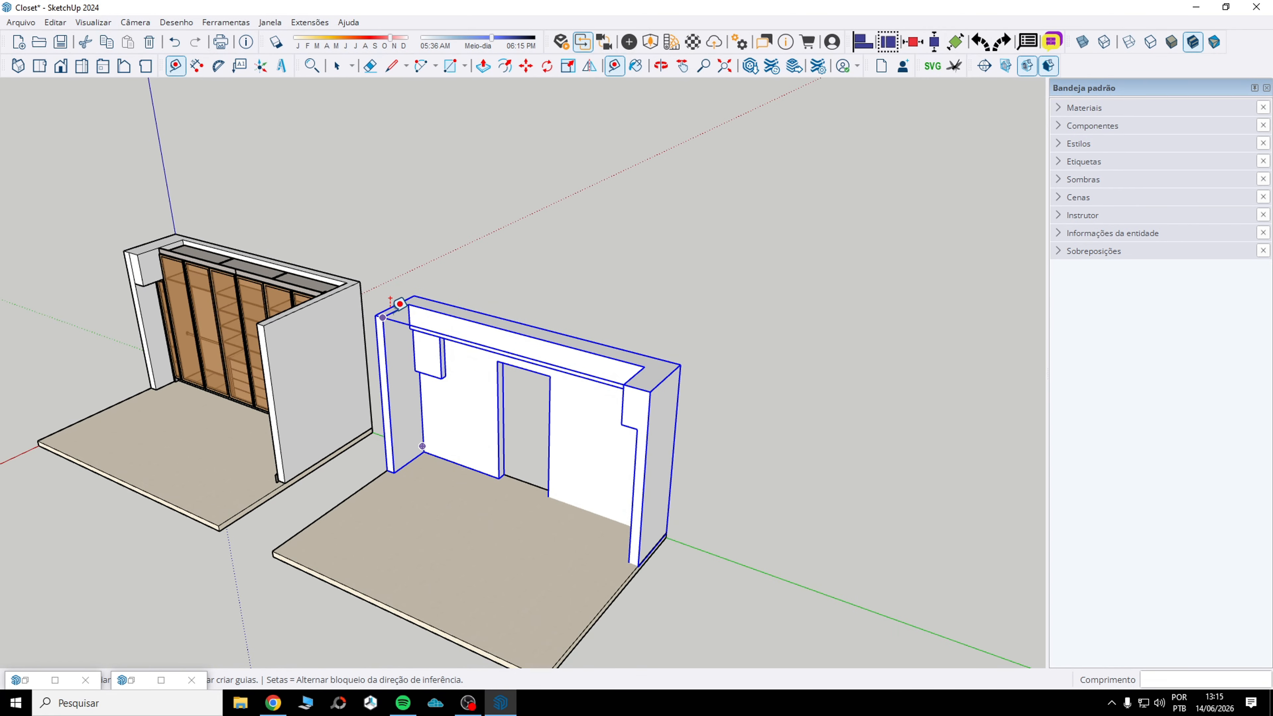
{"action": "middle_click_drag", "start_coordinate": [606, 396], "coordinate": [705, 311]}
{"action": "left_click", "coordinate": [337, 66]}
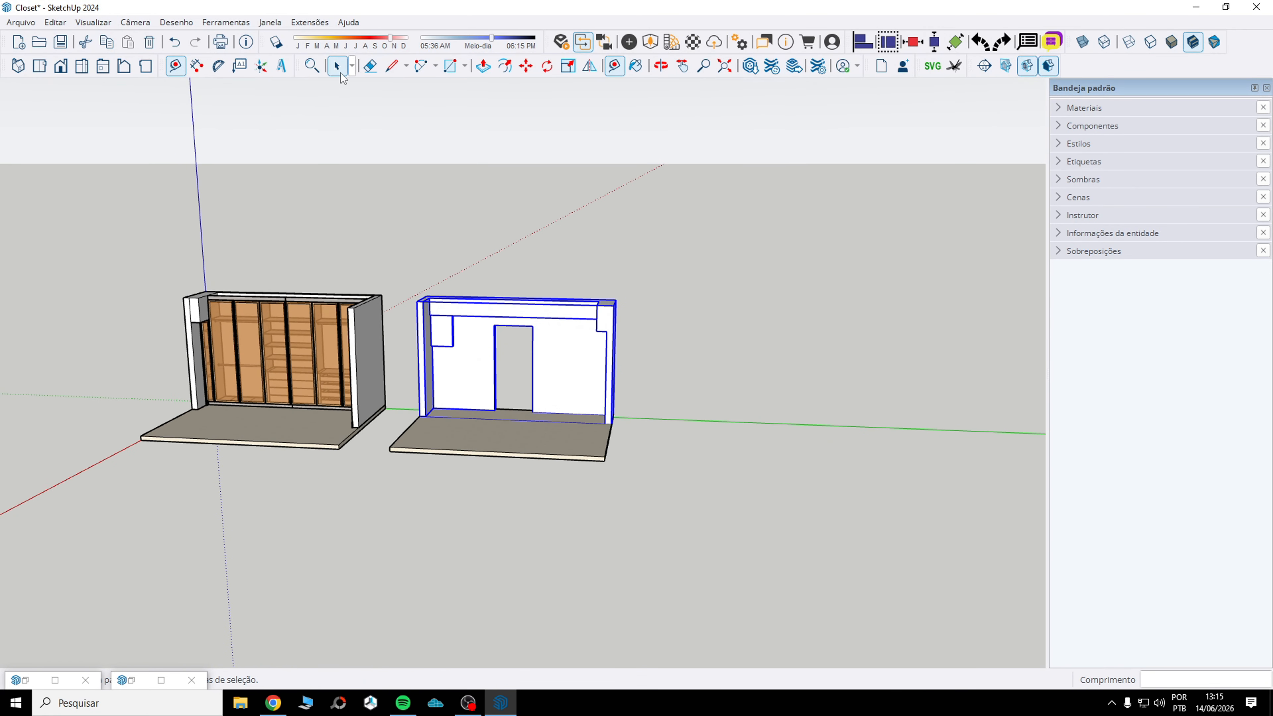
{"action": "right_click", "coordinate": [555, 365]}
{"action": "left_click", "coordinate": [602, 458]}
- Push/Pull the base face of the door wall's right section by 20 mm at the floor slab corner
{"action": "scroll", "coordinate": [606, 401], "scroll_direction": "up", "scroll_amount": 5}
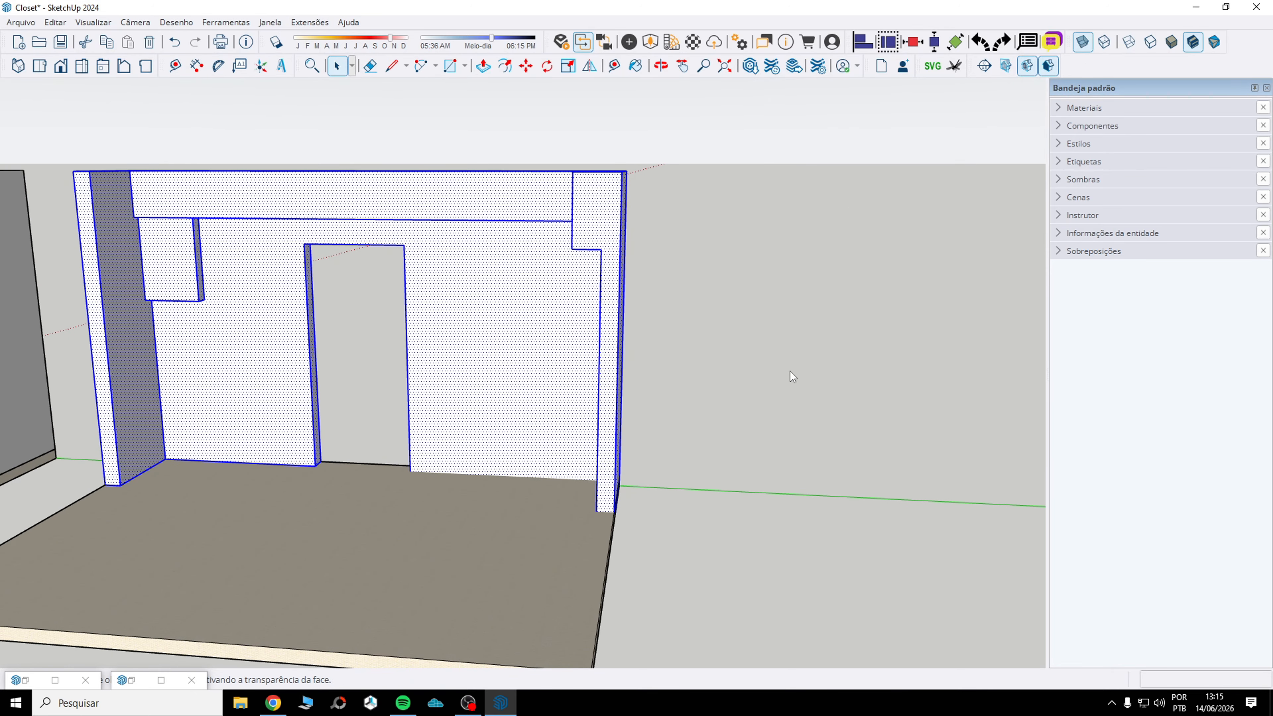
{"action": "middle_click_drag", "start_coordinate": [790, 372], "coordinate": [599, 417]}
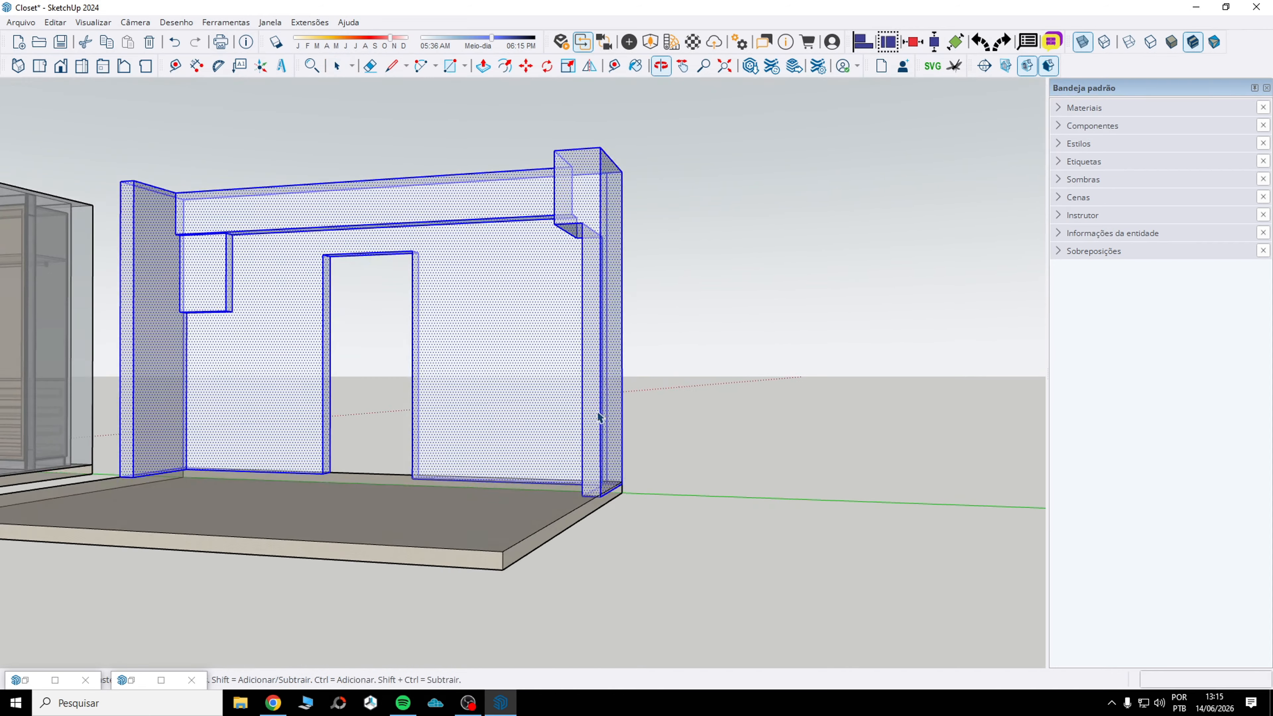
{"action": "scroll", "coordinate": [598, 509], "scroll_direction": "up", "scroll_amount": 6}
{"action": "left_click", "coordinate": [483, 66]}
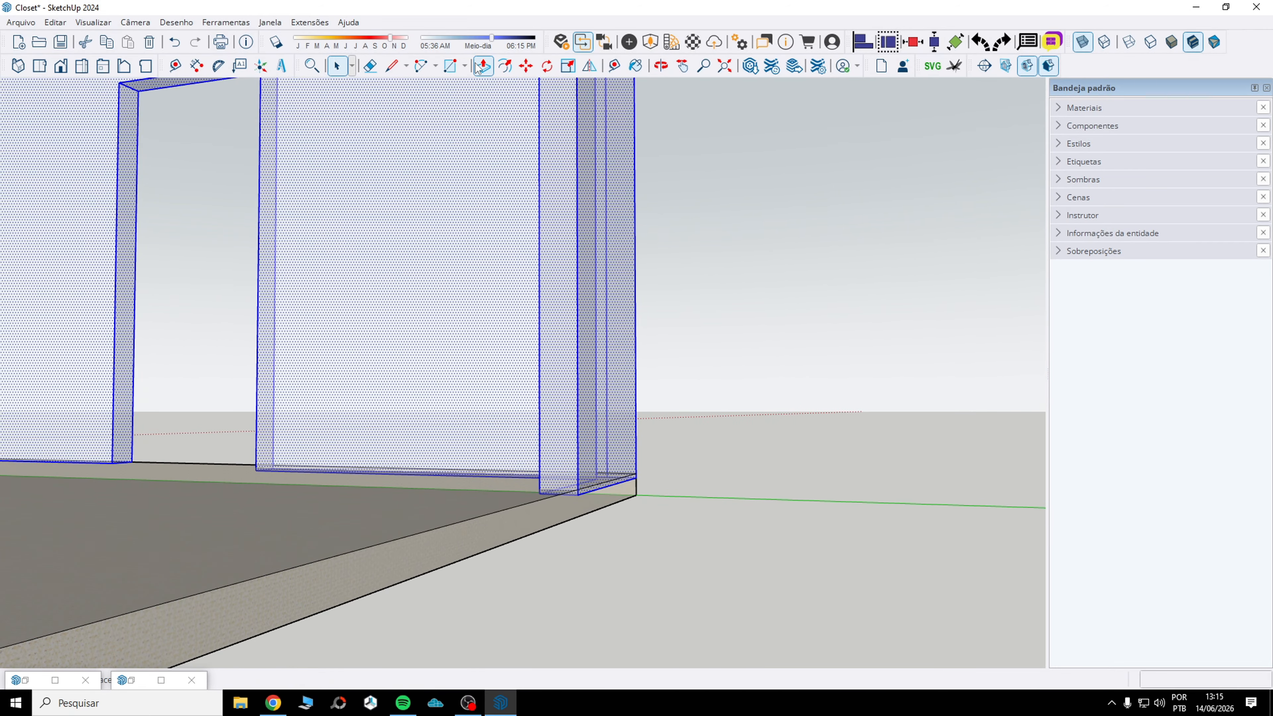
{"action": "middle_click_drag", "start_coordinate": [563, 306], "coordinate": [388, 400]}
{"action": "left_click", "coordinate": [388, 400]}
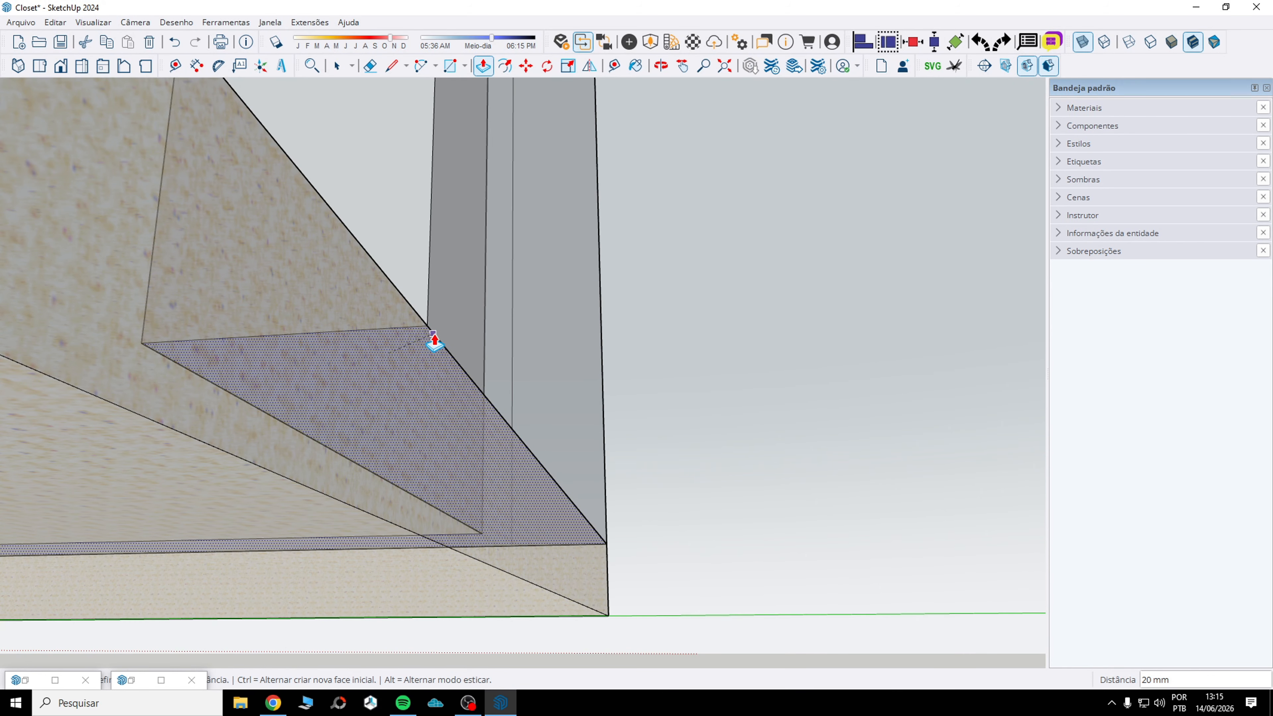
{"action": "left_click", "coordinate": [433, 335]}
{"action": "middle_click_drag", "start_coordinate": [451, 341], "coordinate": [634, 489]}
{"action": "scroll", "coordinate": [635, 489], "scroll_direction": "down", "scroll_amount": 8}
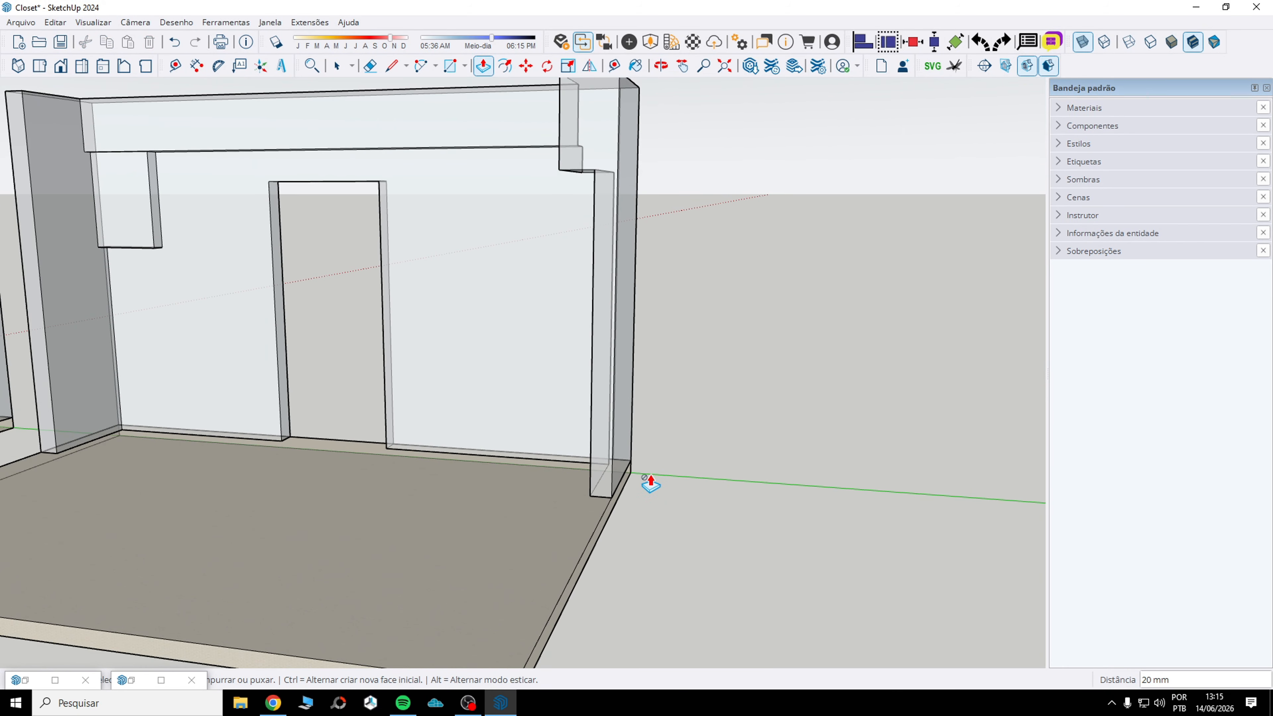
- Group all of the door wall's connected geometry again and turn off the X-ray display
{"action": "scroll", "coordinate": [650, 471], "scroll_direction": "down", "scroll_amount": 6}
{"action": "key", "text": "space"}
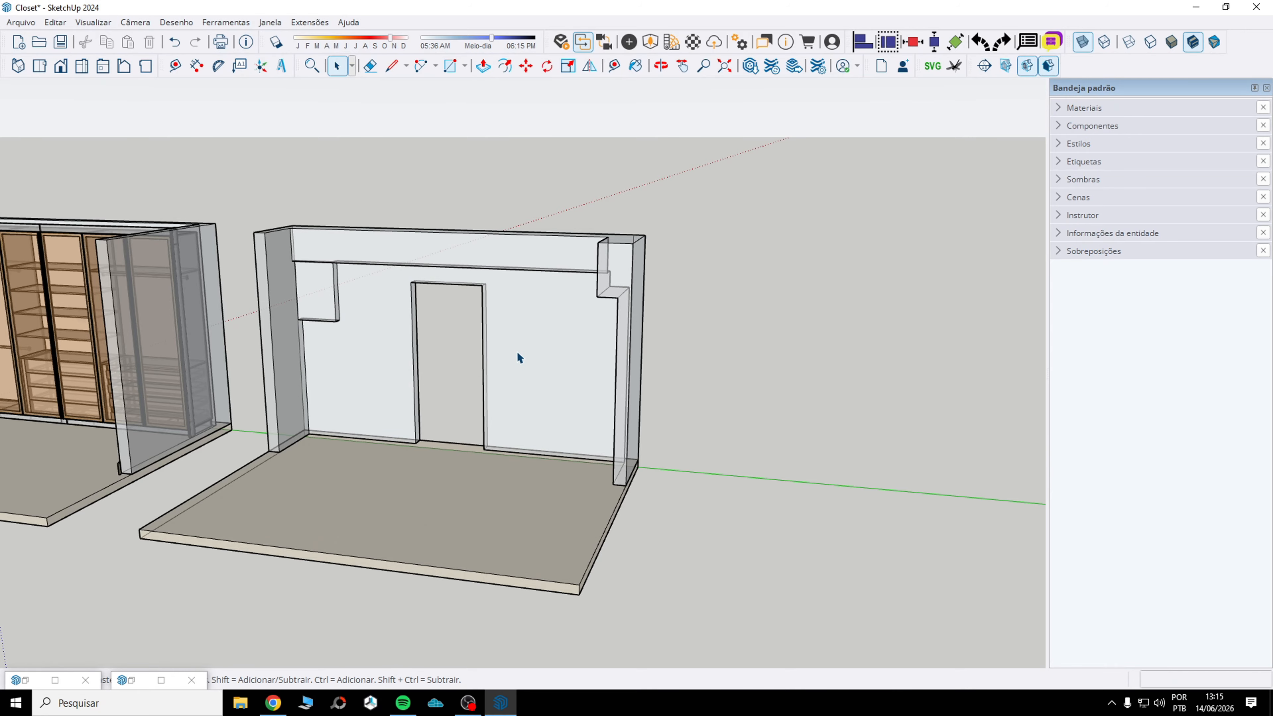
{"action": "triple_click", "coordinate": [519, 351]}
{"action": "right_click", "coordinate": [519, 351]}
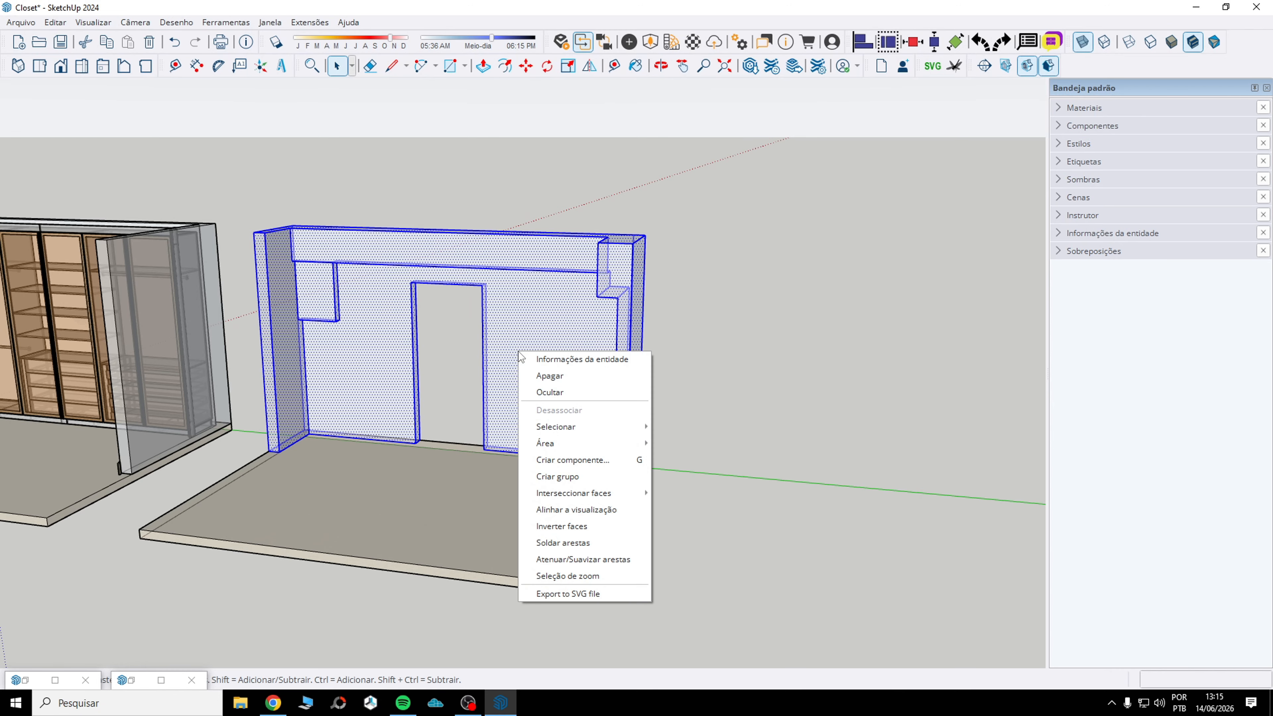
{"action": "left_click", "coordinate": [565, 476]}
{"action": "left_click", "coordinate": [694, 416]}
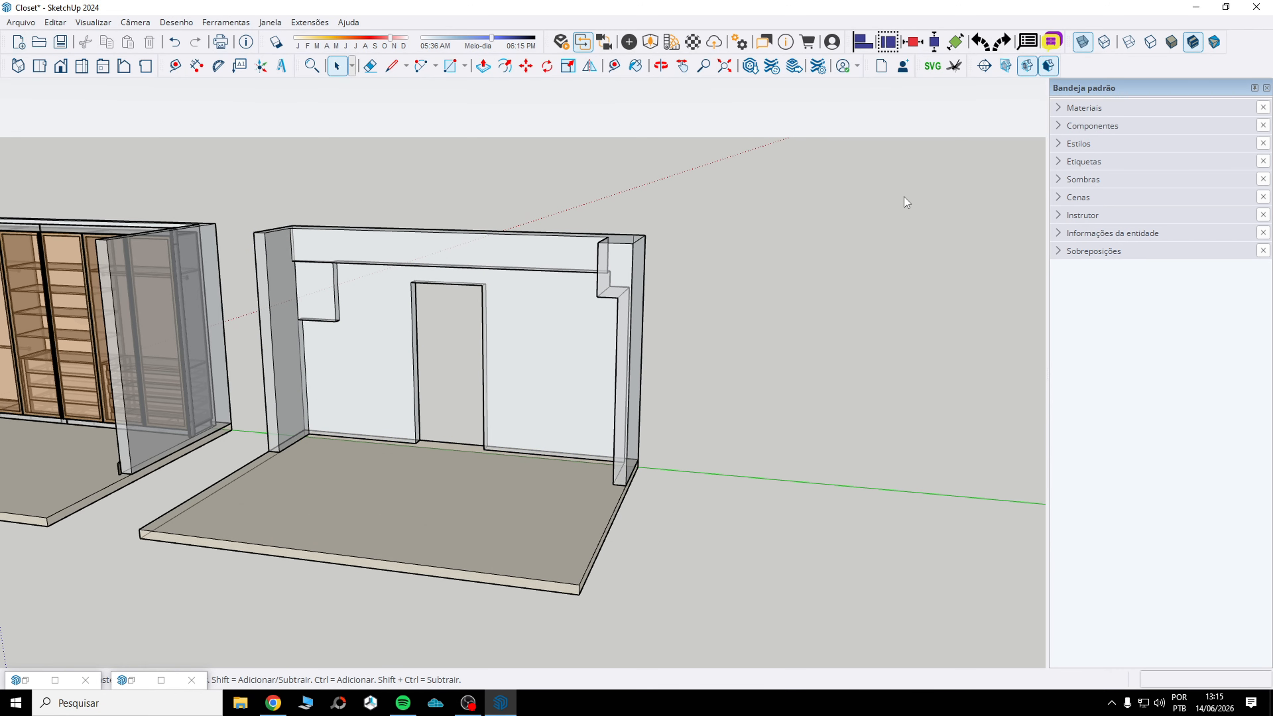
{"action": "left_click", "coordinate": [1083, 42]}
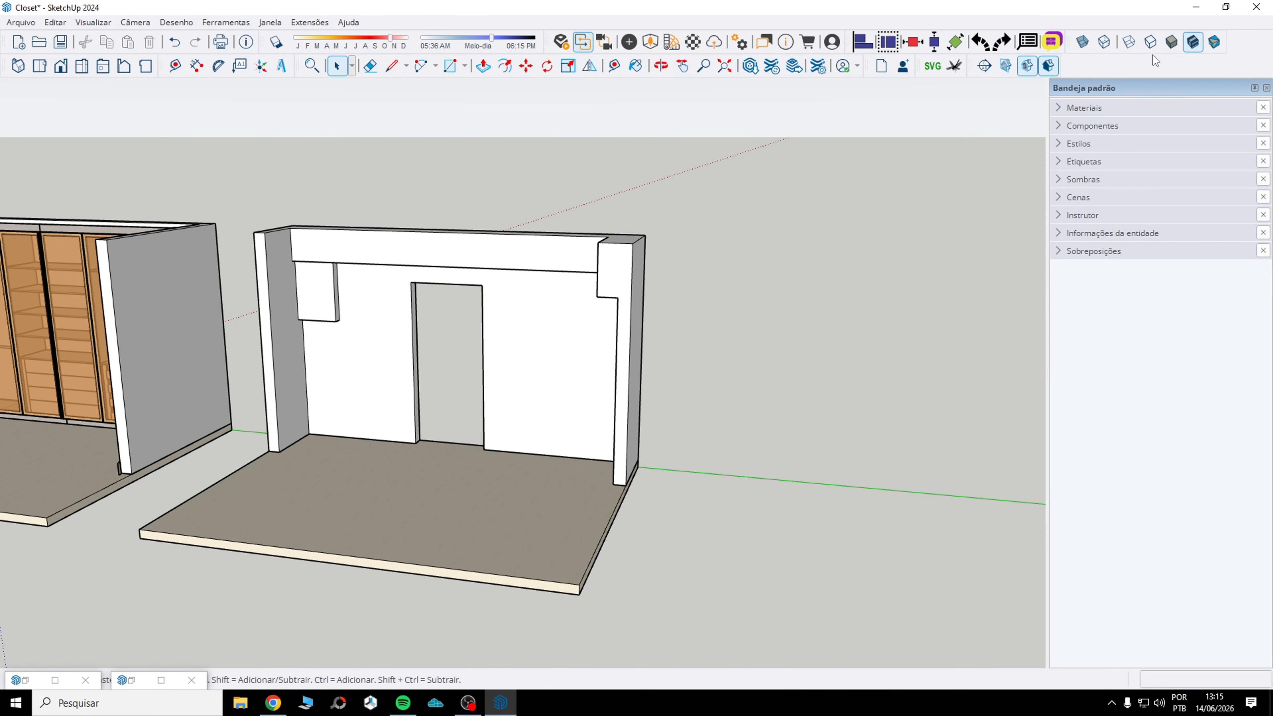
- Measure the wall widths on both sides of the door opening, from each inner corner to the nearest door edge
{"action": "scroll", "coordinate": [686, 288], "scroll_direction": "down", "scroll_amount": 5}
{"action": "middle_click_drag", "start_coordinate": [686, 289], "coordinate": [464, 289]}
{"action": "scroll", "coordinate": [492, 389], "scroll_direction": "up", "scroll_amount": 5}
{"action": "key", "text": "t"}
{"action": "scroll", "coordinate": [389, 374], "scroll_direction": "up", "scroll_amount": 5}
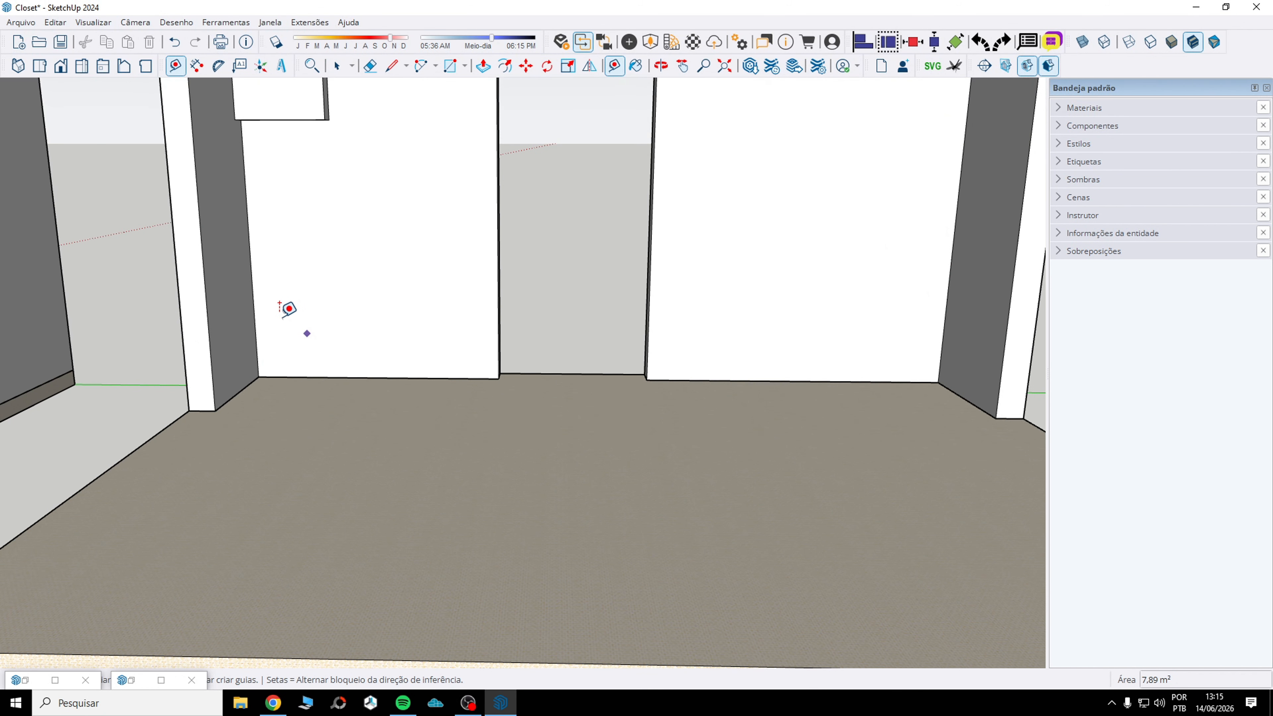
{"action": "left_click", "coordinate": [252, 299]}
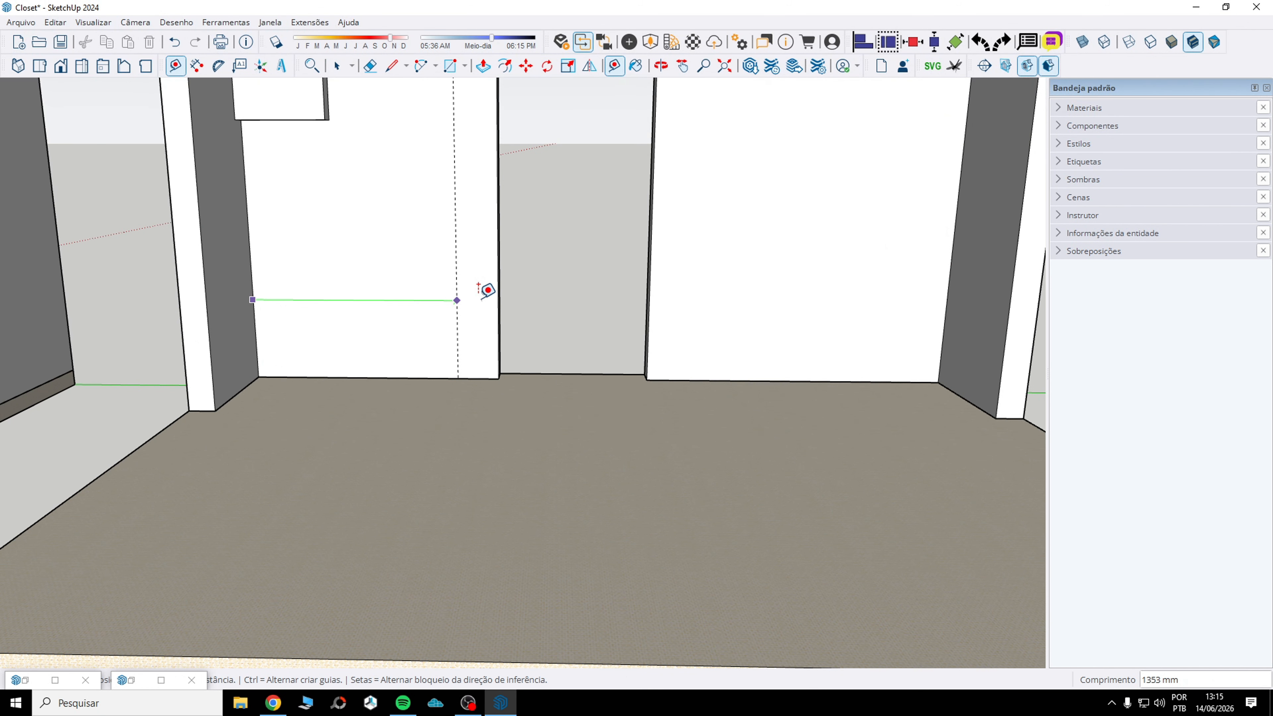
{"action": "left_click", "coordinate": [498, 299]}
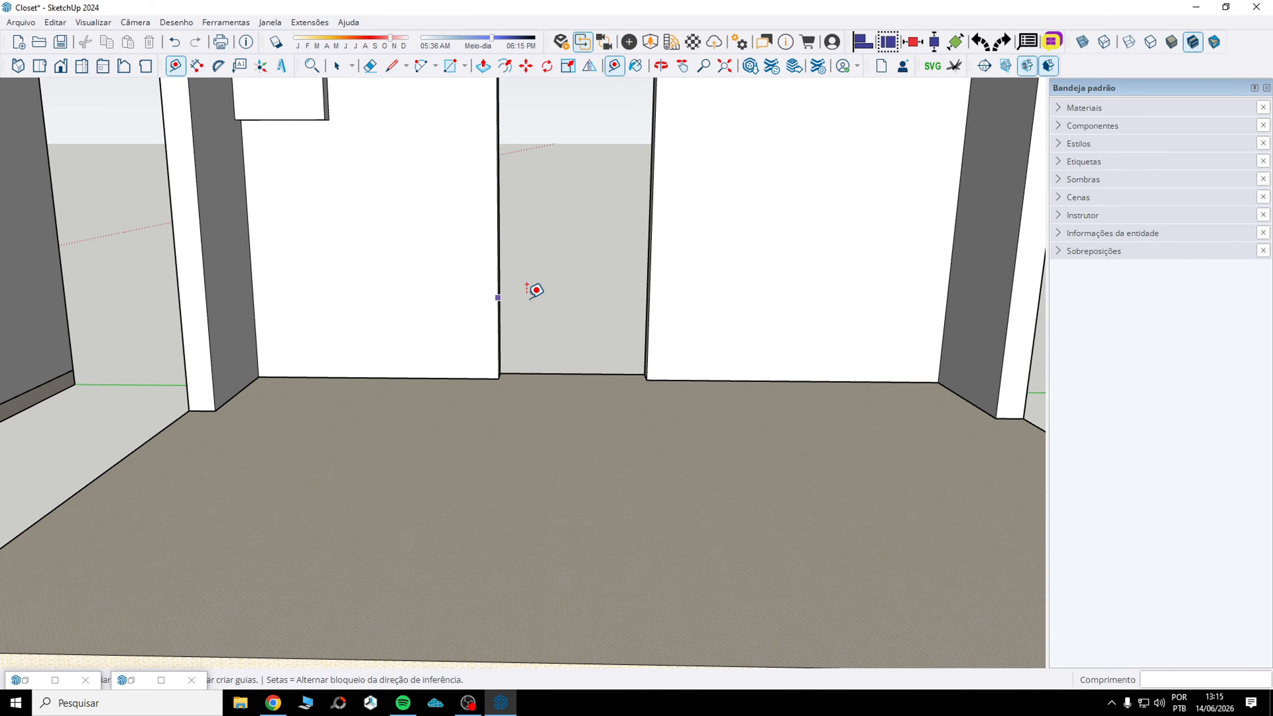
{"action": "left_click", "coordinate": [946, 304]}
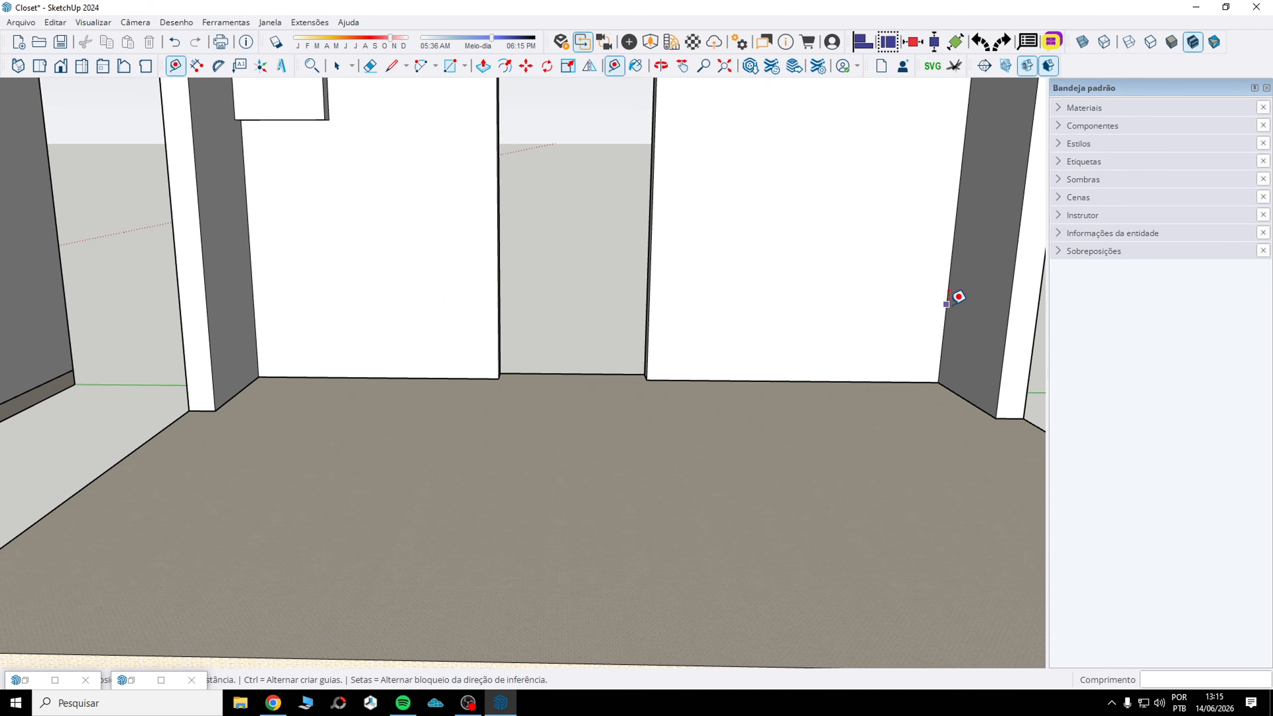
{"action": "left_click", "coordinate": [650, 302]}
- Measure the left side wall of the regrouped door wall from the floor to its top edge
{"action": "scroll", "coordinate": [649, 303], "scroll_direction": "down", "scroll_amount": 5}
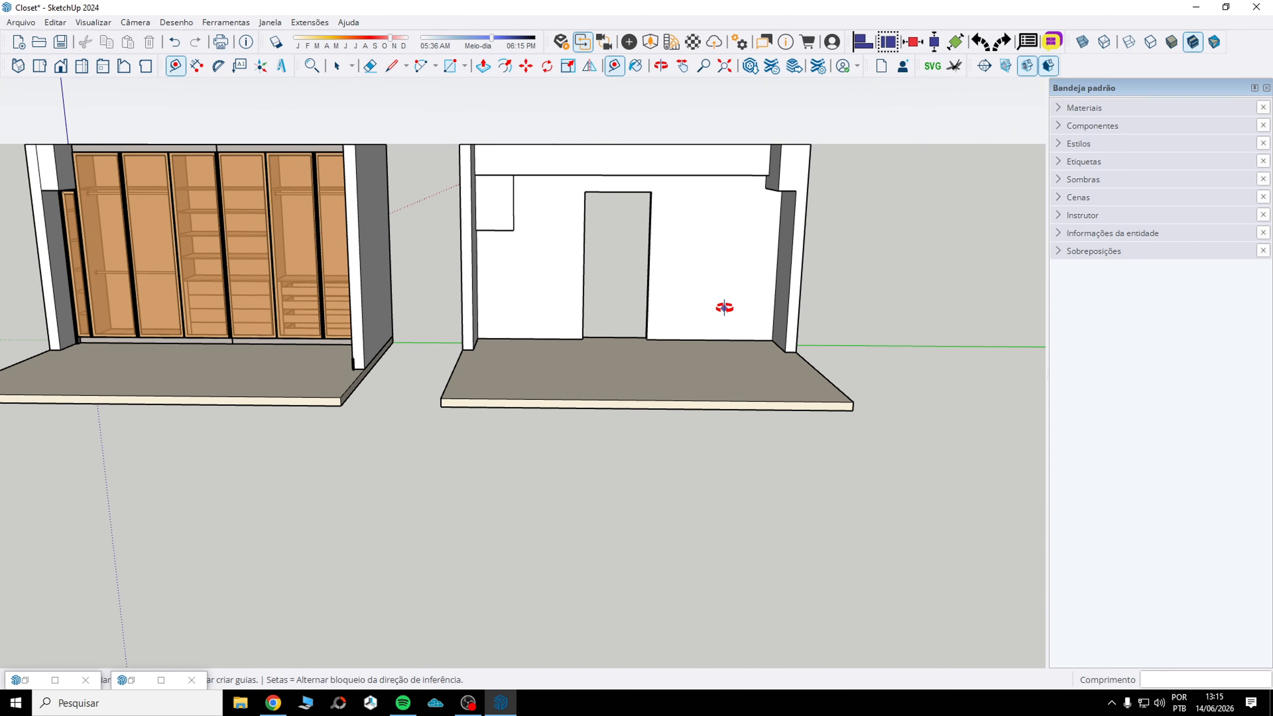
{"action": "middle_click_drag", "start_coordinate": [725, 307], "coordinate": [500, 321]}
{"action": "left_click", "coordinate": [491, 333]}
{"action": "scroll", "coordinate": [487, 146], "scroll_direction": "up", "scroll_amount": 3}
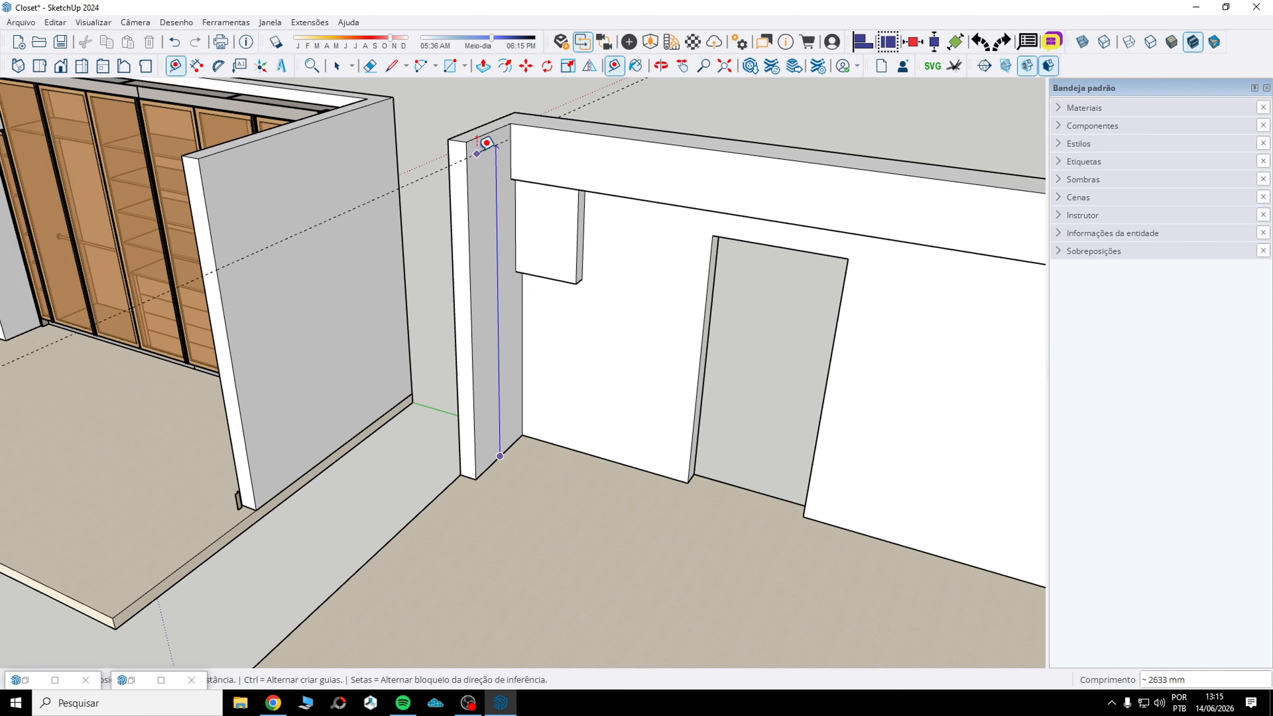
{"action": "left_click", "coordinate": [487, 132]}
- Measure the height of the side wall beside the wardrobe, from its base to its top edge
{"action": "scroll", "coordinate": [257, 492], "scroll_direction": "up", "scroll_amount": 3}
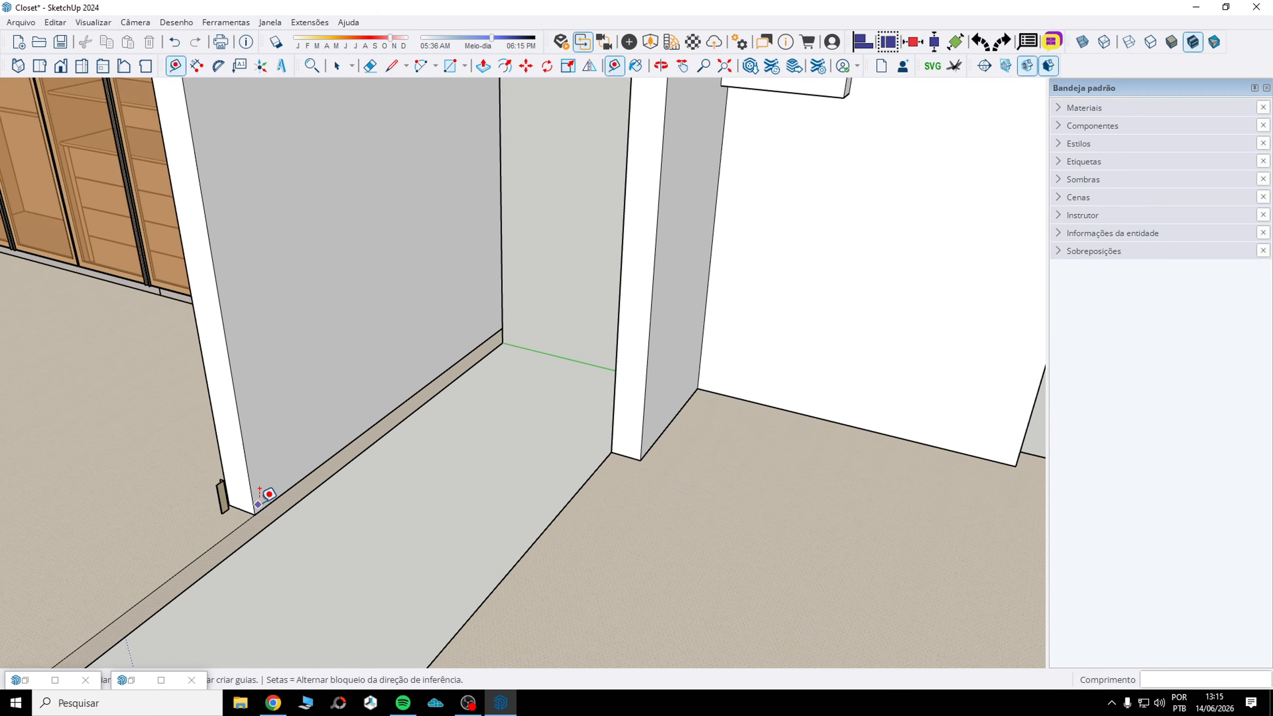
{"action": "left_click", "coordinate": [274, 497]}
{"action": "scroll", "coordinate": [278, 491], "scroll_direction": "down", "scroll_amount": 8}
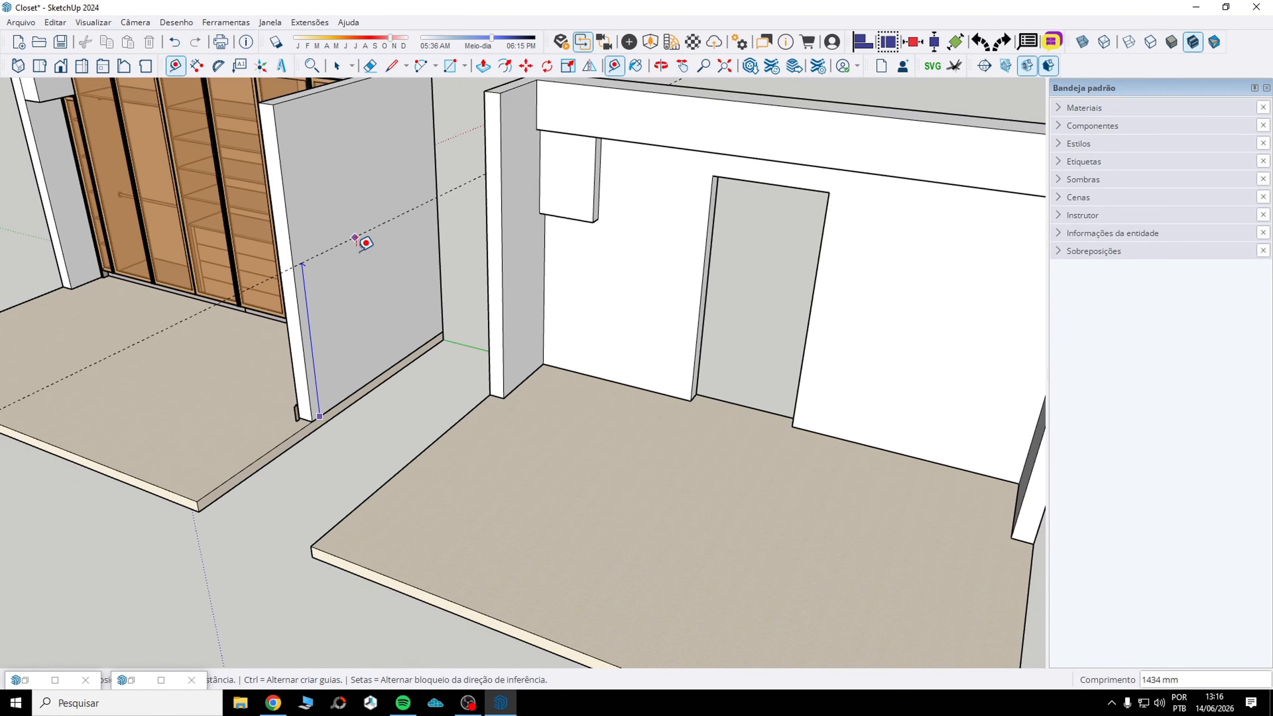
{"action": "scroll", "coordinate": [341, 154], "scroll_direction": "up", "scroll_amount": 2}
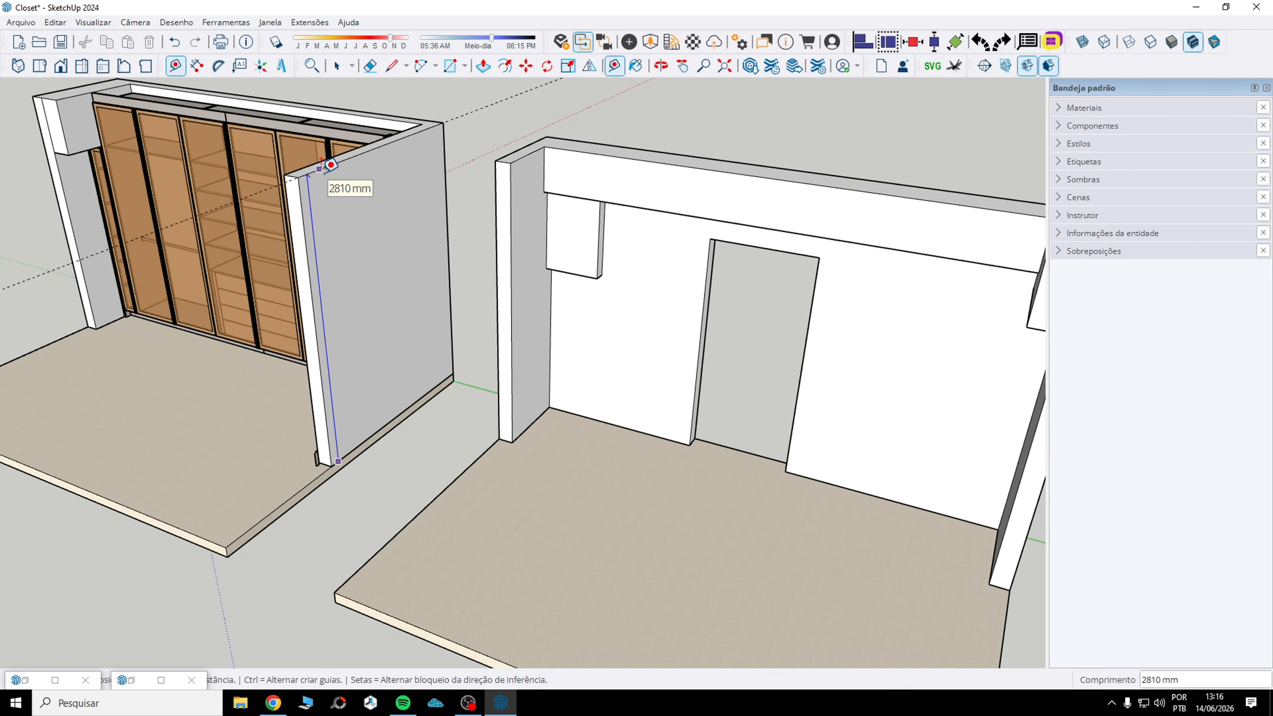
{"action": "left_click", "coordinate": [331, 165]}
- Measure the height of the beam above the door, from its top edge to its lower edge
{"action": "scroll", "coordinate": [321, 200], "scroll_direction": "down", "scroll_amount": 2}
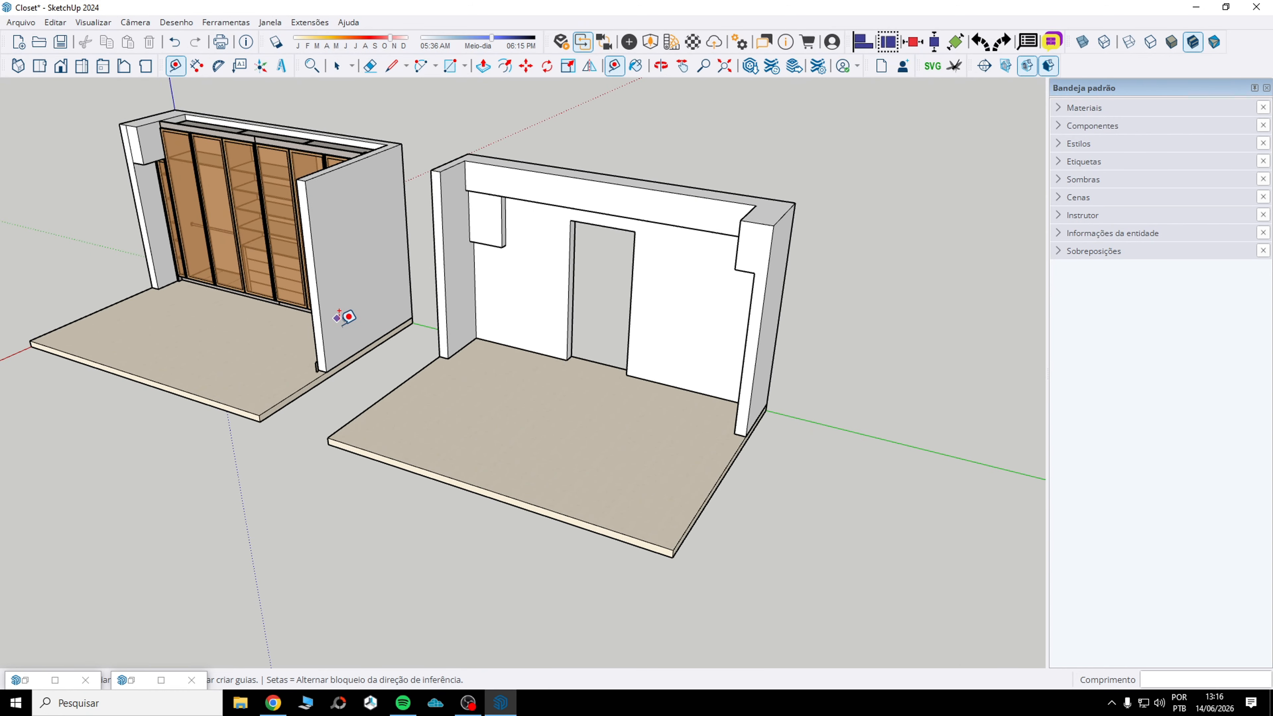
{"action": "middle_click_drag", "start_coordinate": [339, 312], "coordinate": [563, 324]}
{"action": "scroll", "coordinate": [622, 200], "scroll_direction": "up", "scroll_amount": 4}
{"action": "middle_click_drag", "start_coordinate": [767, 206], "coordinate": [506, 105]}
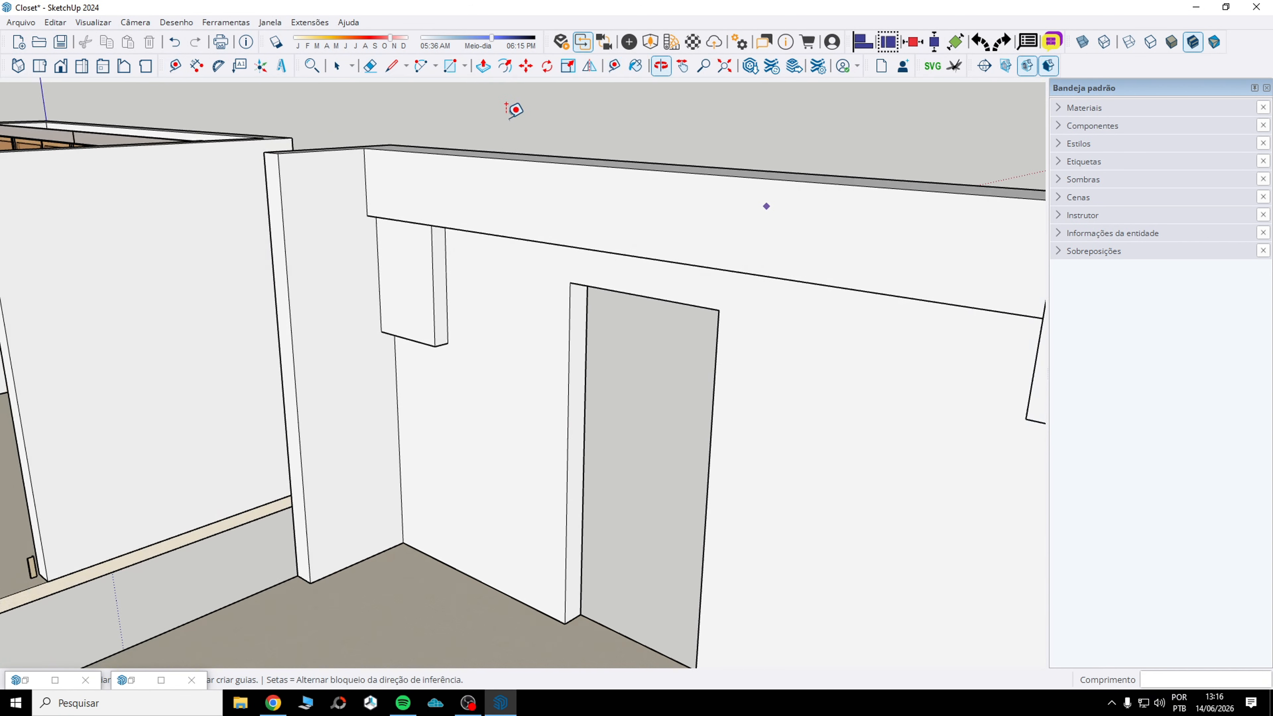
{"action": "scroll", "coordinate": [512, 121], "scroll_direction": "up", "scroll_amount": 3}
{"action": "left_click", "coordinate": [481, 175]}
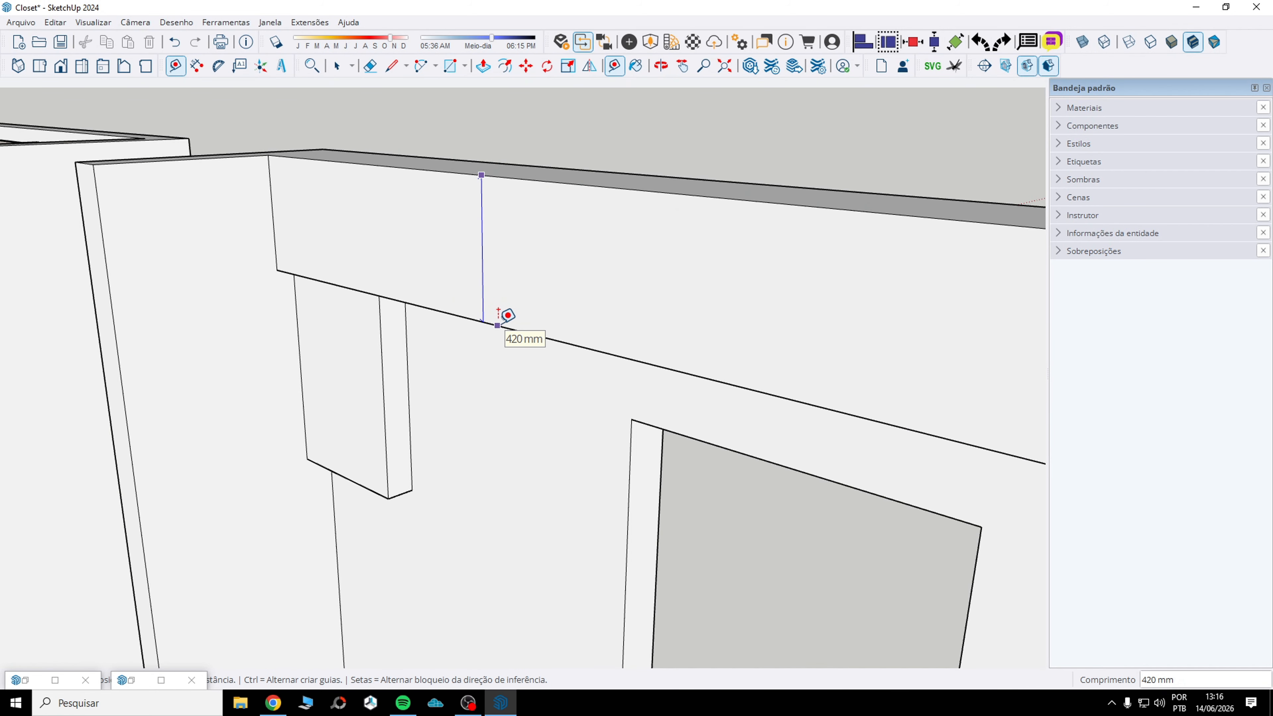
{"action": "scroll", "coordinate": [431, 291], "scroll_direction": "down", "scroll_amount": 2}
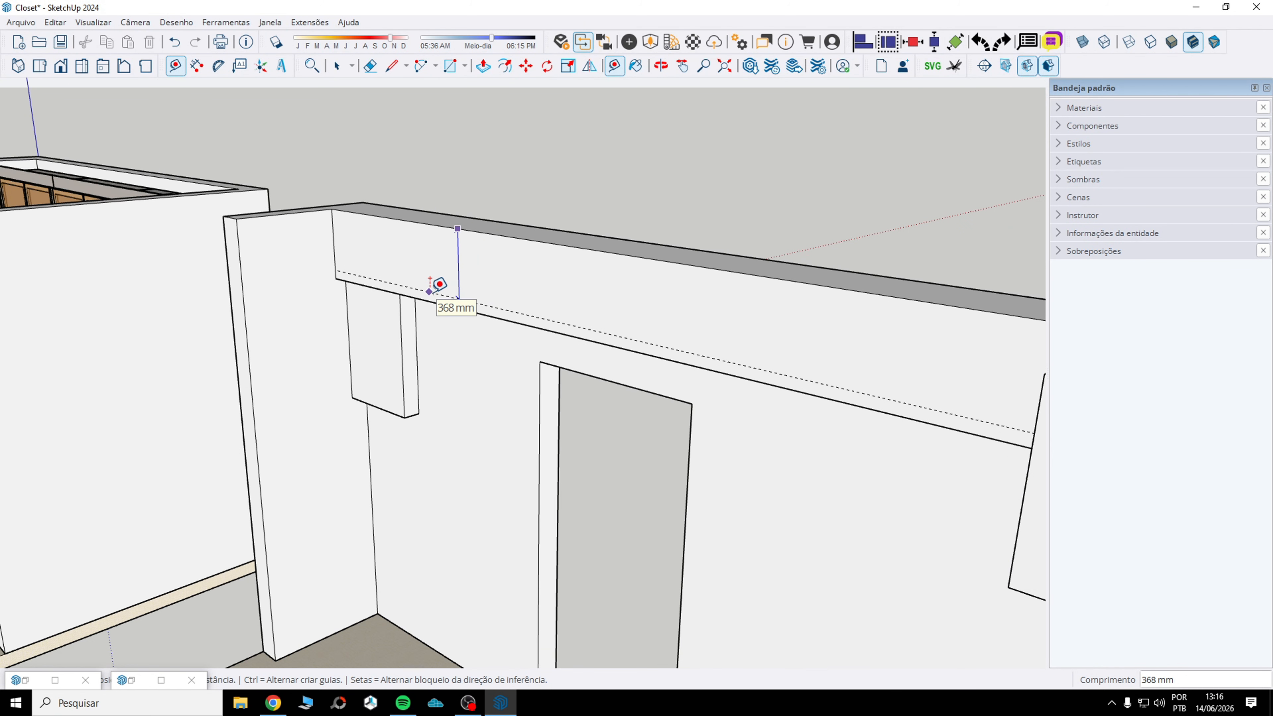
{"action": "middle_click_drag", "start_coordinate": [525, 314], "coordinate": [460, 214]}
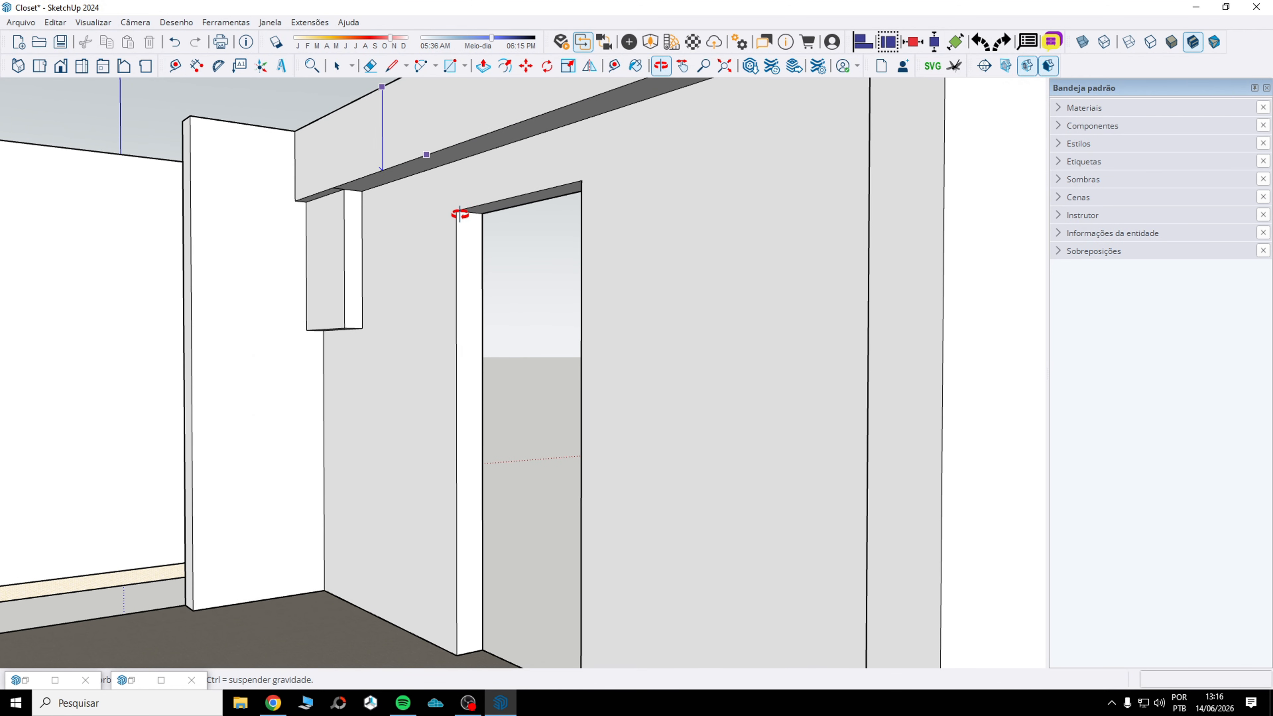
{"action": "scroll", "coordinate": [369, 173], "scroll_direction": "up", "scroll_amount": 3}
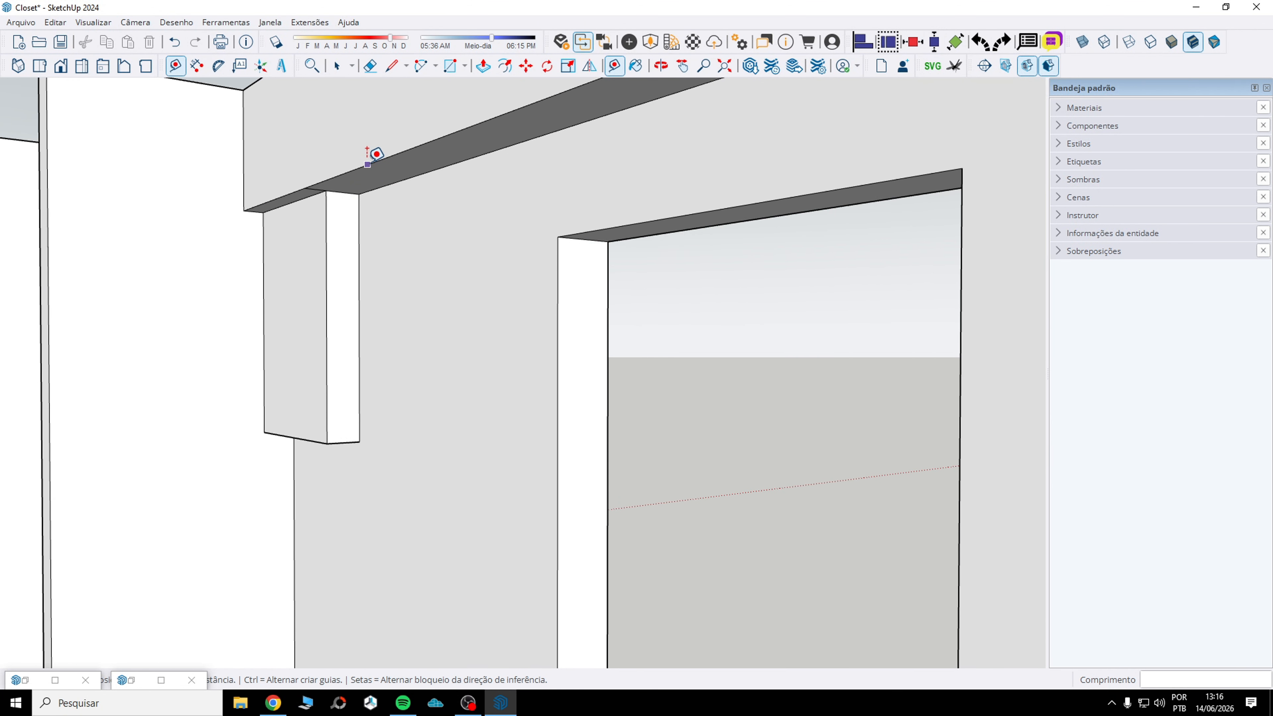
- Measure the height of the wall box beneath the beam, from the beam's underside to the box's lower edge
{"action": "scroll", "coordinate": [406, 171], "scroll_direction": "down", "scroll_amount": 10}
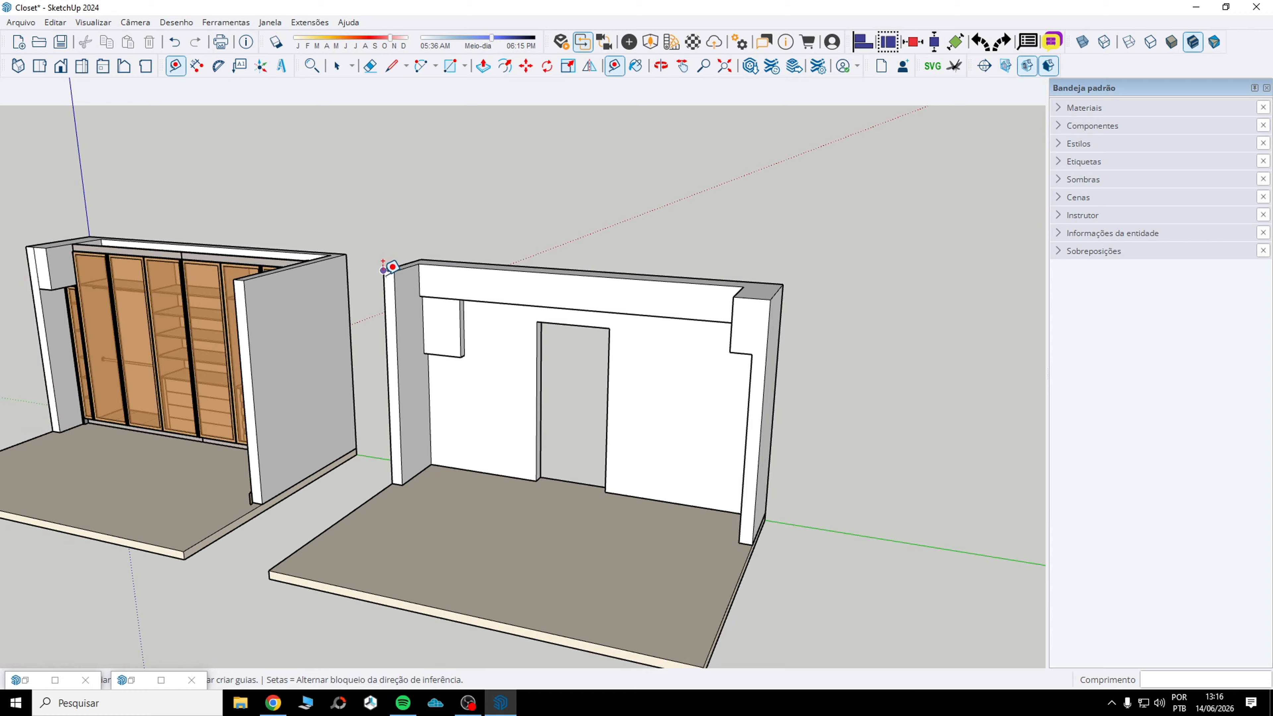
{"action": "scroll", "coordinate": [659, 298], "scroll_direction": "down", "scroll_amount": 3}
{"action": "middle_click_drag", "start_coordinate": [659, 299], "coordinate": [492, 307]}
{"action": "scroll", "coordinate": [466, 303], "scroll_direction": "up", "scroll_amount": 4}
{"action": "scroll", "coordinate": [451, 284], "scroll_direction": "up", "scroll_amount": 6}
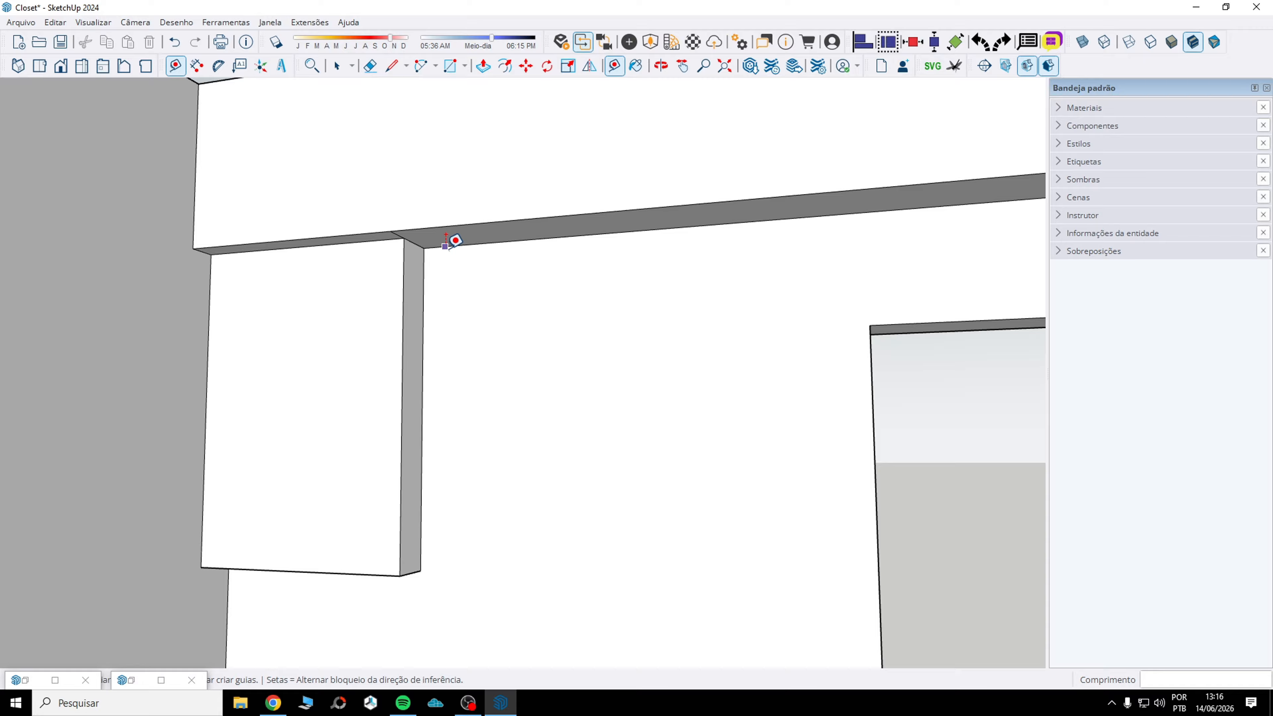
{"action": "left_click", "coordinate": [445, 246]}
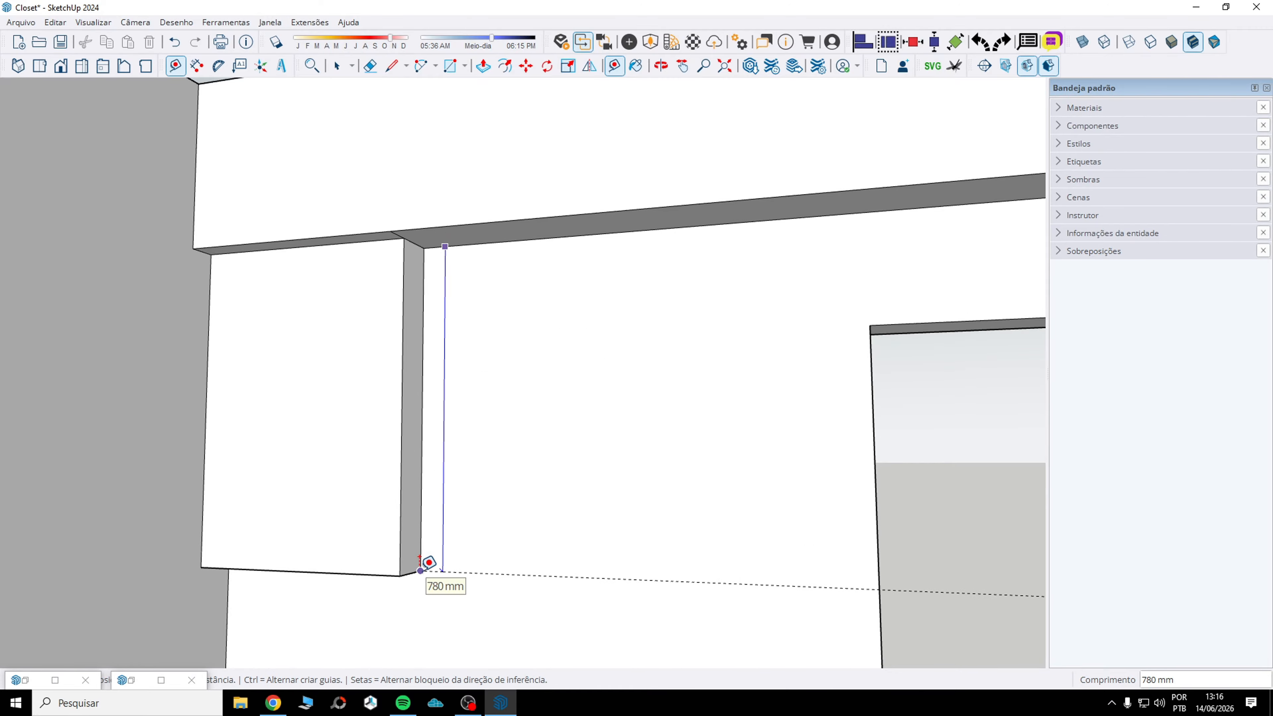
{"action": "middle_click_drag", "start_coordinate": [460, 554], "coordinate": [466, 508]}
{"action": "key", "text": "Escape"}
- Measure the width of the wall box from the left side wall to its outer edge
{"action": "left_click", "coordinate": [318, 528]}
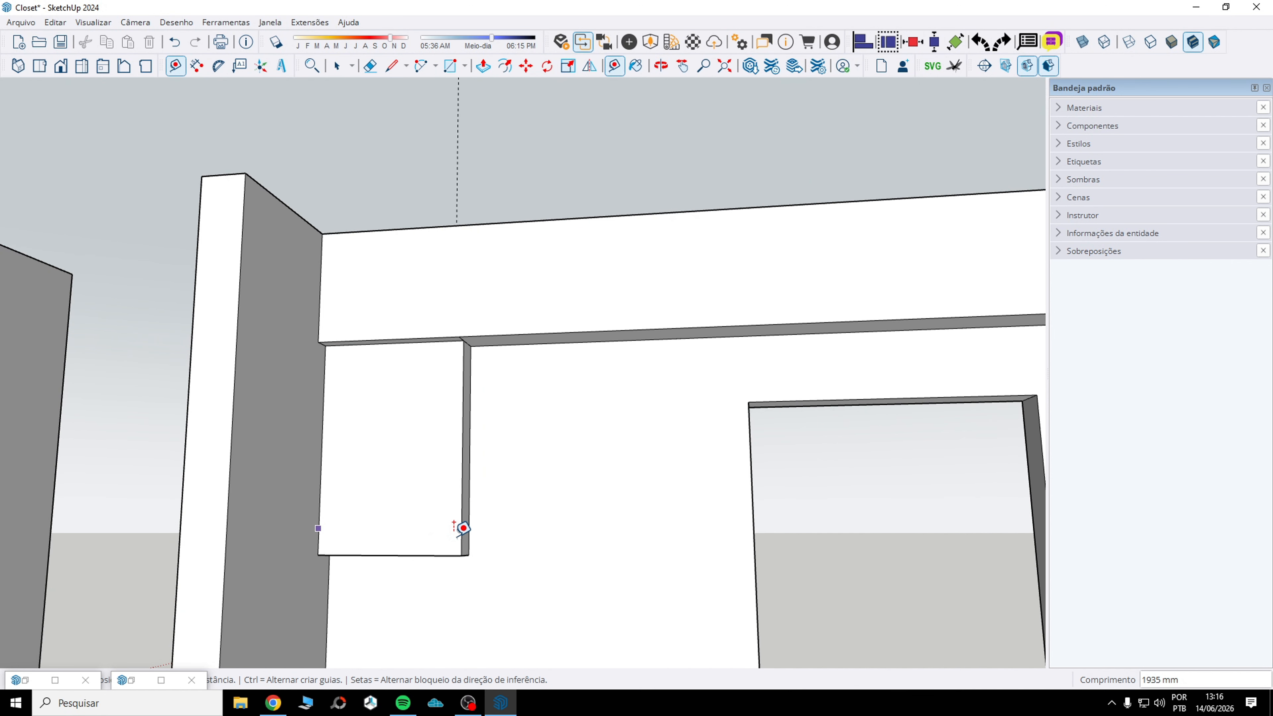
{"action": "left_click", "coordinate": [463, 528]}
{"action": "scroll", "coordinate": [463, 525], "scroll_direction": "down", "scroll_amount": 5}
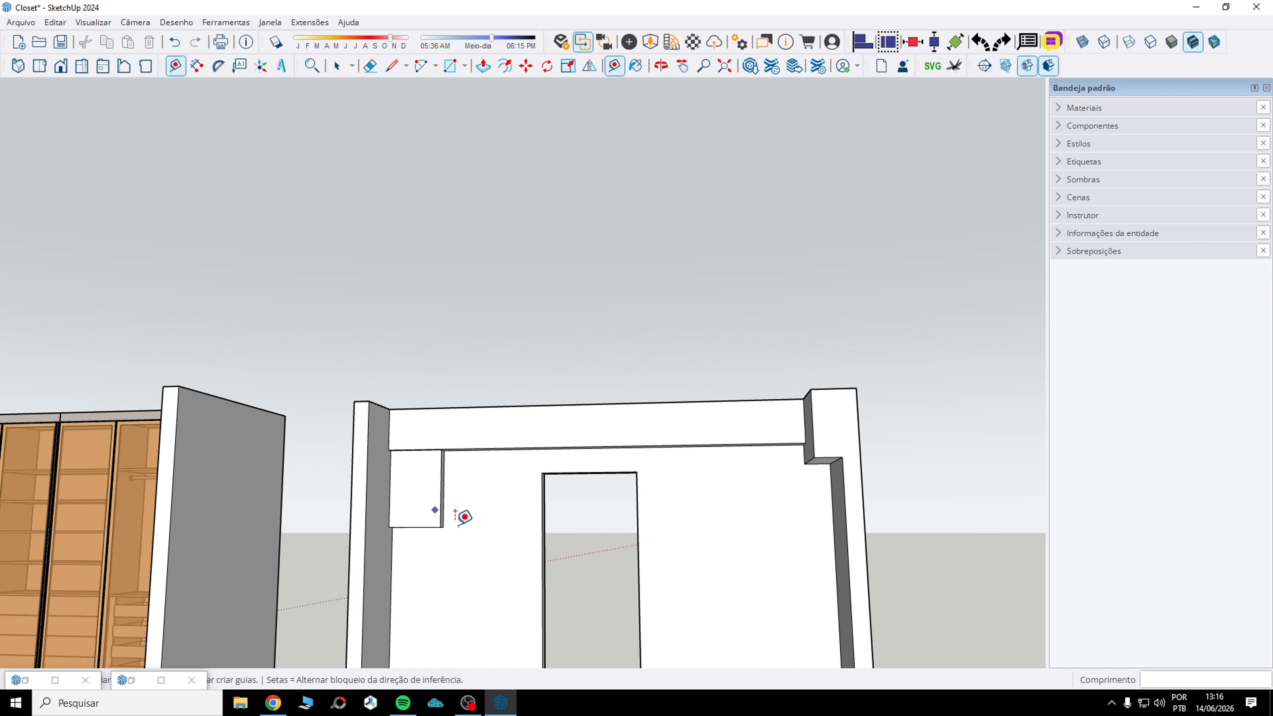
{"action": "scroll", "coordinate": [463, 516], "scroll_direction": "down", "scroll_amount": 5}
{"action": "middle_click_drag", "start_coordinate": [500, 378], "coordinate": [432, 364]}
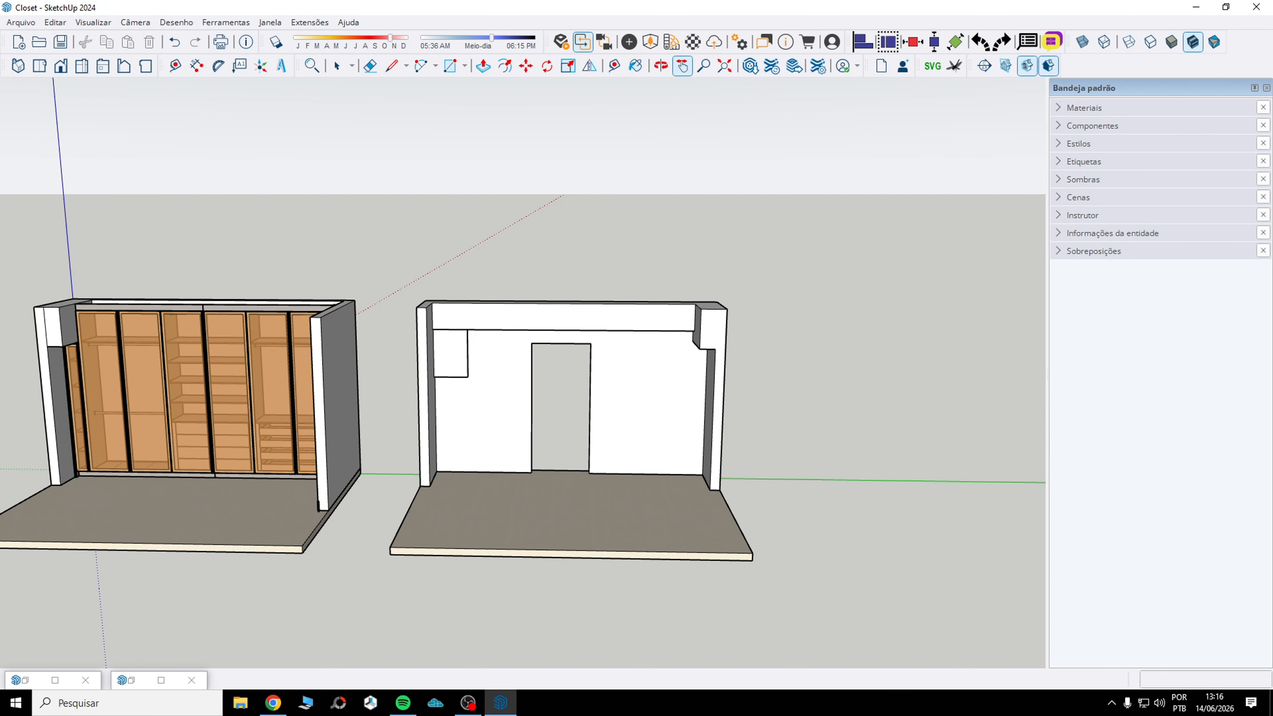
{"action": "scroll", "coordinate": [416, 617], "scroll_direction": "up", "scroll_amount": 4}
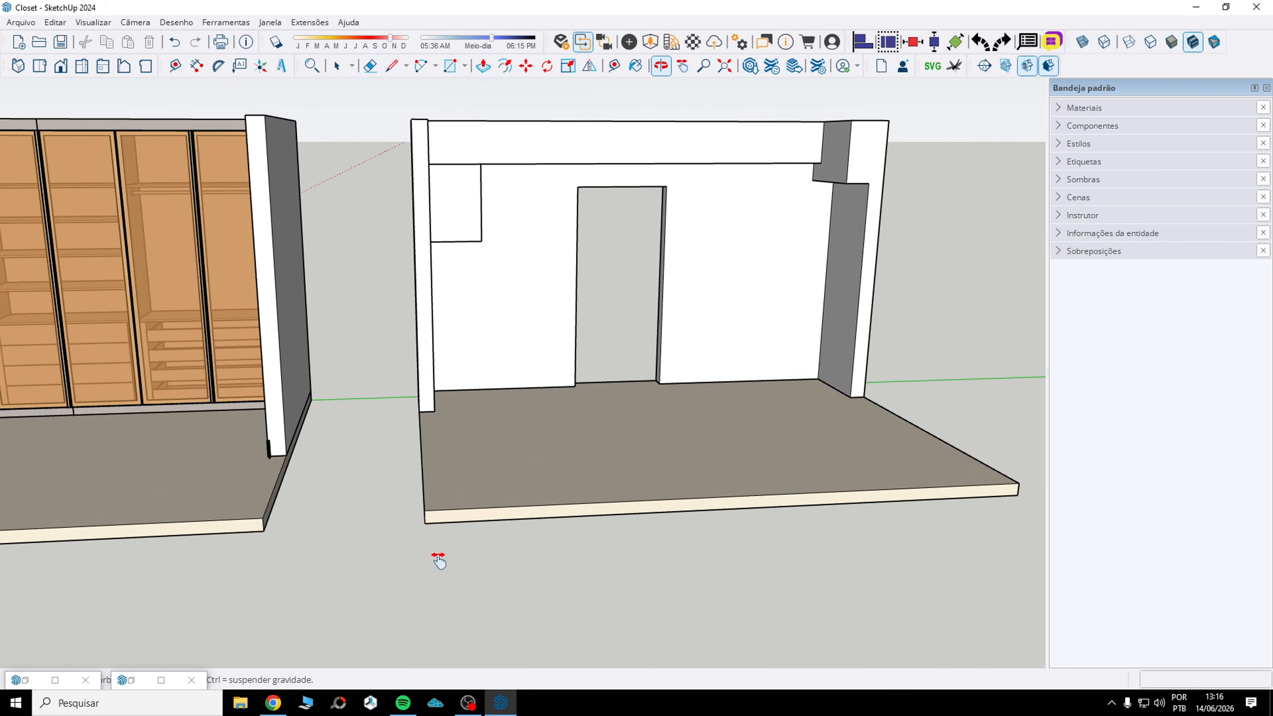
{"action": "scroll", "coordinate": [401, 270], "scroll_direction": "down", "scroll_amount": 5}
{"action": "middle_click_drag", "start_coordinate": [455, 401], "coordinate": [867, 284]}
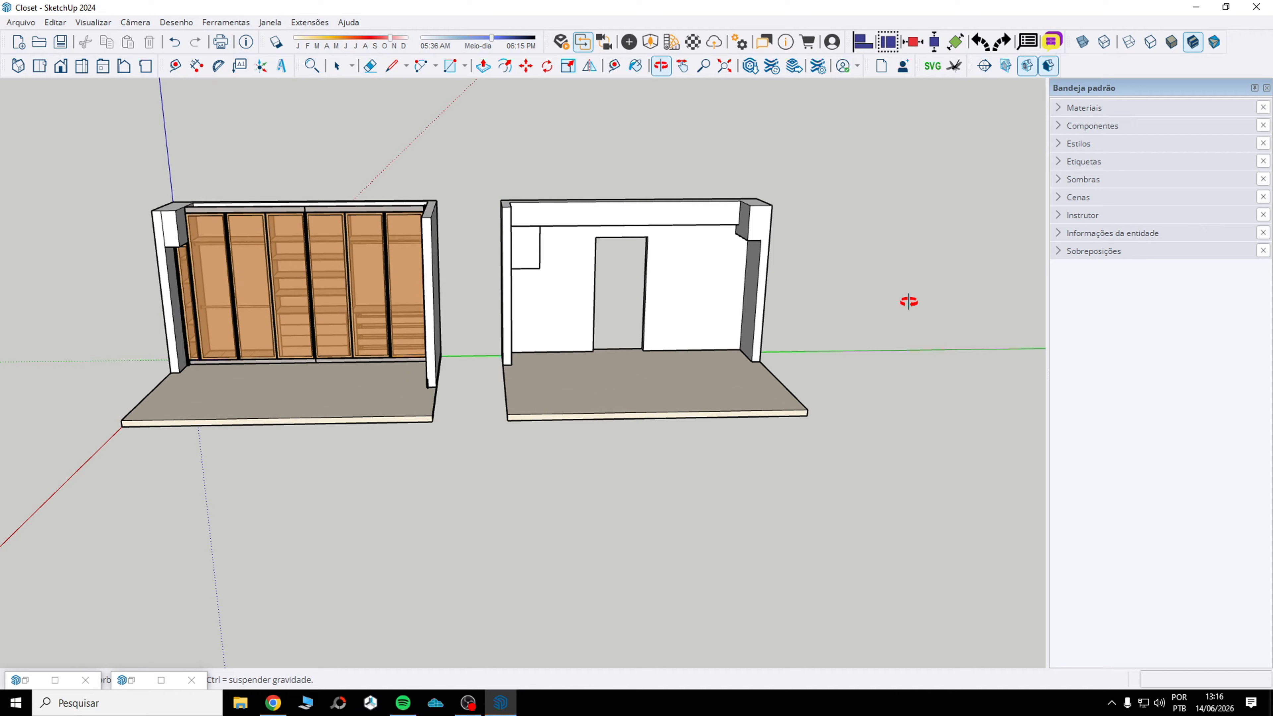
{"action": "scroll", "coordinate": [679, 279], "scroll_direction": "up", "scroll_amount": 2}
{"action": "middle_click_drag", "start_coordinate": [335, 337], "coordinate": [407, 315]}
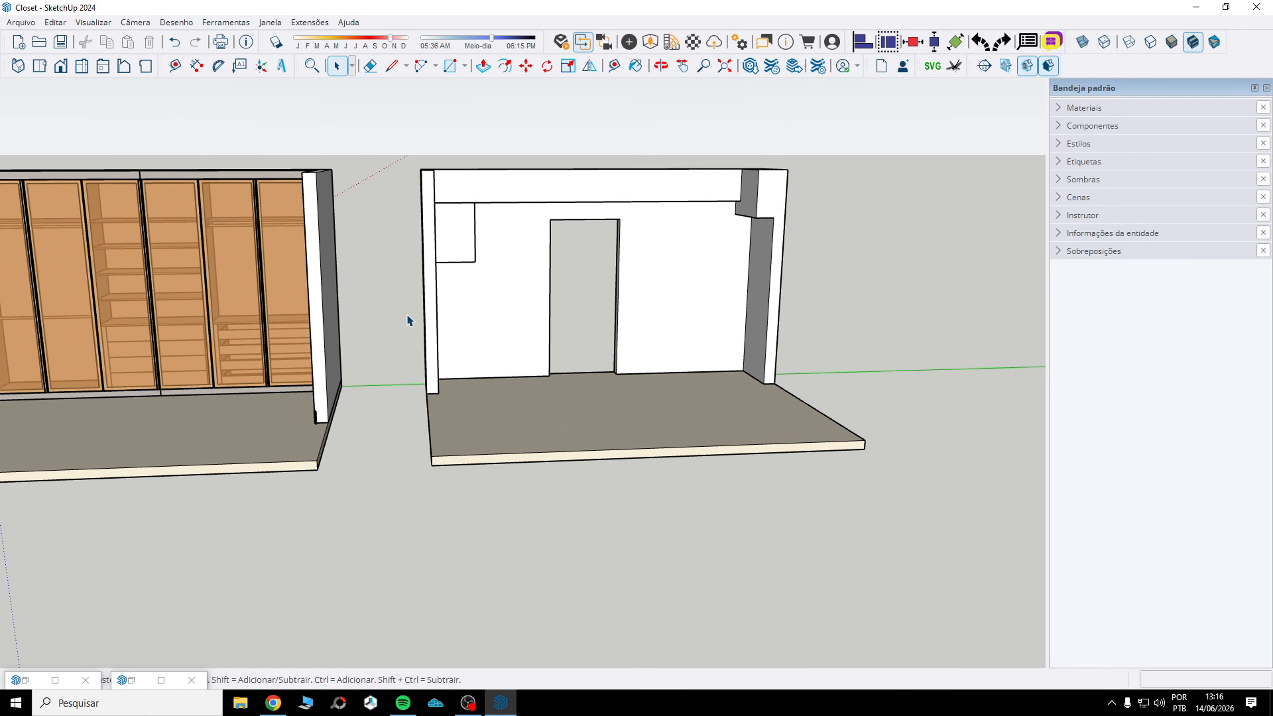
- Hide the Parede 01 and Piso tags
{"action": "left_click", "coordinate": [1056, 129]}
{"action": "left_click", "coordinate": [1056, 128]}
{"action": "left_click", "coordinate": [1059, 161]}
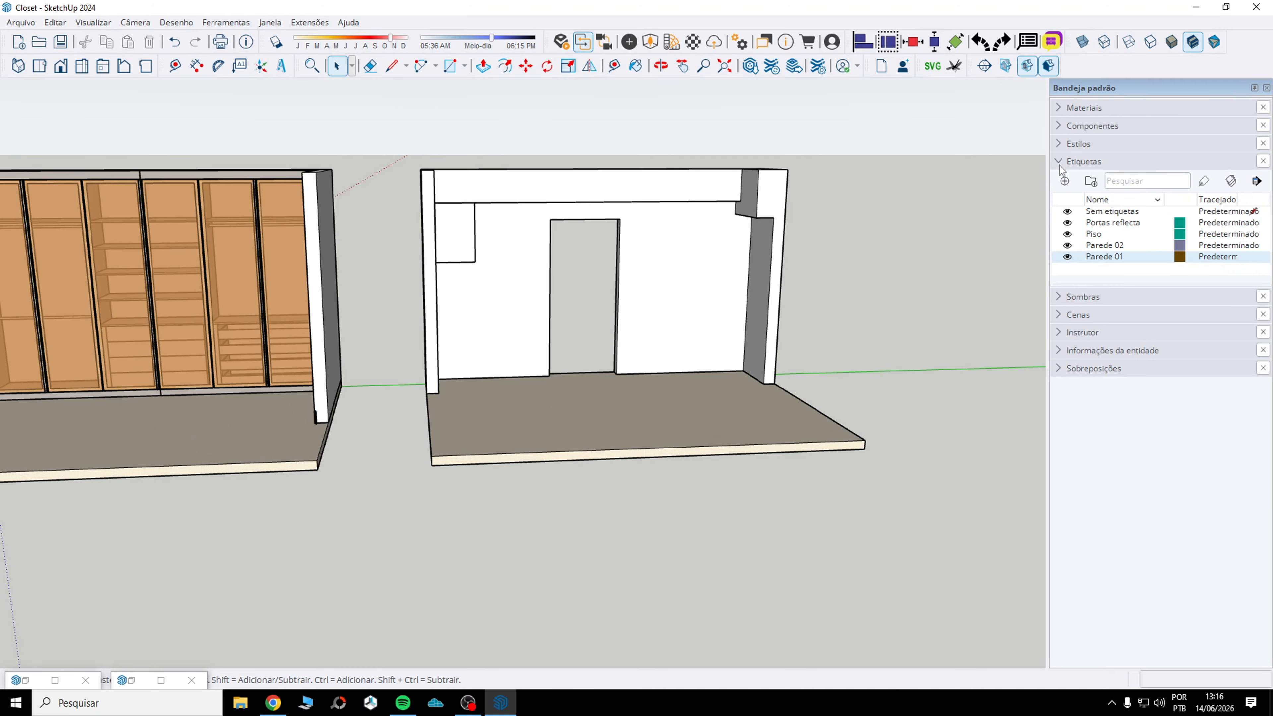
{"action": "left_click", "coordinate": [1067, 257]}
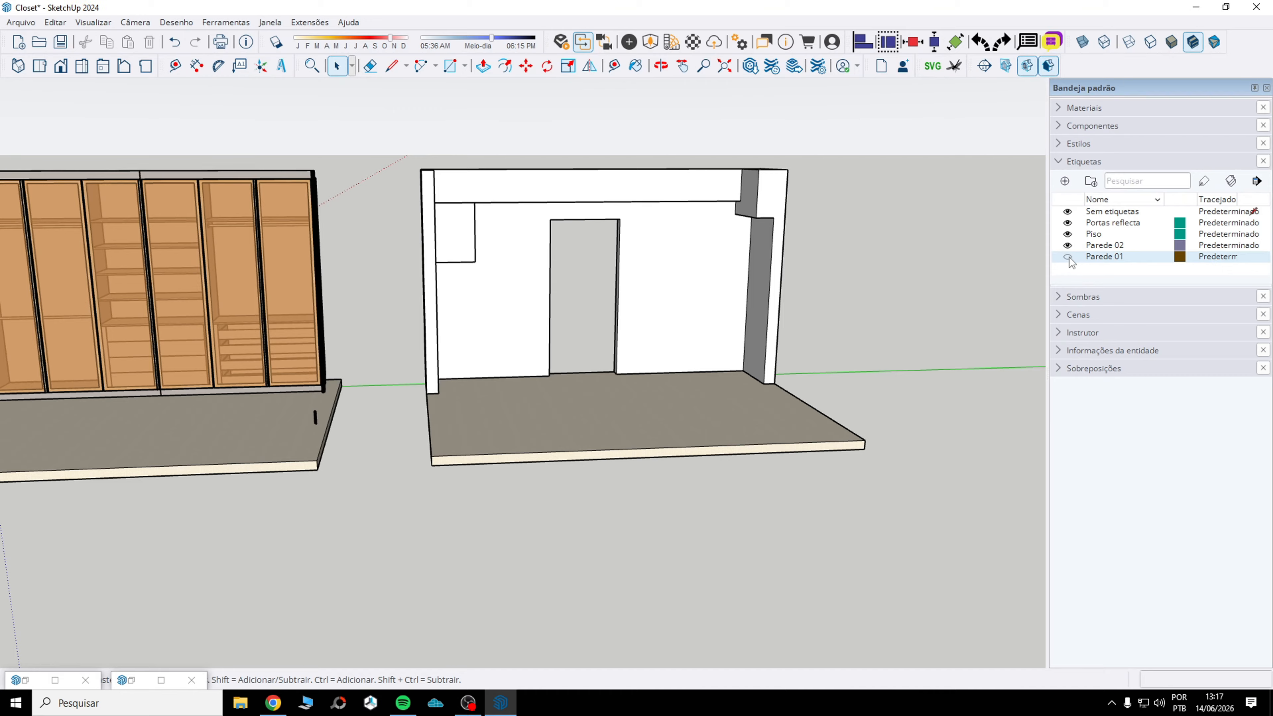
{"action": "left_click", "coordinate": [1067, 234]}
- Copy the plinth frame from under the wardrobe into the corner between the door wall and its side wall nearest the wardrobe
{"action": "scroll", "coordinate": [833, 261], "scroll_direction": "down", "scroll_amount": 3}
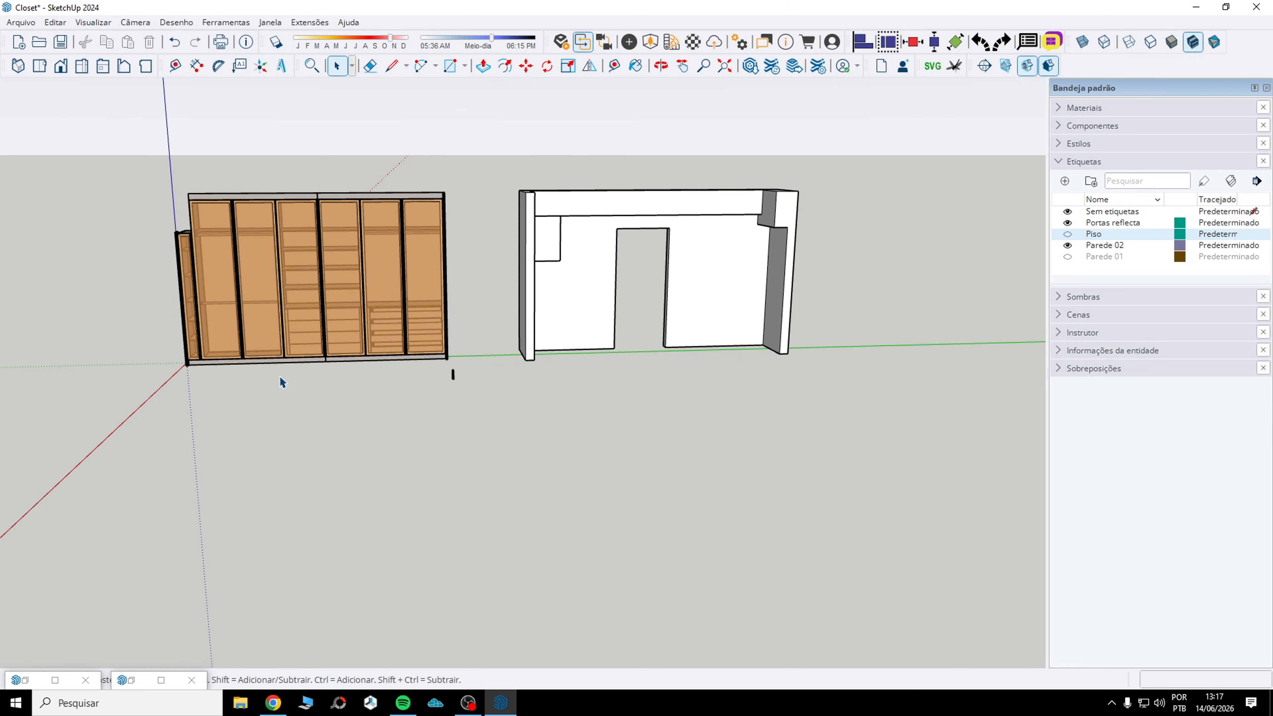
{"action": "middle_click_drag", "start_coordinate": [832, 261], "coordinate": [179, 298]}
{"action": "scroll", "coordinate": [279, 290], "scroll_direction": "up", "scroll_amount": 3}
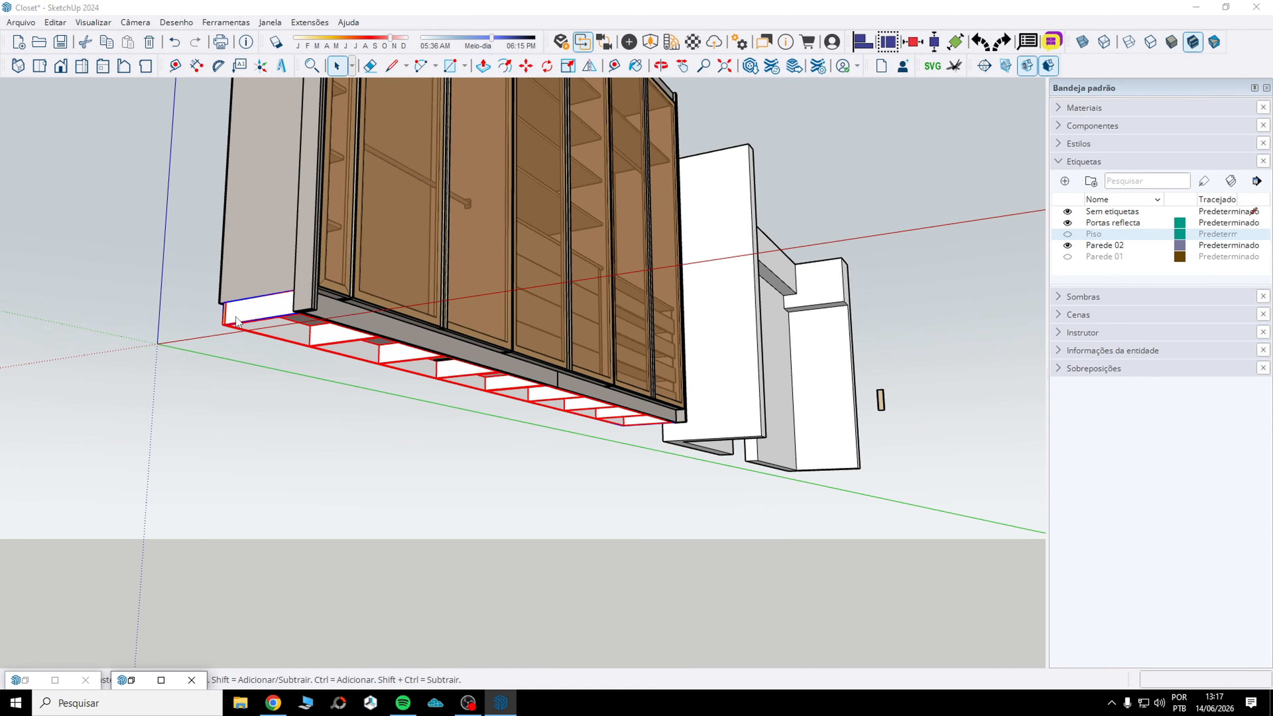
{"action": "key", "text": "m"}
{"action": "scroll", "coordinate": [226, 311], "scroll_direction": "up", "scroll_amount": 5}
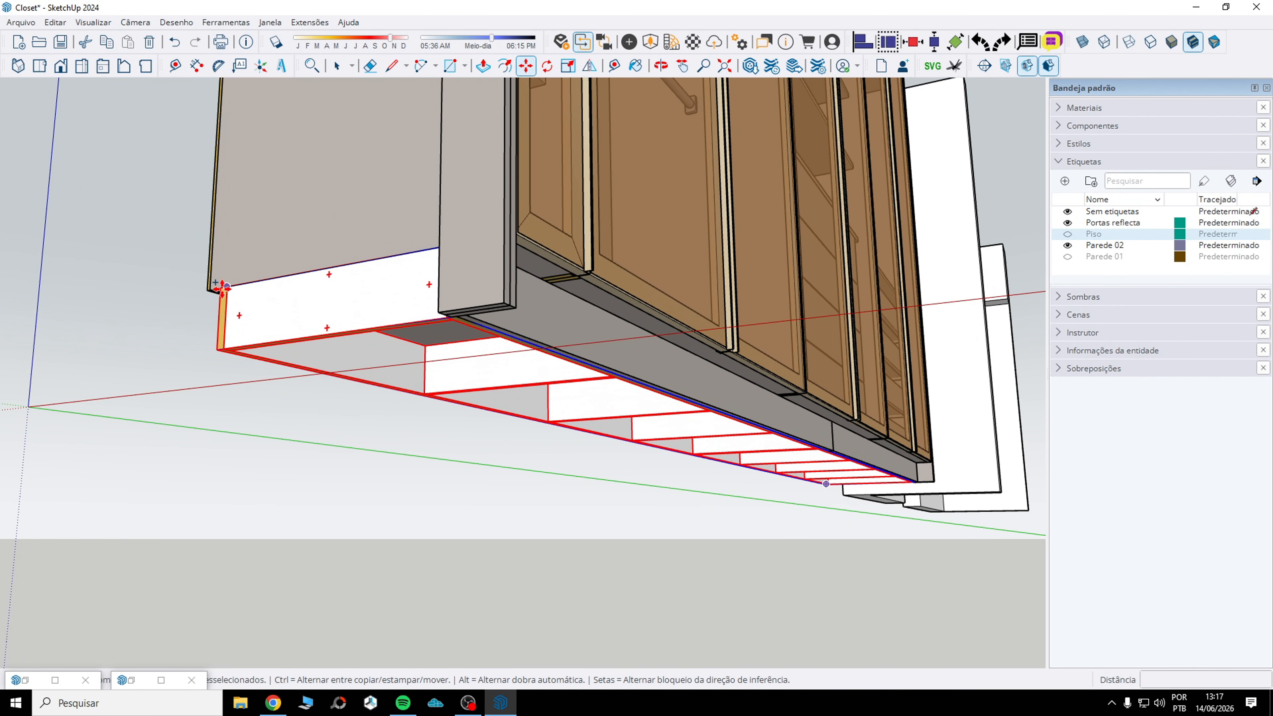
{"action": "left_click", "coordinate": [221, 289]}
{"action": "scroll", "coordinate": [108, 313], "scroll_direction": "down", "scroll_amount": 4}
{"action": "middle_click_drag", "start_coordinate": [469, 307], "coordinate": [631, 520]}
{"action": "scroll", "coordinate": [642, 438], "scroll_direction": "down", "scroll_amount": 3}
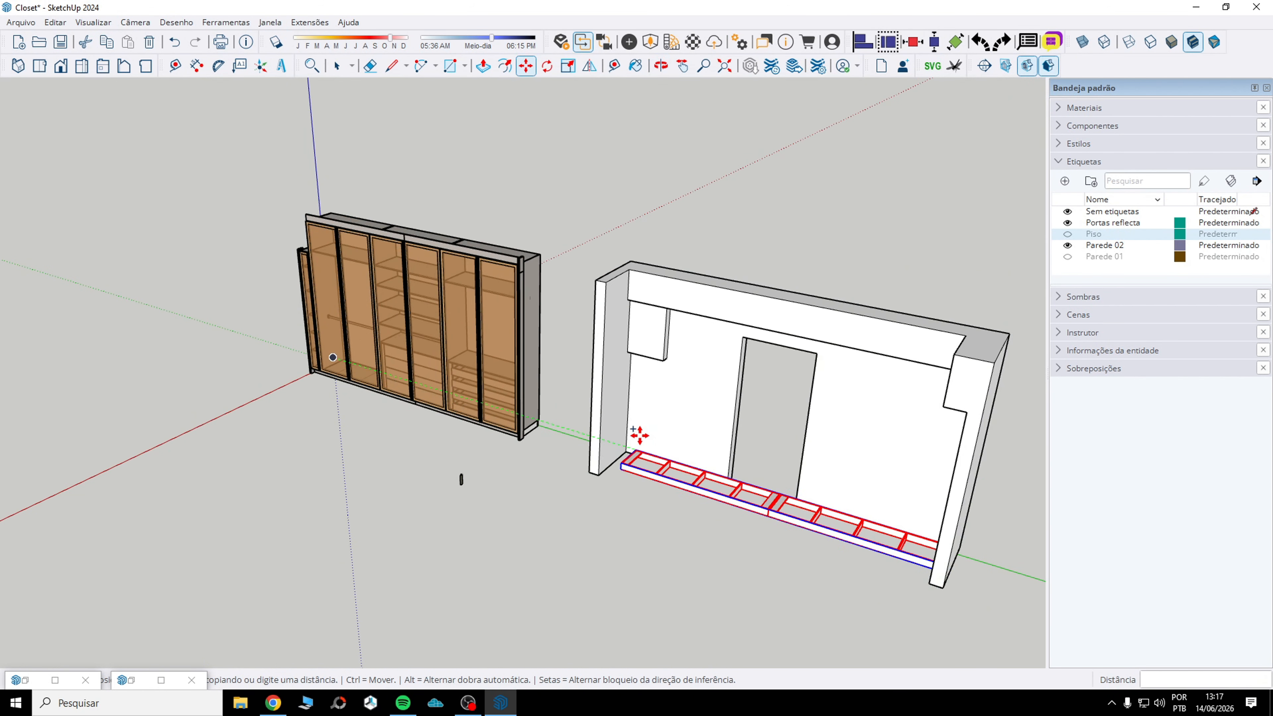
{"action": "scroll", "coordinate": [618, 456], "scroll_direction": "up", "scroll_amount": 5}
{"action": "scroll", "coordinate": [618, 455], "scroll_direction": "up", "scroll_amount": 4}
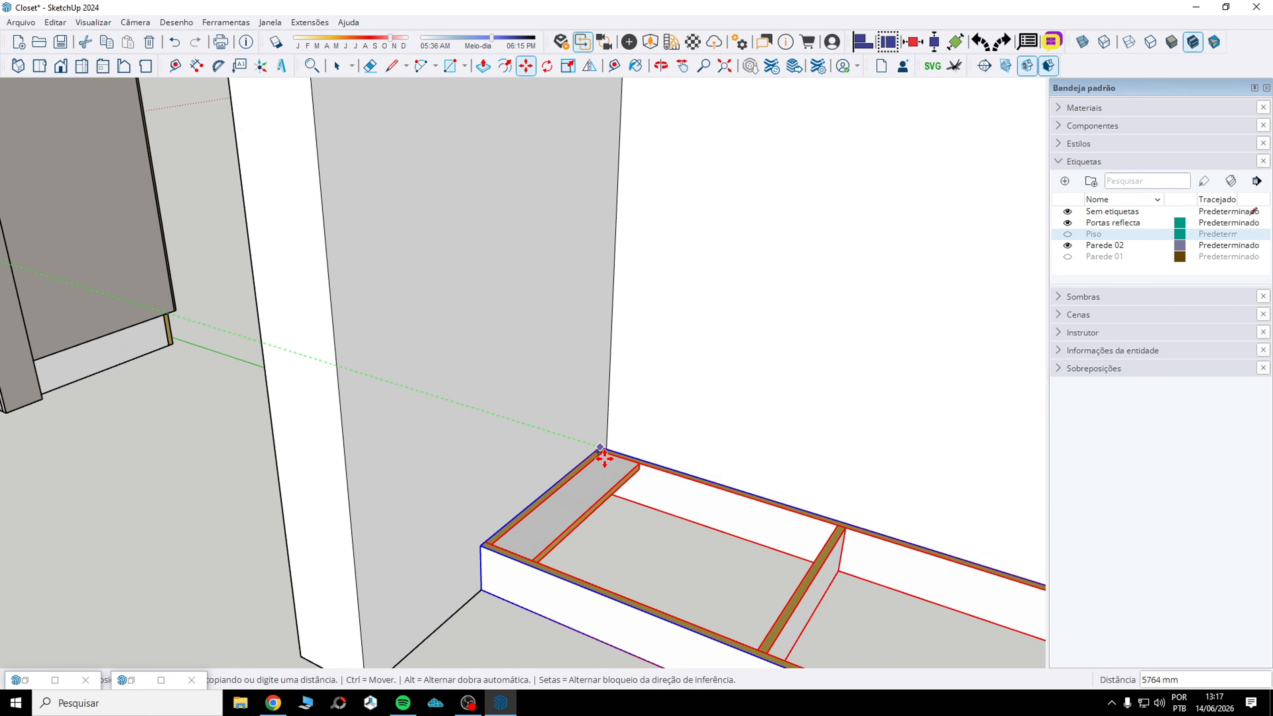
{"action": "left_click", "coordinate": [435, 416]}
- Move the copied plinth frame 36 mm along the door wall, away from the adjacent side wall
{"action": "scroll", "coordinate": [441, 432], "scroll_direction": "down", "scroll_amount": 3}
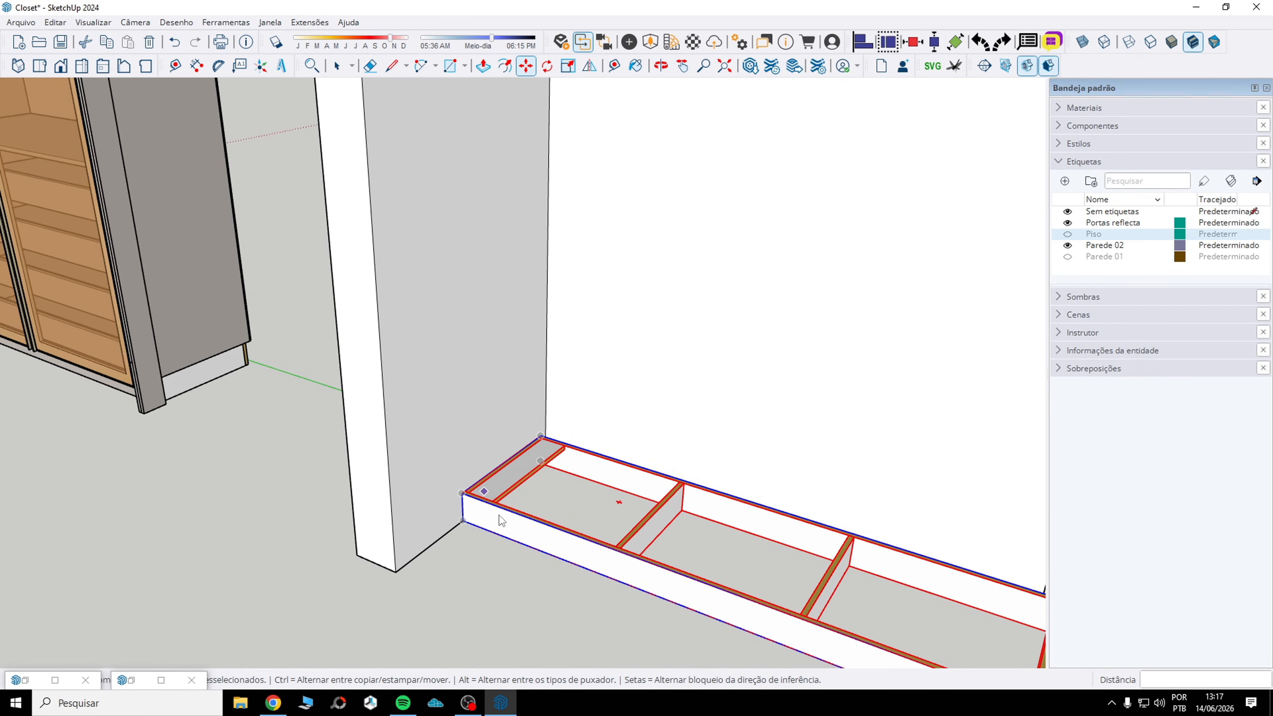
{"action": "scroll", "coordinate": [436, 529], "scroll_direction": "up", "scroll_amount": 5}
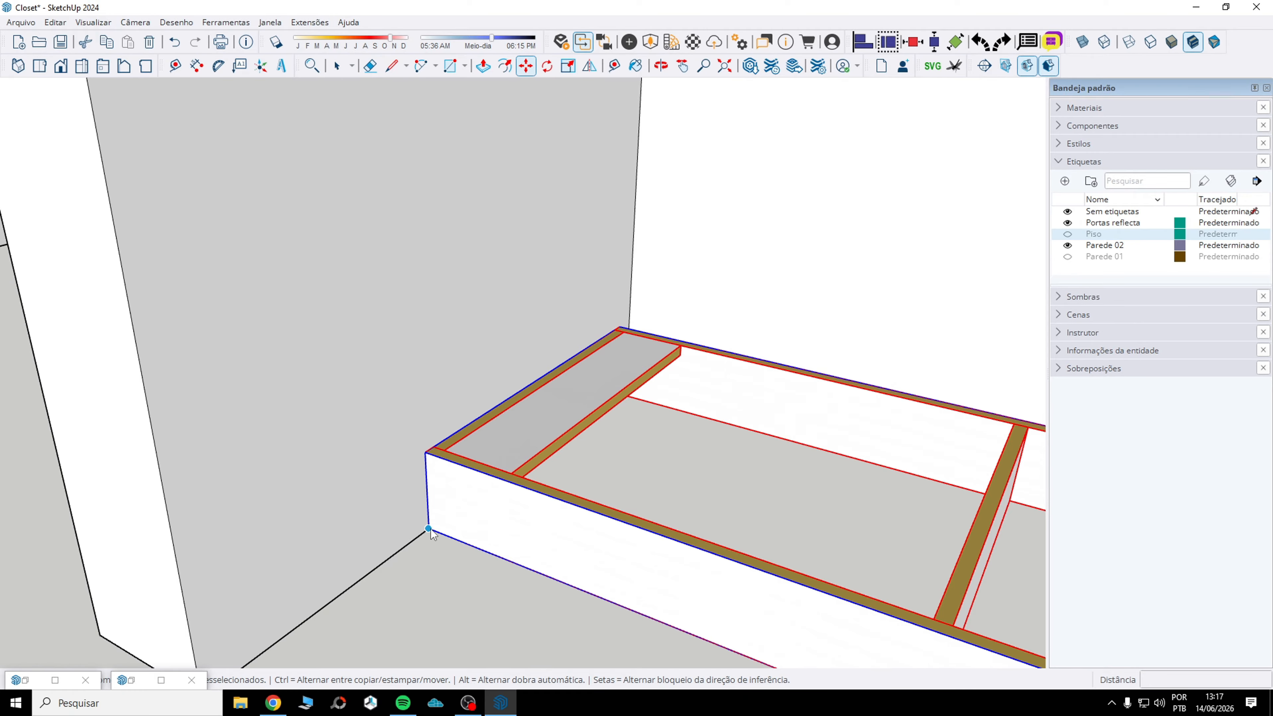
{"action": "left_click", "coordinate": [429, 529]}
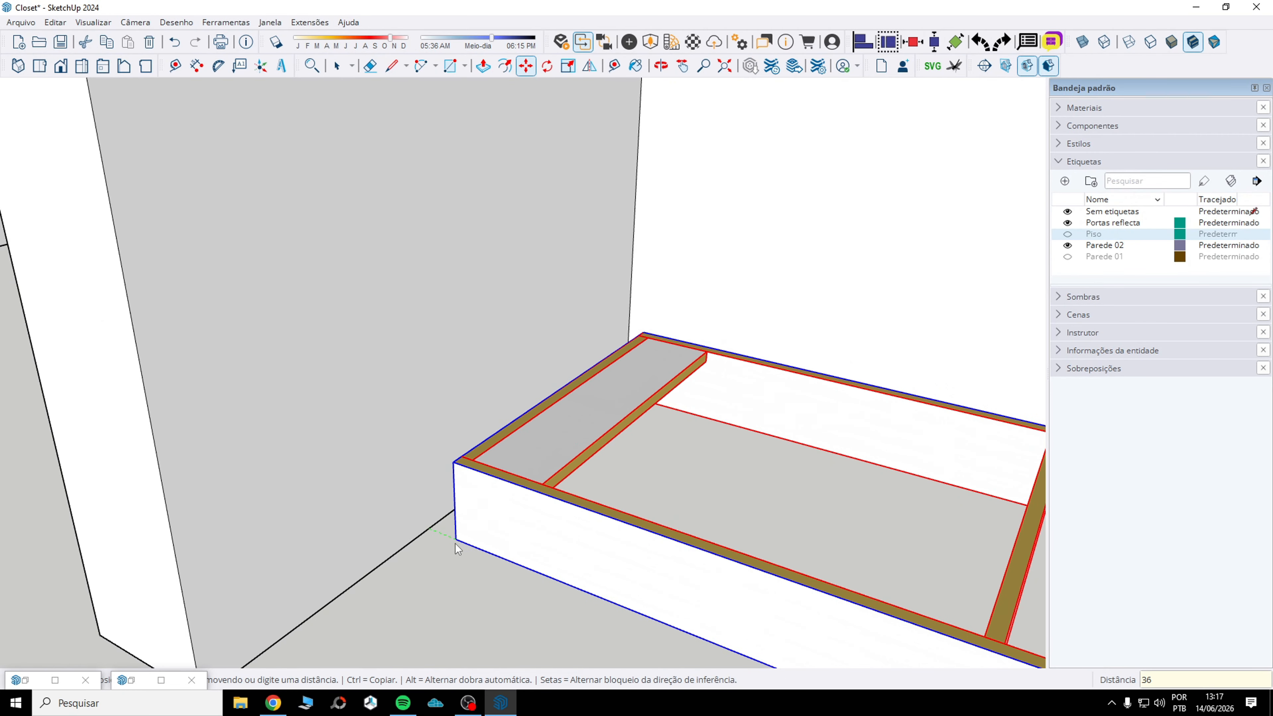
{"action": "left_click", "coordinate": [456, 547]}
{"action": "scroll", "coordinate": [418, 549], "scroll_direction": "down", "scroll_amount": 6}
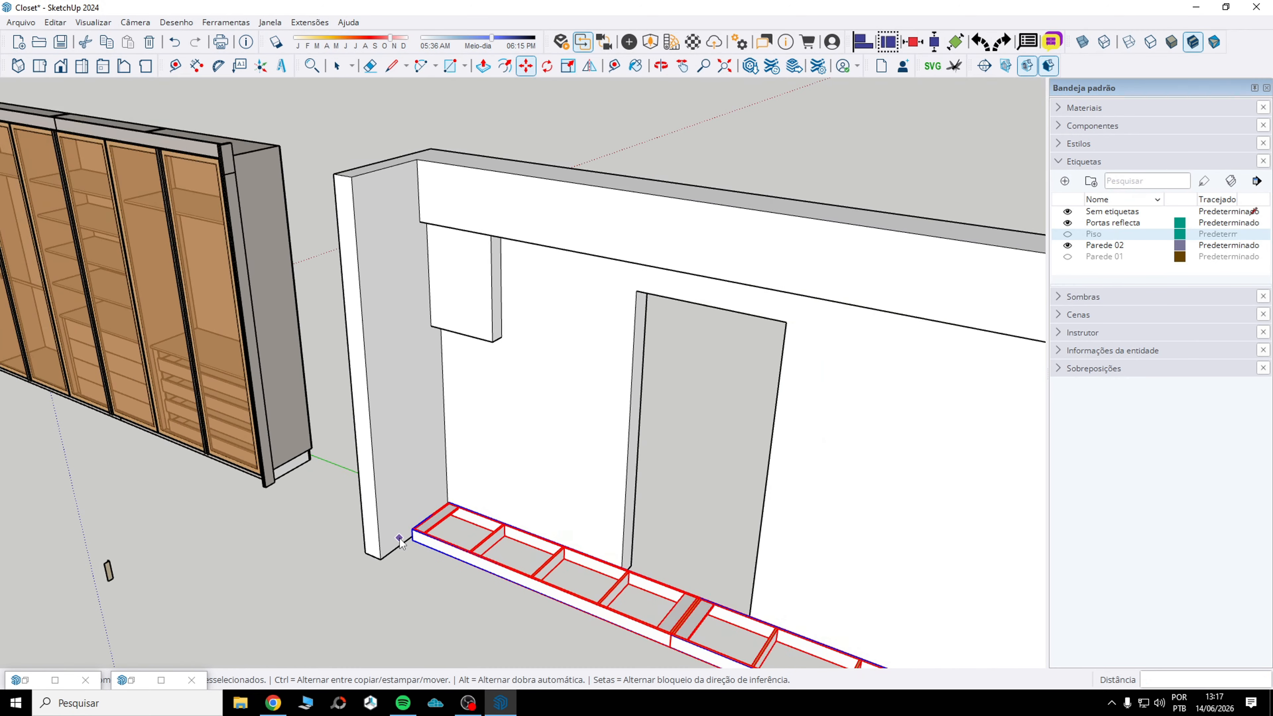
- Create a vertical guide on the door wall, offset 50 mm from the door opening edge nearest the wardrobe
{"action": "scroll", "coordinate": [632, 547], "scroll_direction": "up", "scroll_amount": 4}
{"action": "key", "text": "t"}
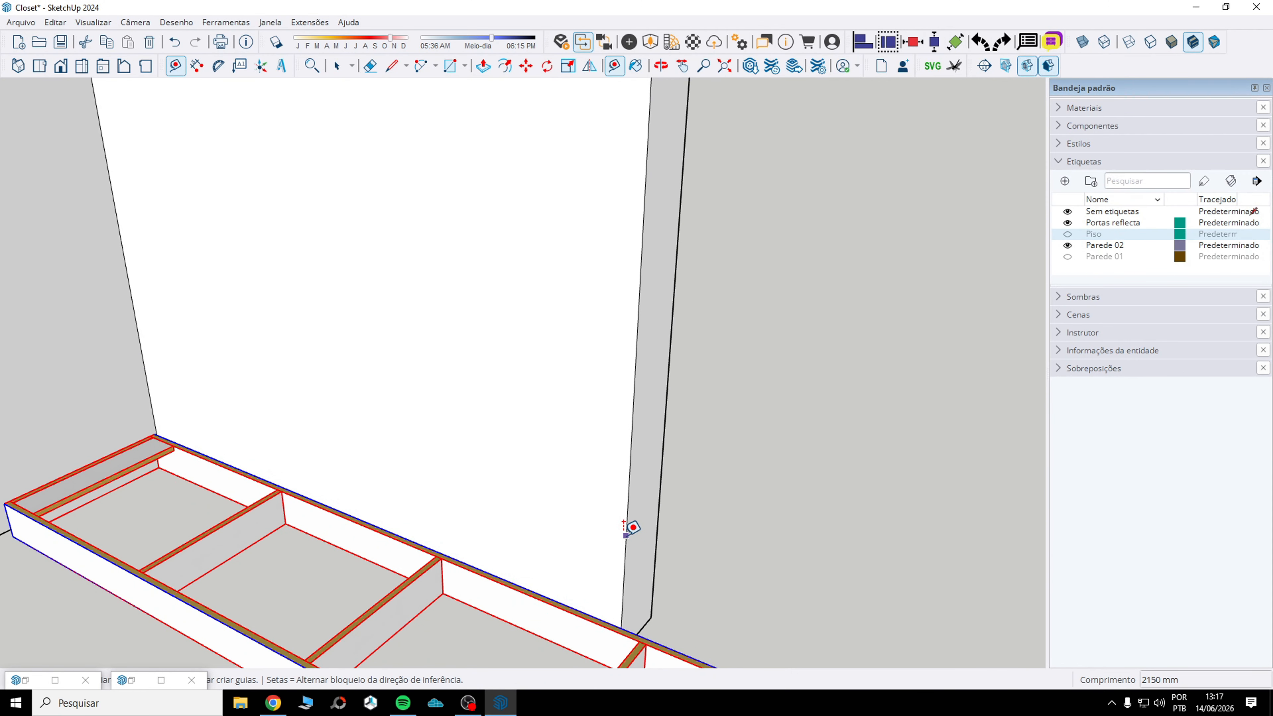
{"action": "left_click", "coordinate": [626, 536]}
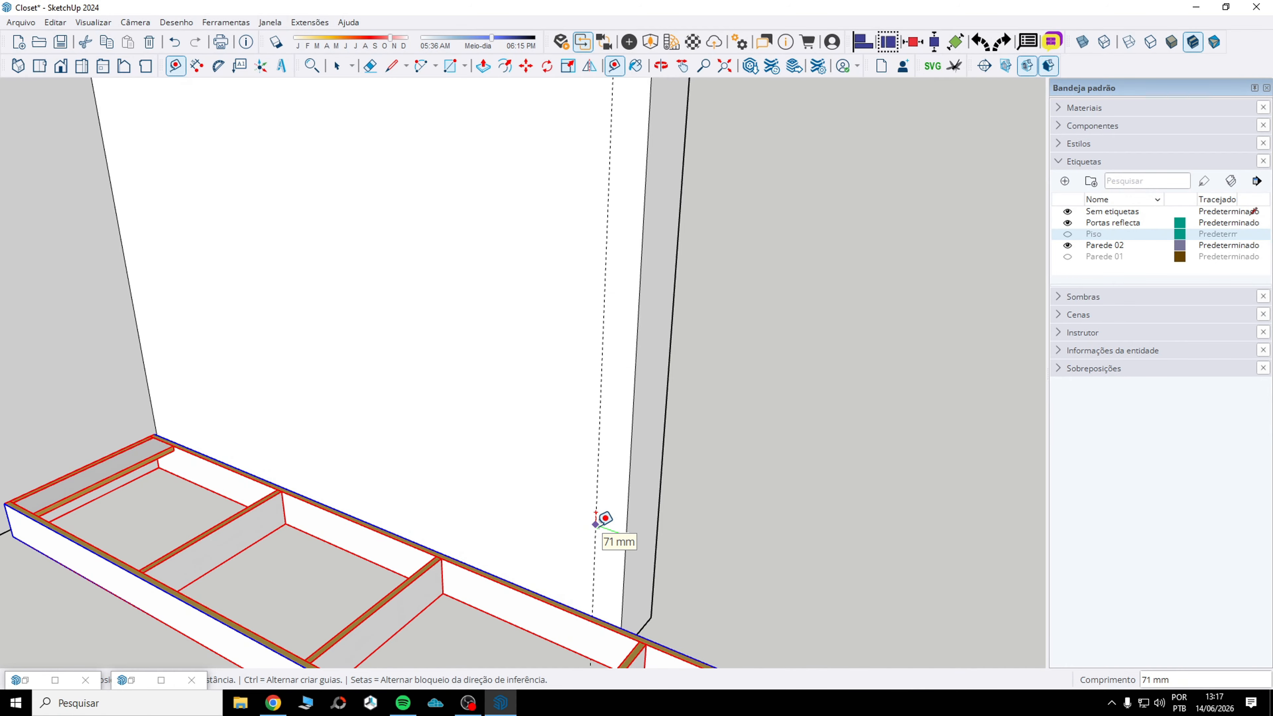
{"action": "type", "text": "50"}
{"action": "scroll", "coordinate": [523, 330], "scroll_direction": "down", "scroll_amount": 5}
- Scale the plinth frame's far end back so its length stops at the guide beside the door opening
{"action": "left_click", "coordinate": [336, 65]}
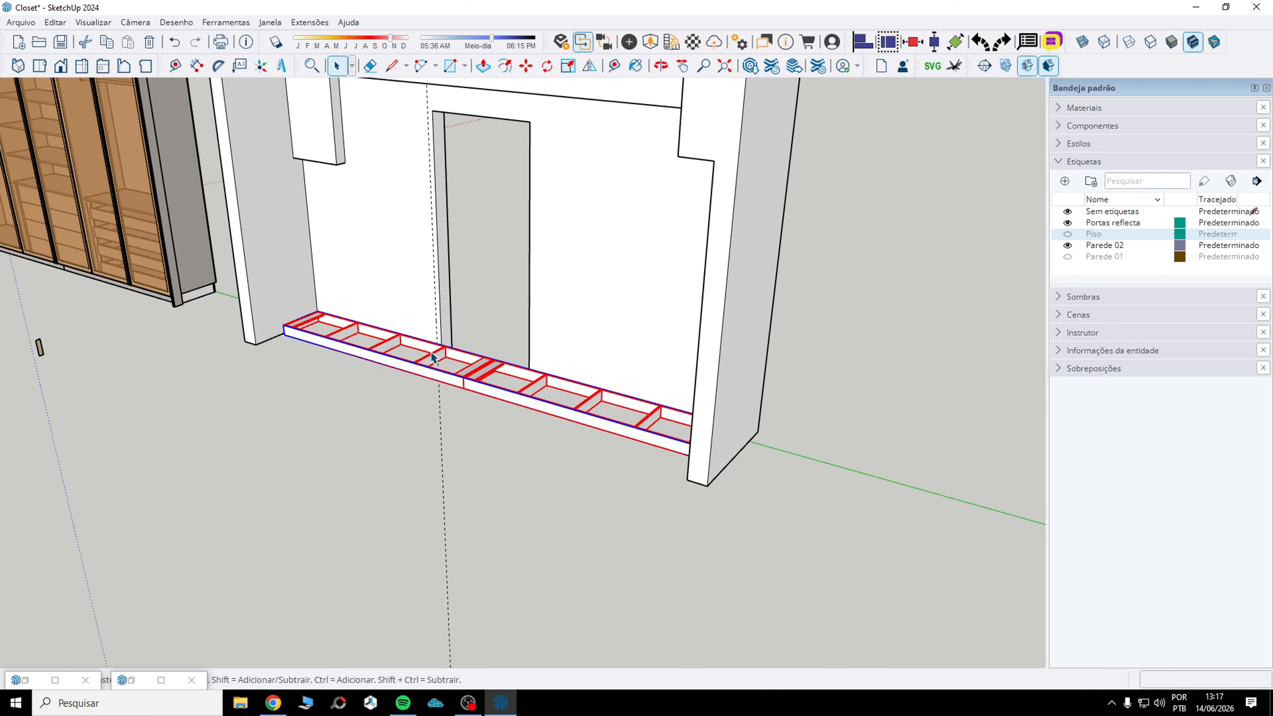
{"action": "middle_click_drag", "start_coordinate": [650, 403], "coordinate": [828, 82]}
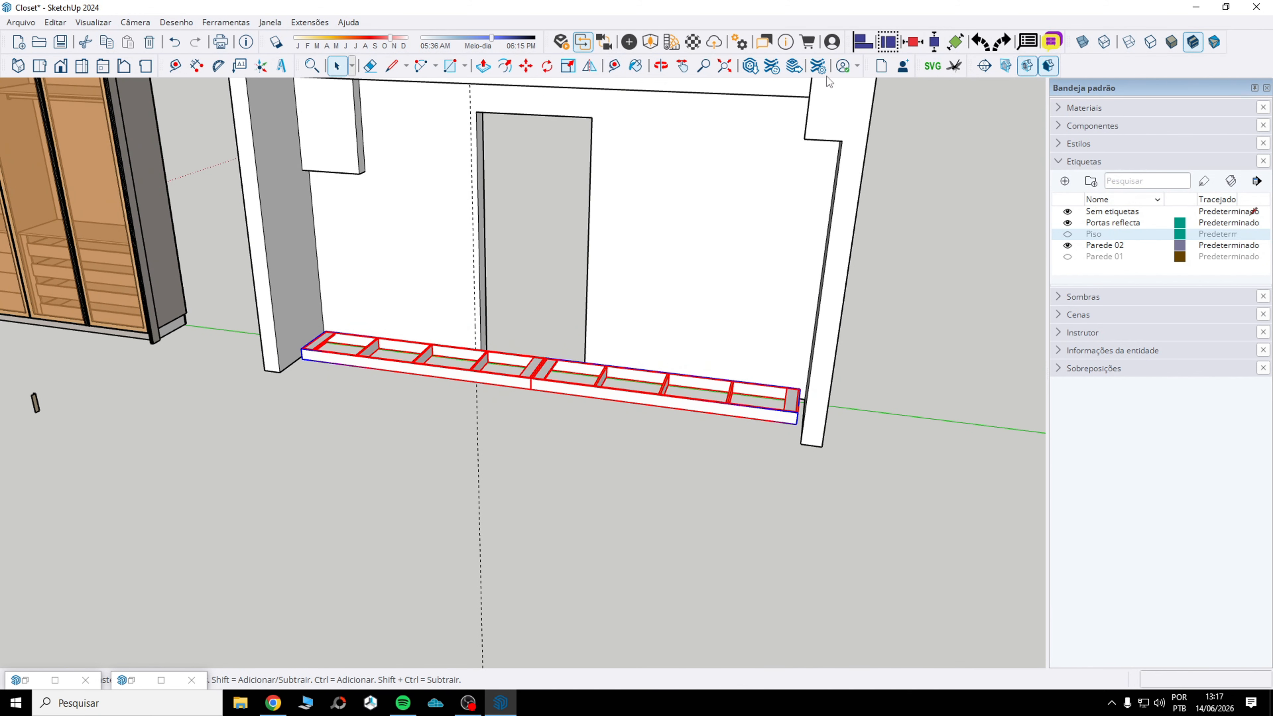
{"action": "left_click", "coordinate": [569, 65]}
{"action": "scroll", "coordinate": [529, 382], "scroll_direction": "up", "scroll_amount": 3}
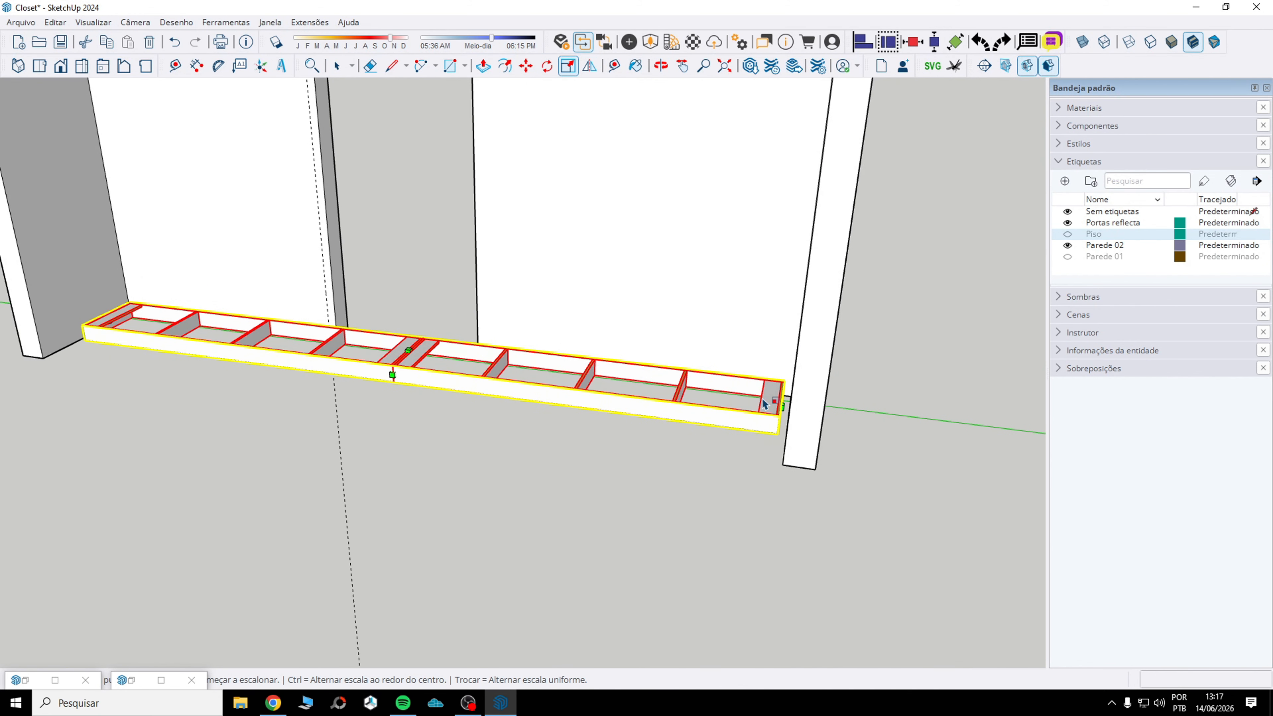
{"action": "left_click_drag", "start_coordinate": [772, 401], "coordinate": [451, 325]}
{"action": "scroll", "coordinate": [173, 277], "scroll_direction": "up", "scroll_amount": 2}
{"action": "scroll", "coordinate": [457, 440], "scroll_direction": "up", "scroll_amount": 5}
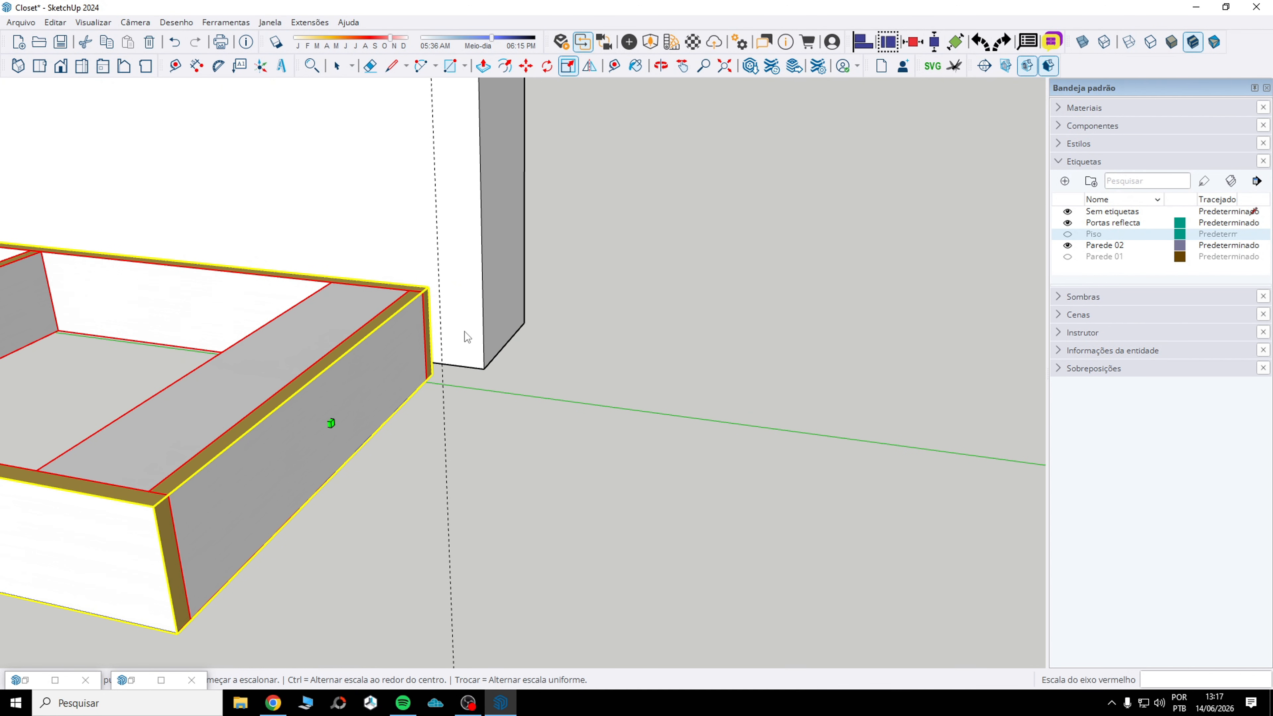
- Copy the shortened plinth frame across the door opening into the corner against the opposite side wall
{"action": "scroll", "coordinate": [465, 332], "scroll_direction": "down", "scroll_amount": 5}
{"action": "middle_click_drag", "start_coordinate": [339, 387], "coordinate": [413, 360]}
{"action": "key", "text": "m"}
{"action": "scroll", "coordinate": [454, 344], "scroll_direction": "up", "scroll_amount": 3}
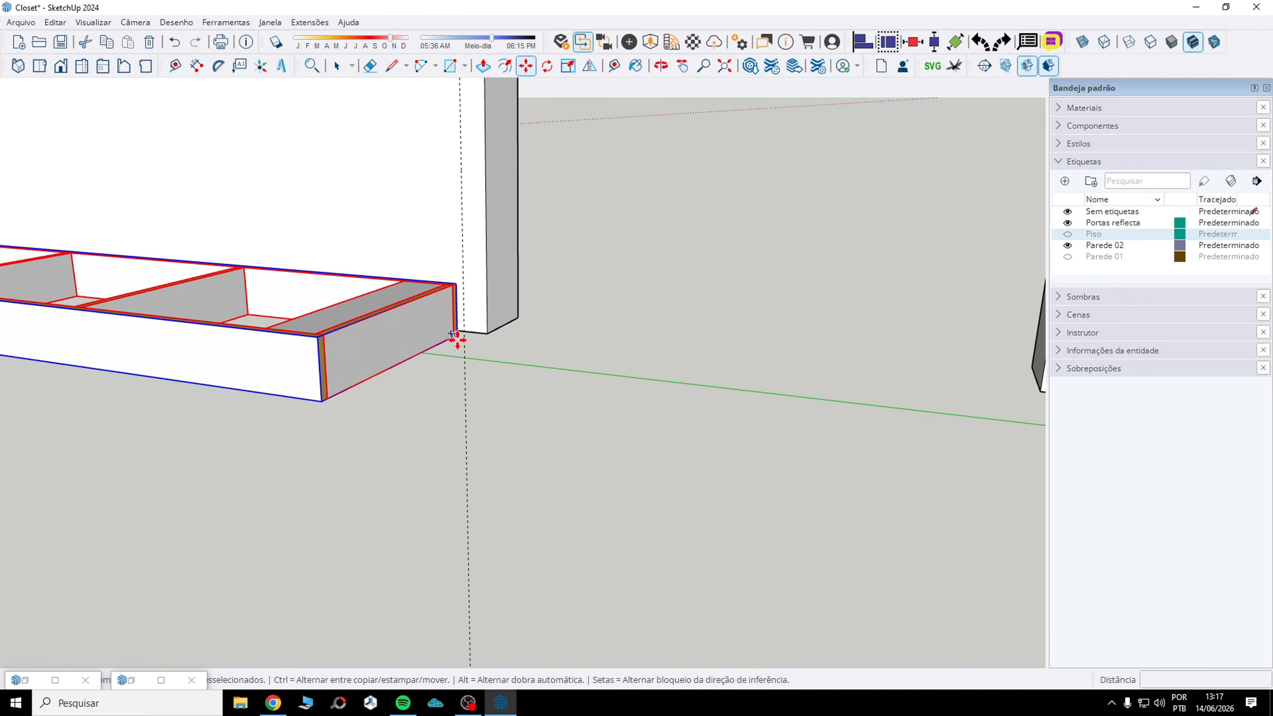
{"action": "left_click", "coordinate": [456, 335]}
{"action": "scroll", "coordinate": [455, 335], "scroll_direction": "down", "scroll_amount": 8}
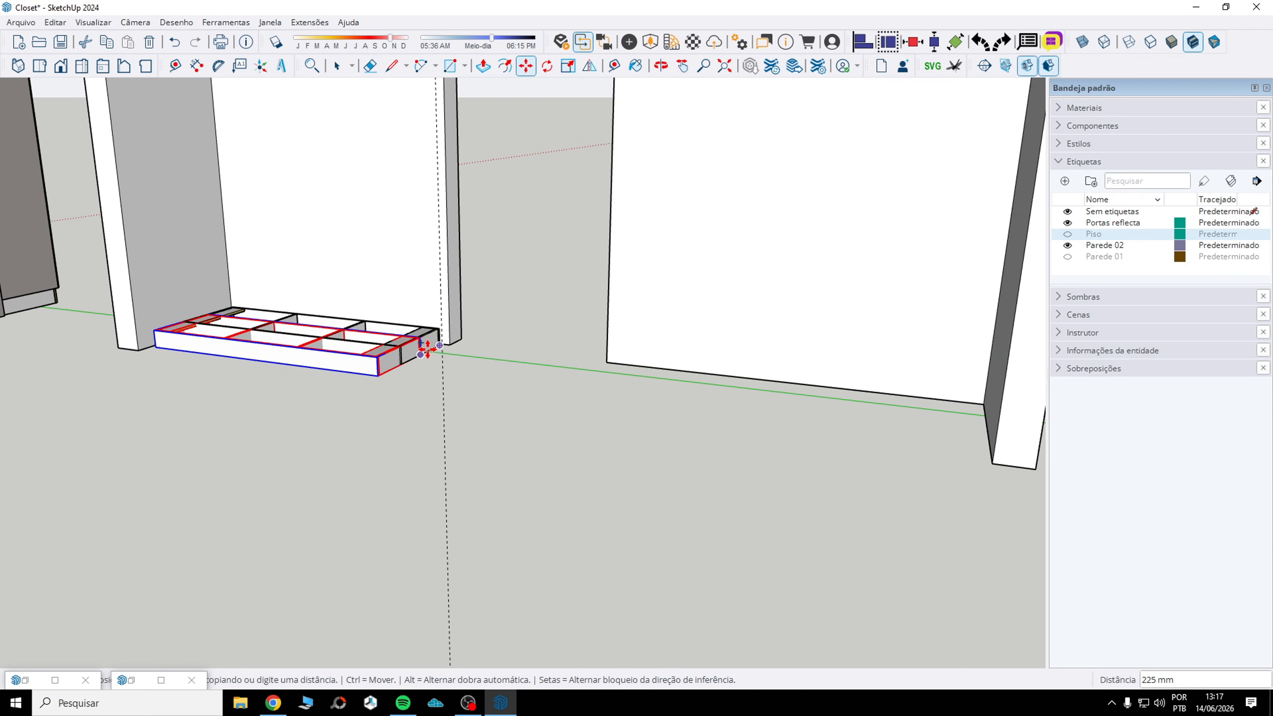
{"action": "key", "text": "ctrl"}
{"action": "scroll", "coordinate": [652, 399], "scroll_direction": "up", "scroll_amount": 6}
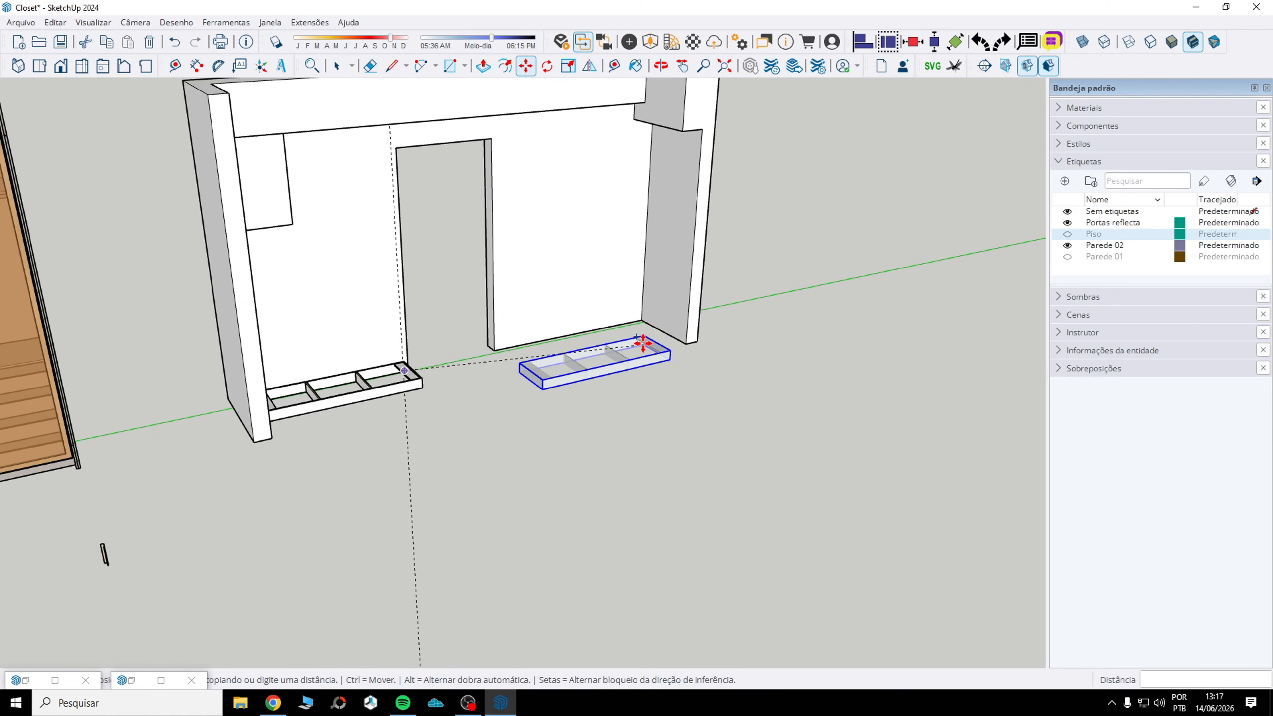
{"action": "scroll", "coordinate": [633, 315], "scroll_direction": "up", "scroll_amount": 4}
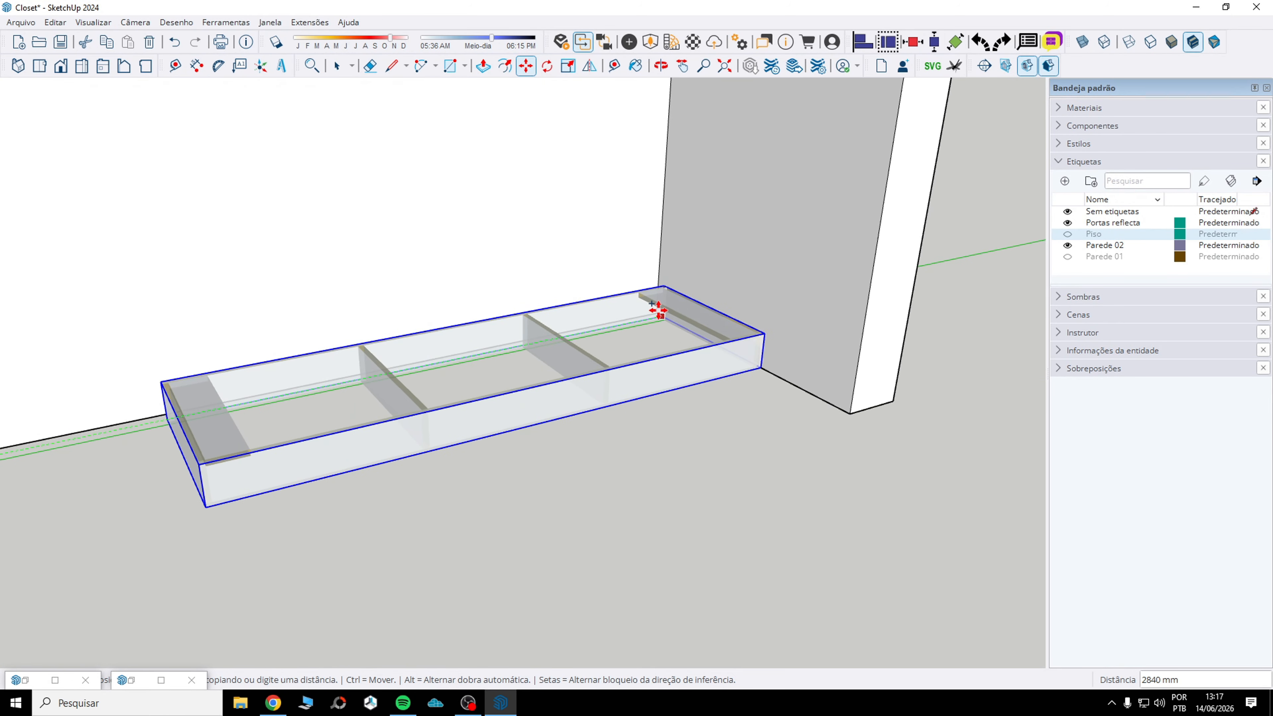
{"action": "left_click", "coordinate": [668, 319]}
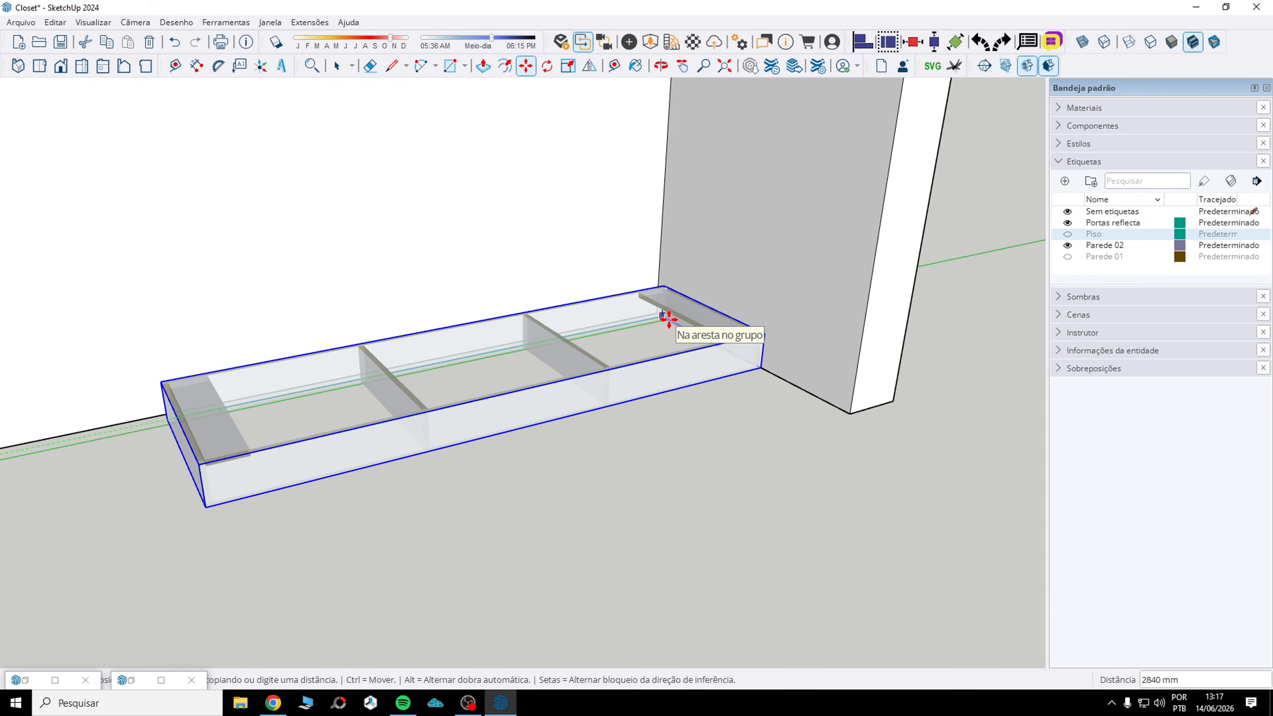
{"action": "left_click", "coordinate": [769, 353]}
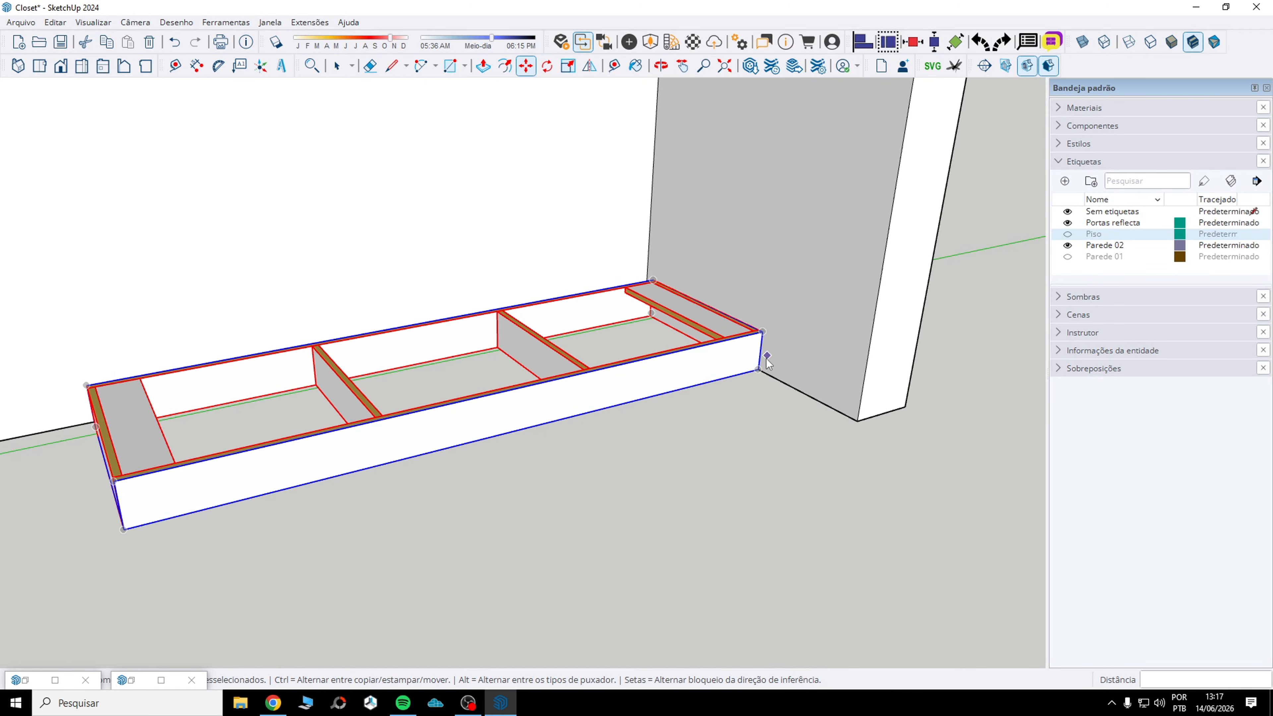
- Move the second plinth frame along the door wall, away from its adjacent side wall
{"action": "scroll", "coordinate": [762, 369], "scroll_direction": "up", "scroll_amount": 4}
{"action": "left_click", "coordinate": [755, 376]}
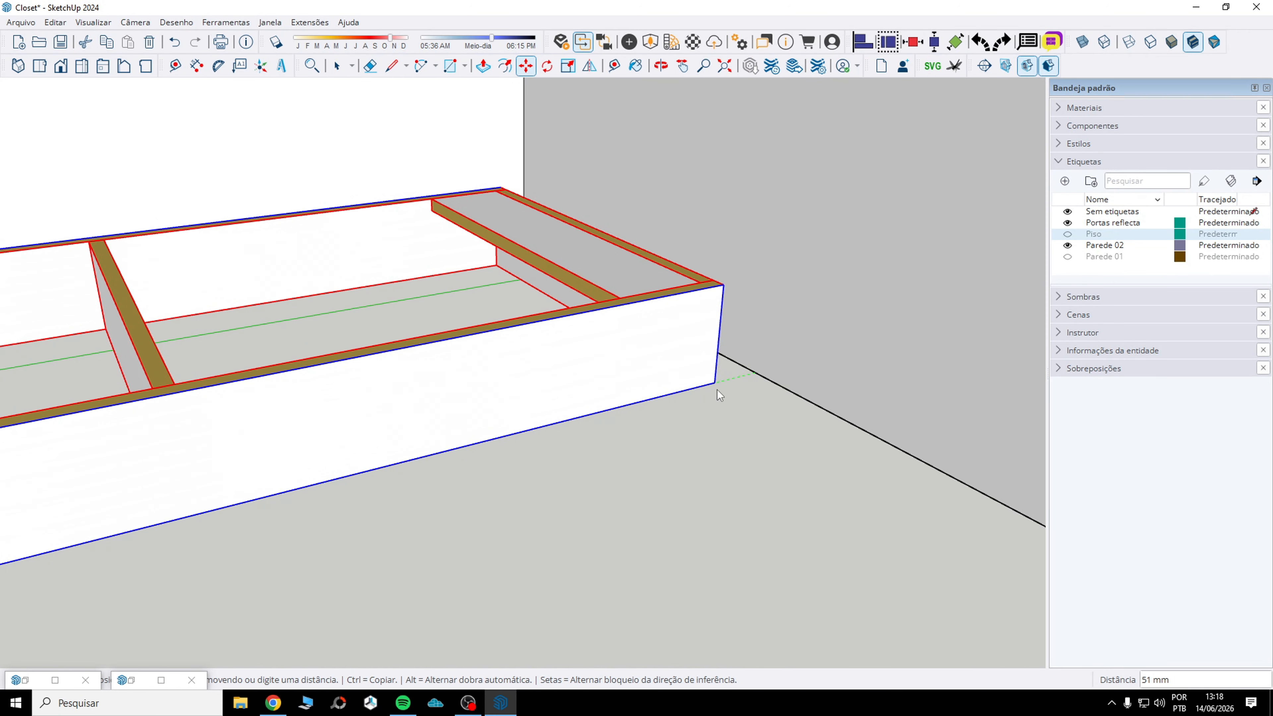
{"action": "scroll", "coordinate": [576, 416], "scroll_direction": "down", "scroll_amount": 10}
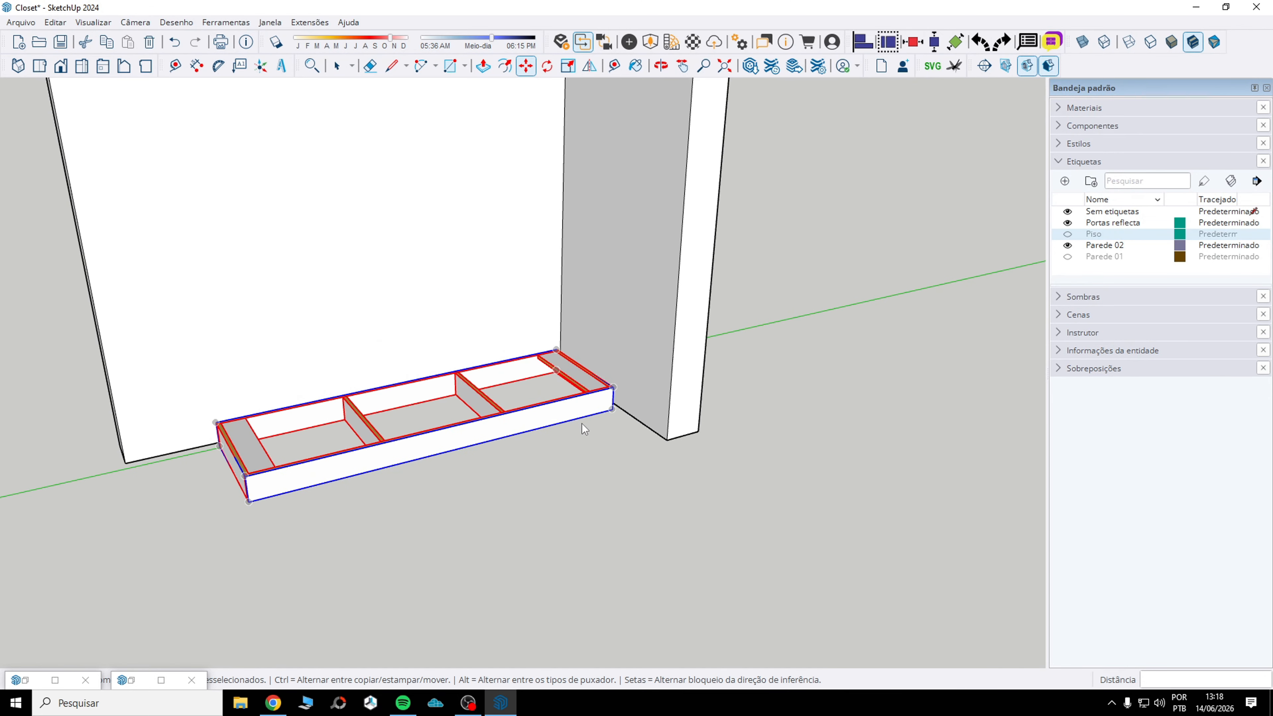
- Create a second vertical guide on the door wall, offset 50 mm from the door opening's other edge
{"action": "middle_click_drag", "start_coordinate": [631, 481], "coordinate": [435, 441]}
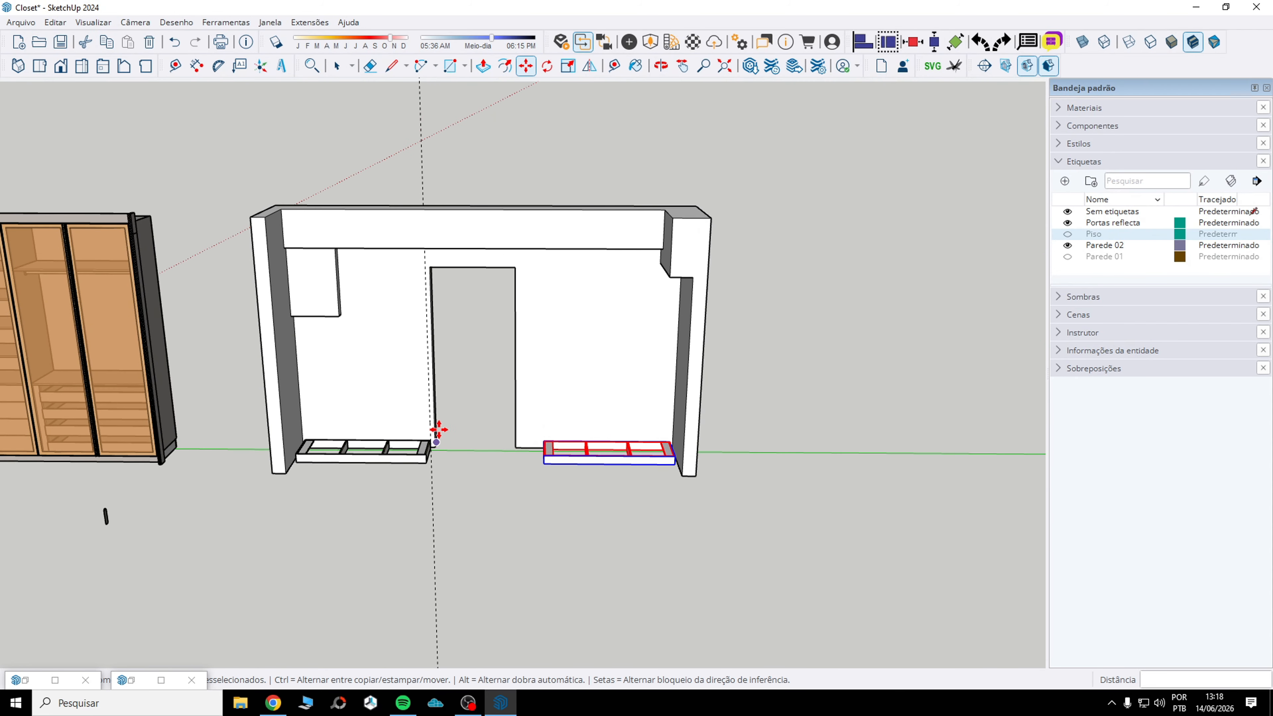
{"action": "scroll", "coordinate": [523, 436], "scroll_direction": "up", "scroll_amount": 3}
{"action": "middle_click_drag", "start_coordinate": [423, 361], "coordinate": [532, 360]}
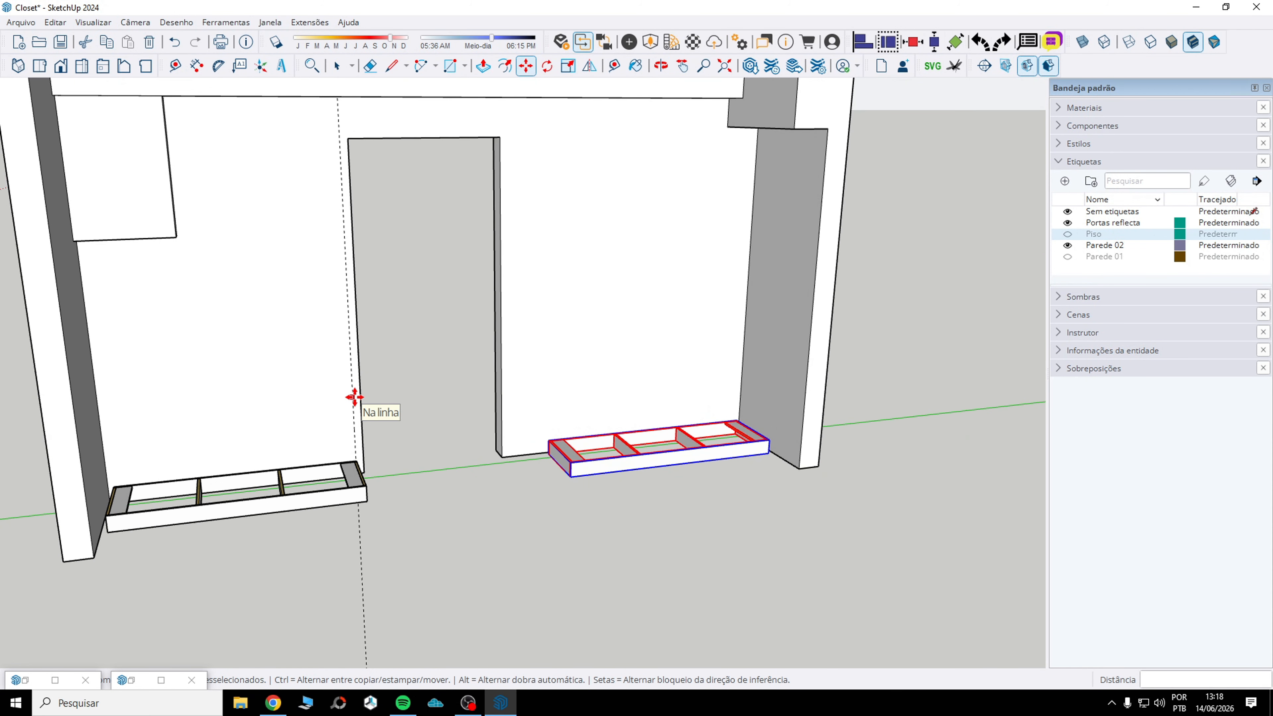
{"action": "scroll", "coordinate": [508, 400], "scroll_direction": "up", "scroll_amount": 4}
{"action": "key", "text": "t"}
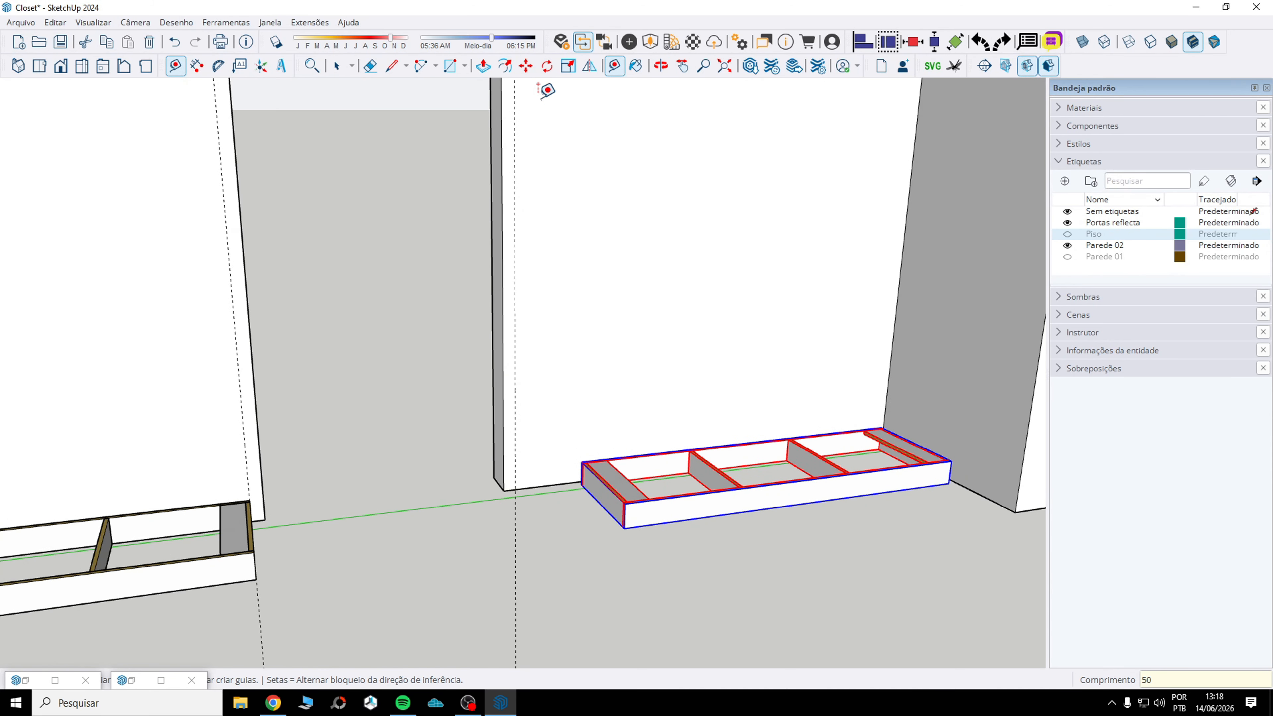
- Scale the second plinth frame's door-side end to the new guide and clear the selection
{"action": "left_click", "coordinate": [568, 66]}
{"action": "left_click_drag", "start_coordinate": [610, 507], "coordinate": [517, 435]}
{"action": "scroll", "coordinate": [597, 467], "scroll_direction": "down", "scroll_amount": 10}
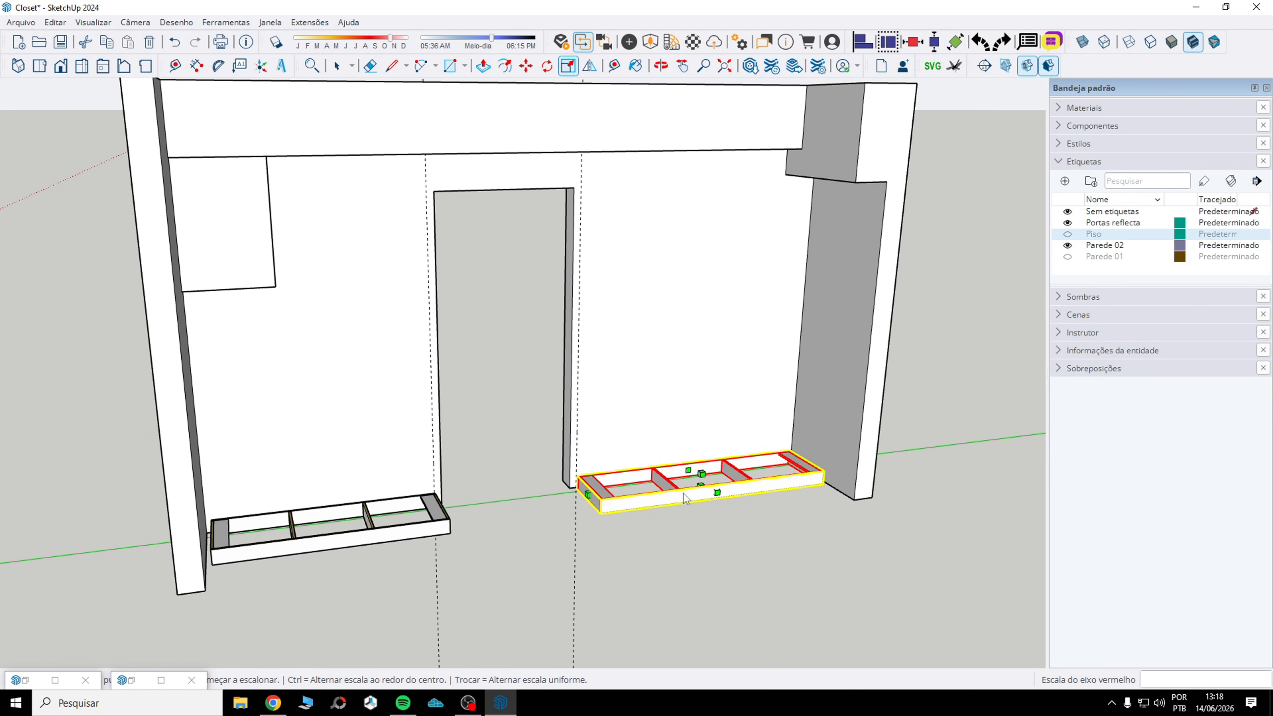
{"action": "scroll", "coordinate": [563, 494], "scroll_direction": "down", "scroll_amount": 3}
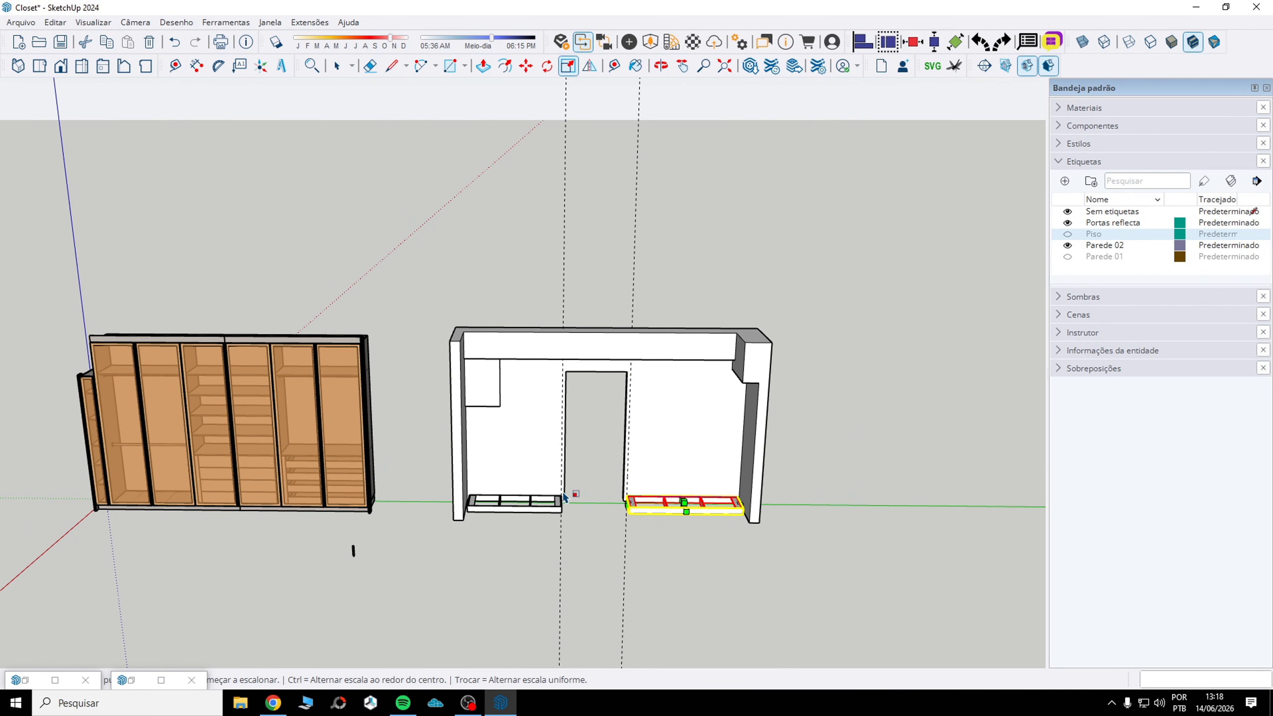
{"action": "left_click", "coordinate": [339, 67]}
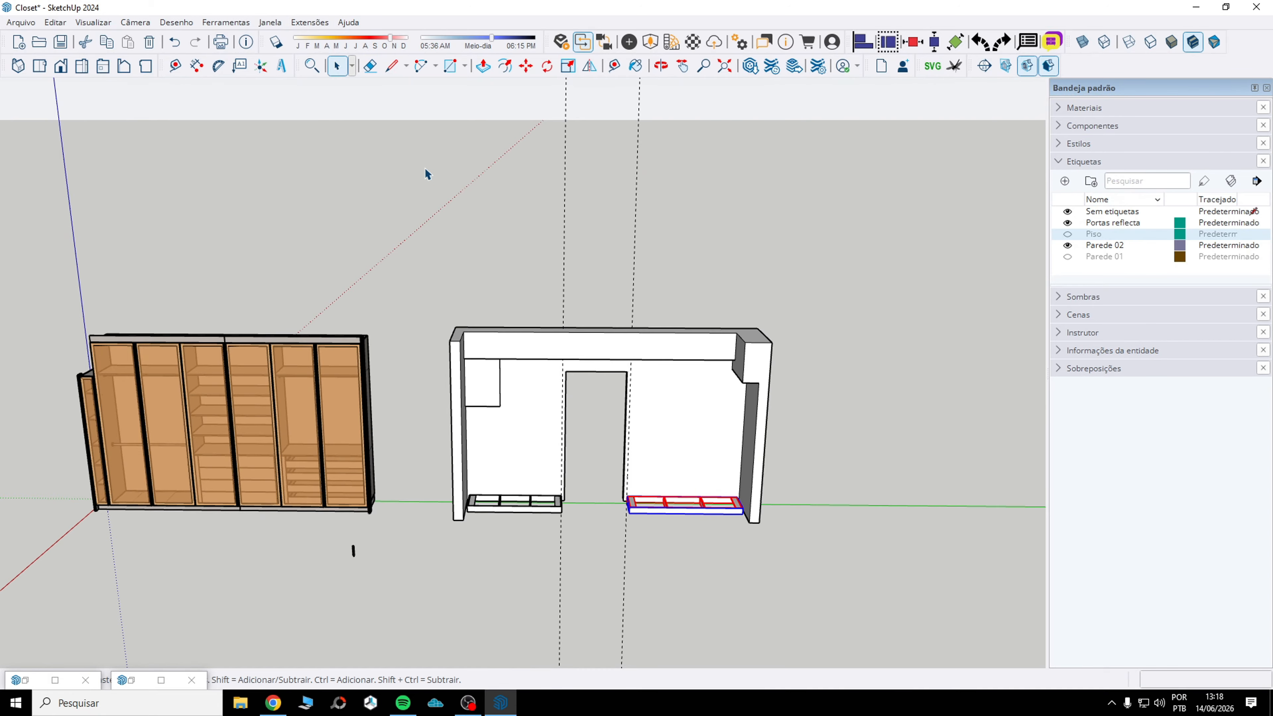
{"action": "scroll", "coordinate": [610, 504], "scroll_direction": "up", "scroll_amount": 4}
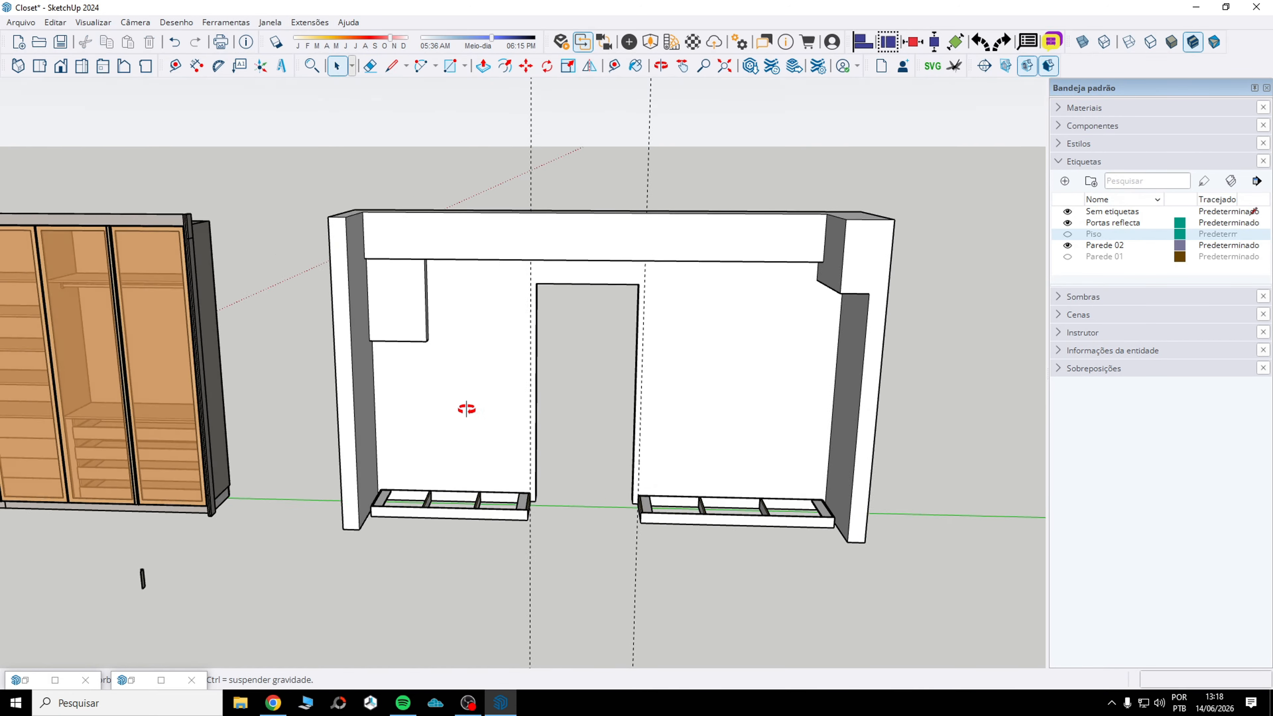
- Copy the carcass of the wardrobe's end module to the door wall, placing it over the second plinth frame against the side beam
{"action": "middle_click_drag", "start_coordinate": [463, 409], "coordinate": [253, 337]}
{"action": "key", "text": "m"}
{"action": "scroll", "coordinate": [392, 264], "scroll_direction": "up", "scroll_amount": 5}
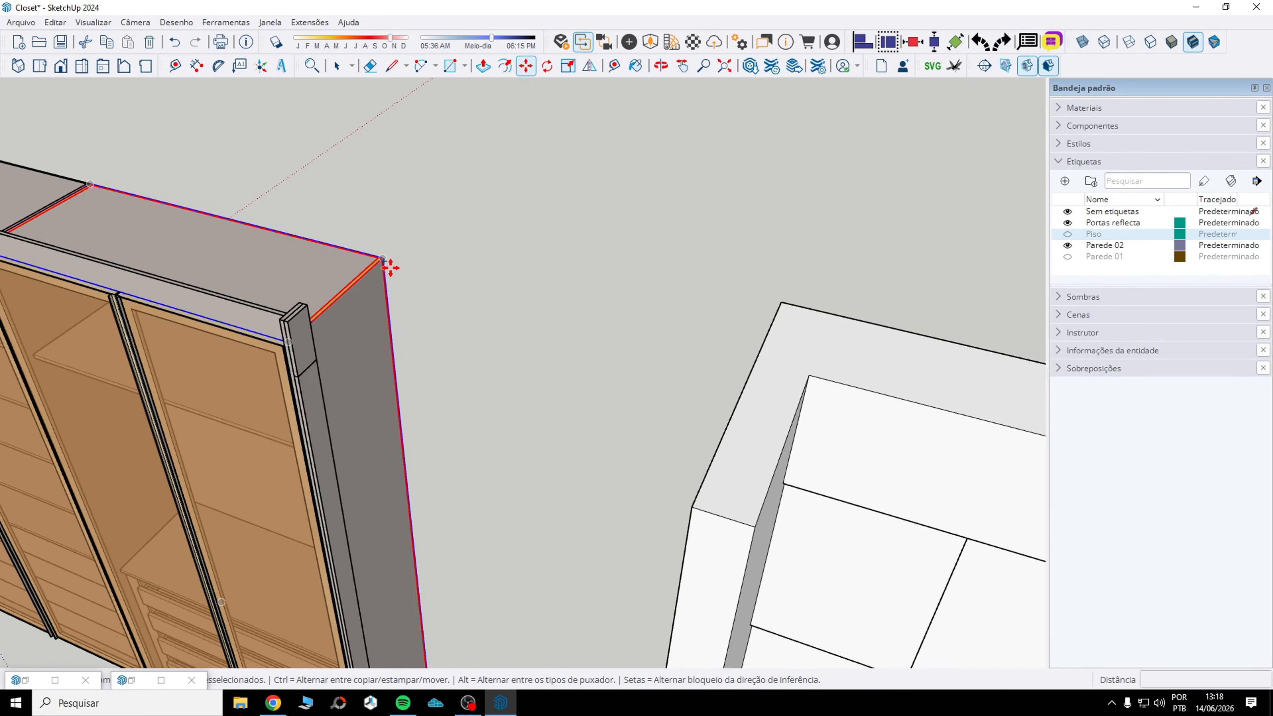
{"action": "left_click", "coordinate": [382, 253]}
{"action": "key", "text": "ctrl"}
{"action": "scroll", "coordinate": [384, 256], "scroll_direction": "down", "scroll_amount": 8}
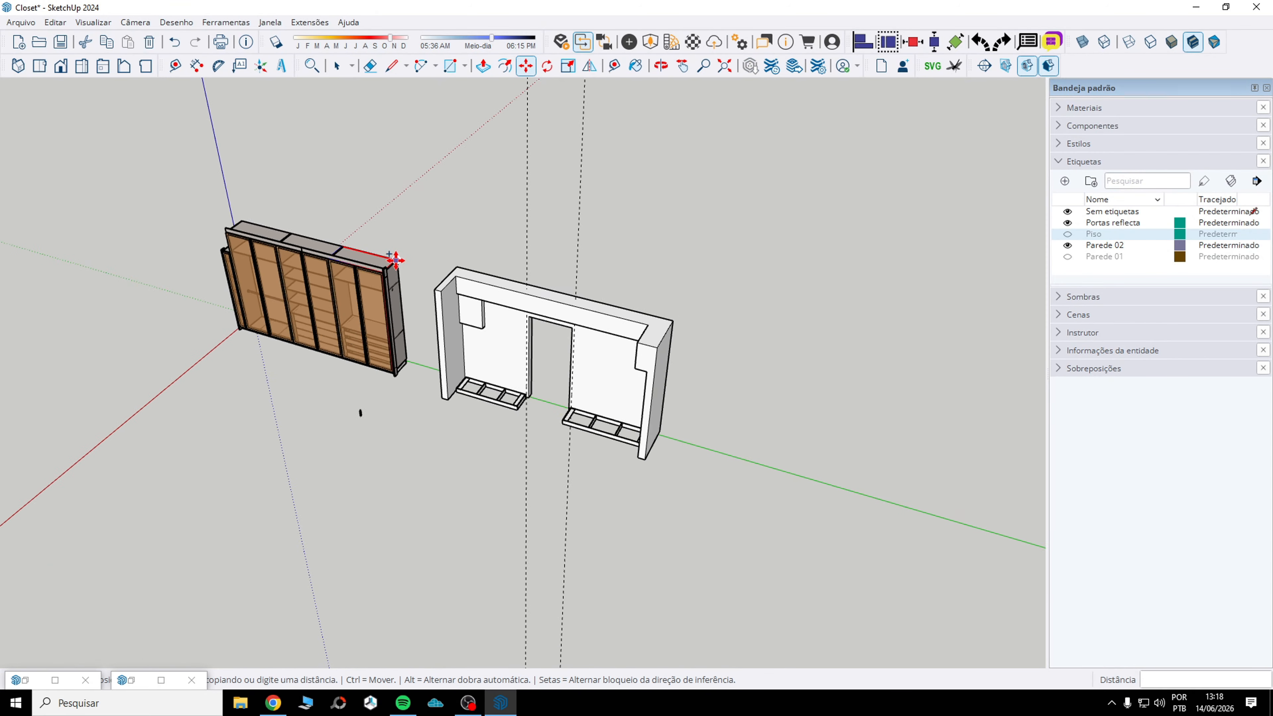
{"action": "middle_click_drag", "start_coordinate": [533, 295], "coordinate": [676, 296]}
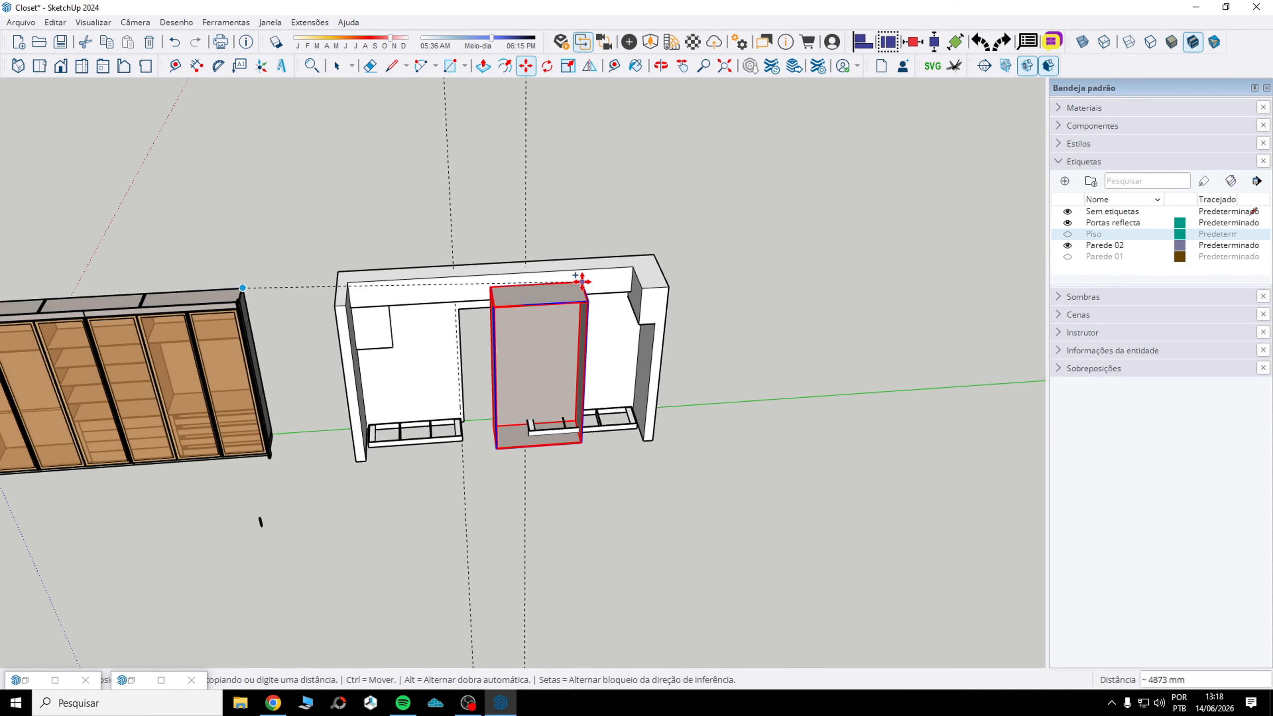
{"action": "scroll", "coordinate": [581, 281], "scroll_direction": "up", "scroll_amount": 5}
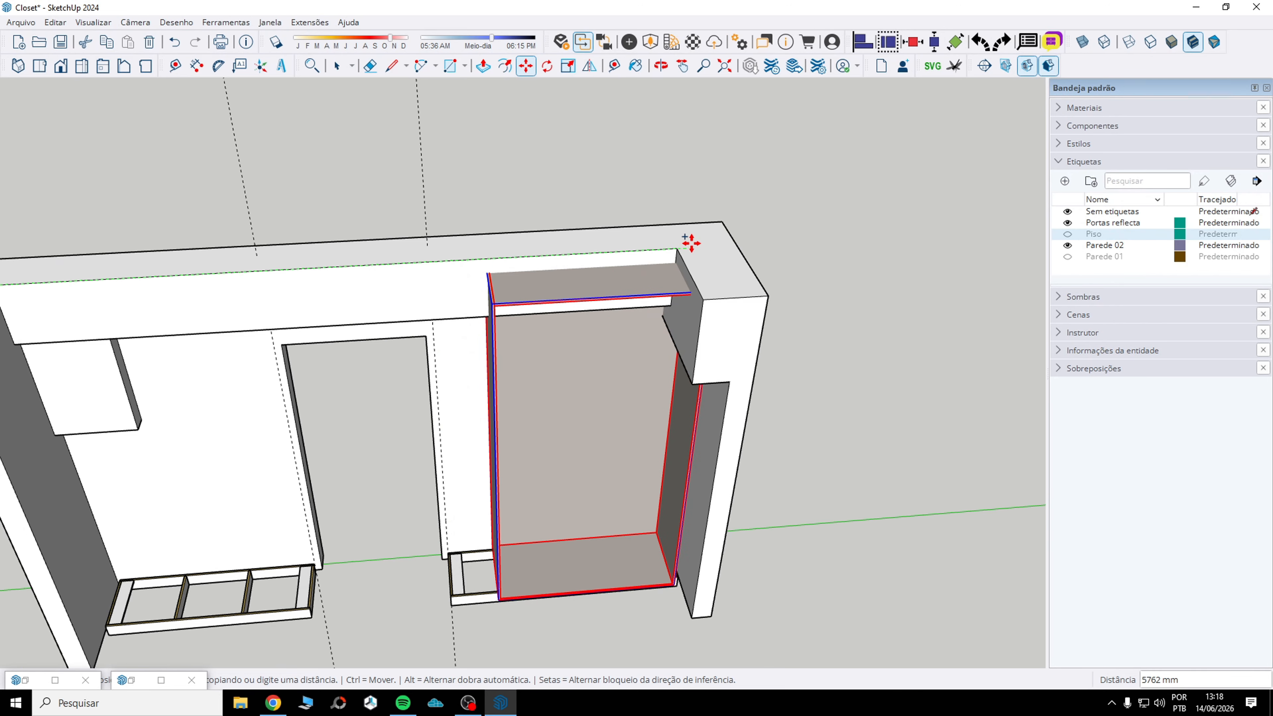
{"action": "left_click", "coordinate": [703, 334]}
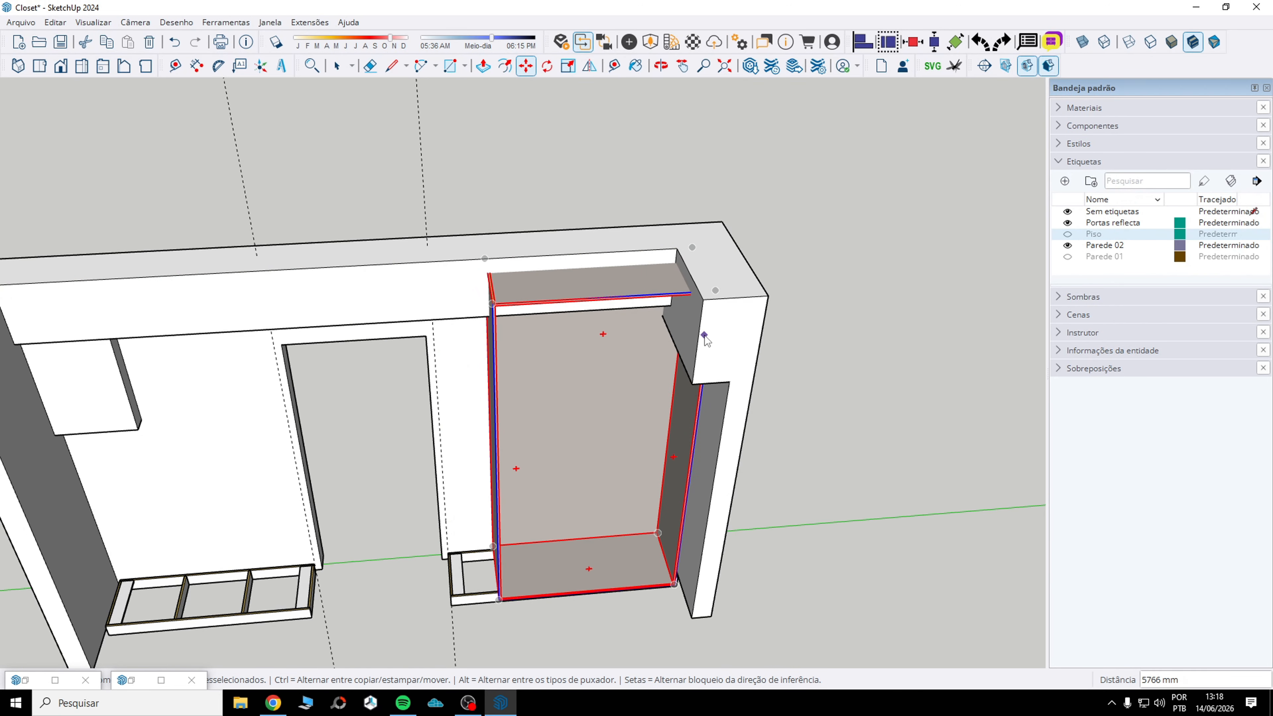
- Move the copied carcass along the plinth frame until its outer side is flush with the frame's wall-side end
{"action": "middle_click_drag", "start_coordinate": [702, 331], "coordinate": [662, 312]}
{"action": "scroll", "coordinate": [695, 640], "scroll_direction": "up", "scroll_amount": 2}
{"action": "scroll", "coordinate": [695, 639], "scroll_direction": "up", "scroll_amount": 5}
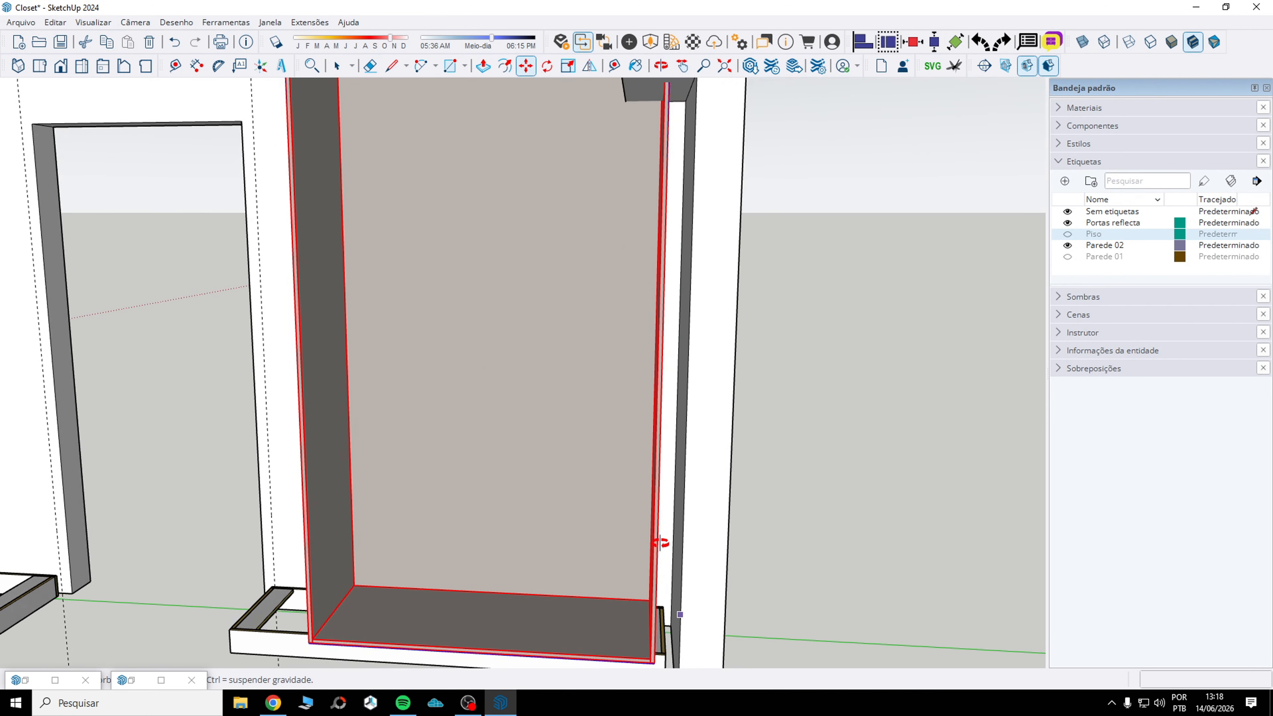
{"action": "middle_click_drag", "start_coordinate": [666, 607], "coordinate": [562, 422]}
{"action": "middle_click_drag", "start_coordinate": [446, 546], "coordinate": [447, 546], "text": "shift"}
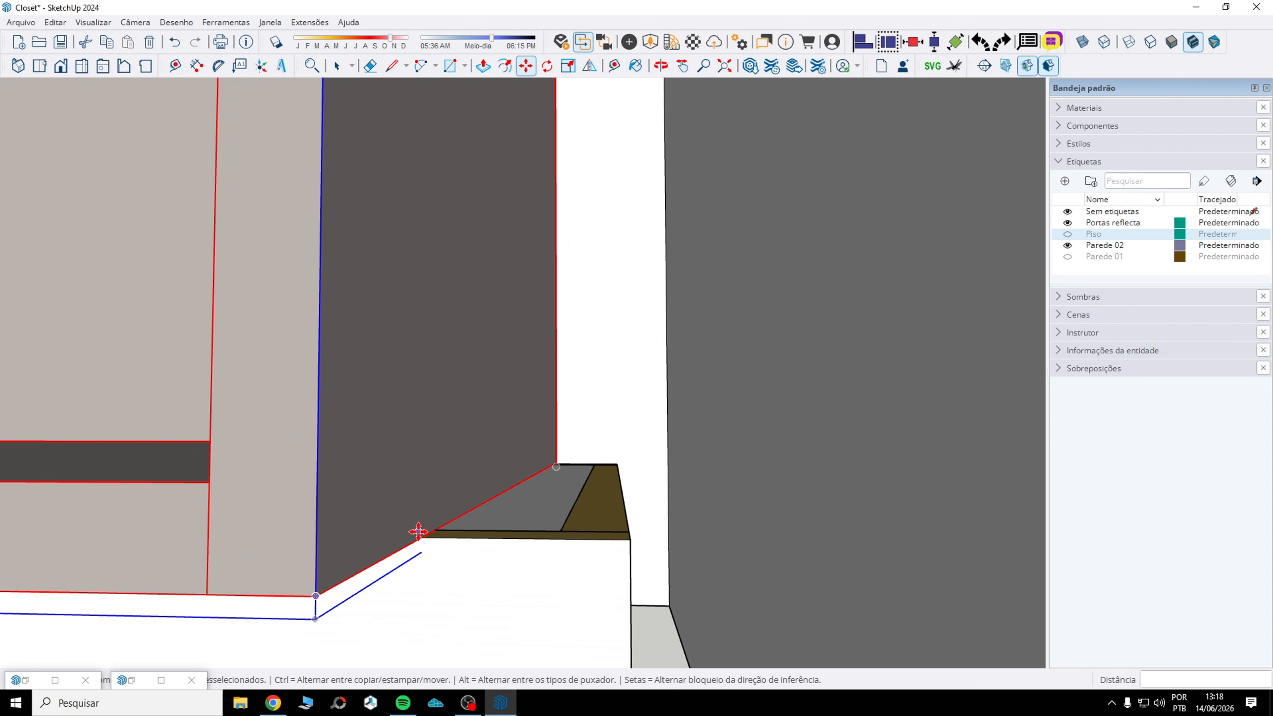
{"action": "left_click", "coordinate": [419, 538]}
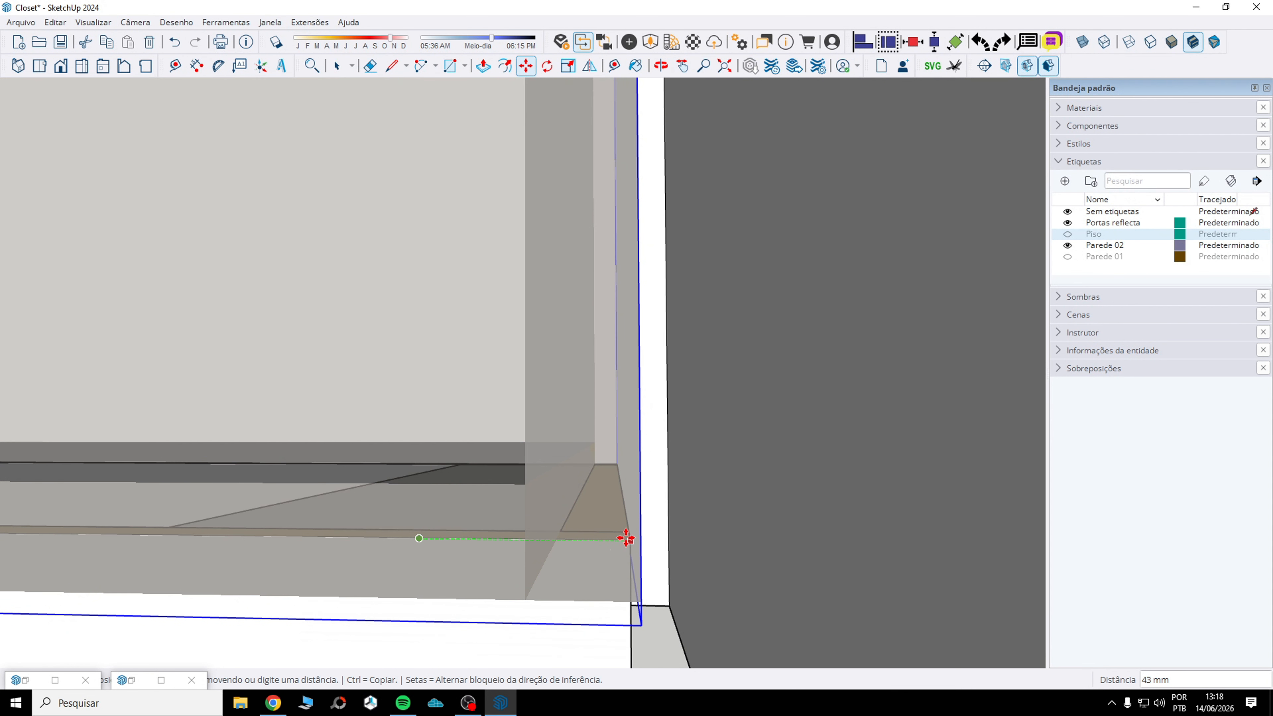
{"action": "left_click", "coordinate": [627, 539]}
{"action": "scroll", "coordinate": [727, 525], "scroll_direction": "down", "scroll_amount": 6}
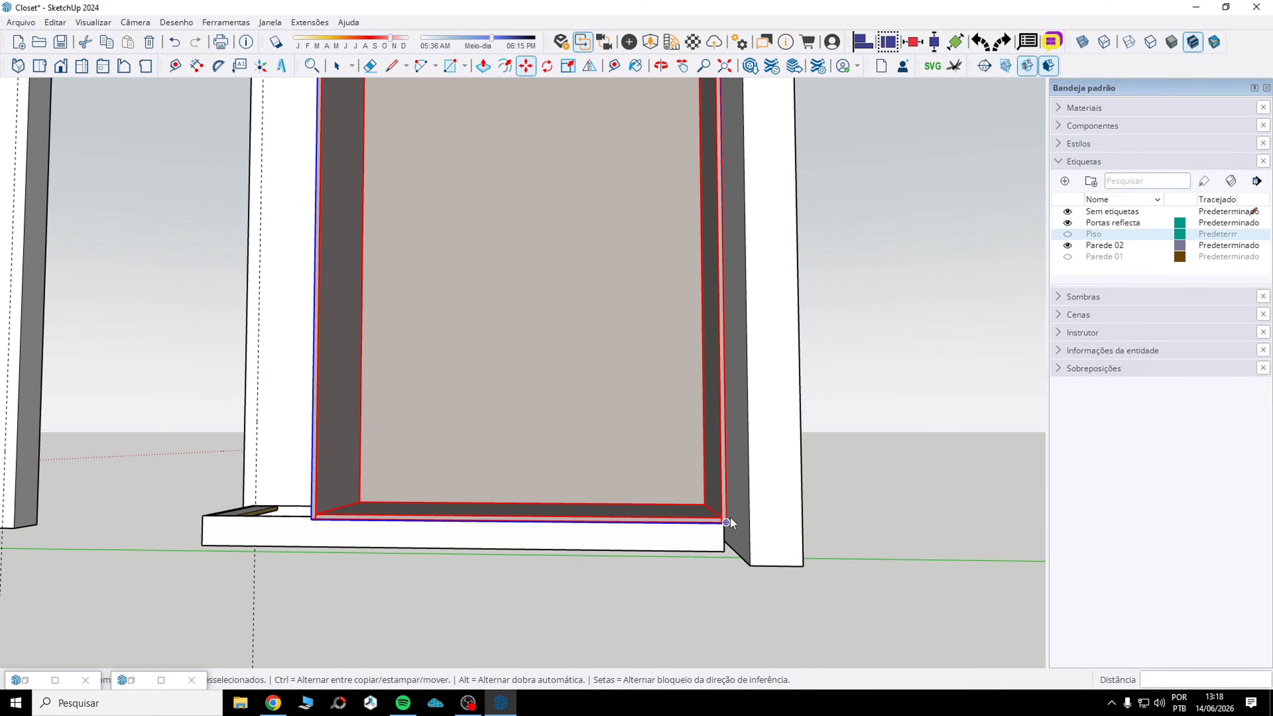
- Scale the copied carcass's height down to the underside of the beam on the side wall
{"action": "middle_click_drag", "start_coordinate": [683, 196], "coordinate": [696, 421]}
{"action": "left_click", "coordinate": [547, 66]}
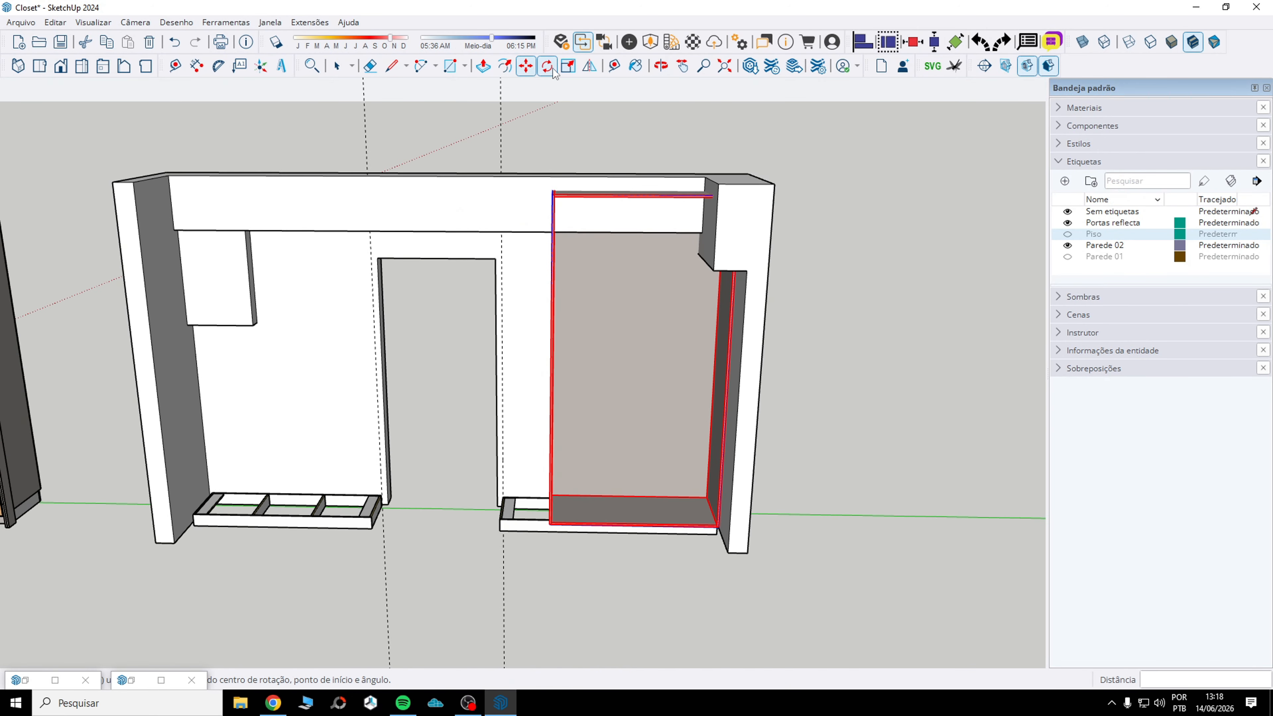
{"action": "left_click", "coordinate": [568, 65]}
{"action": "middle_click_drag", "start_coordinate": [646, 351], "coordinate": [647, 412]}
{"action": "scroll", "coordinate": [636, 243], "scroll_direction": "up", "scroll_amount": 5}
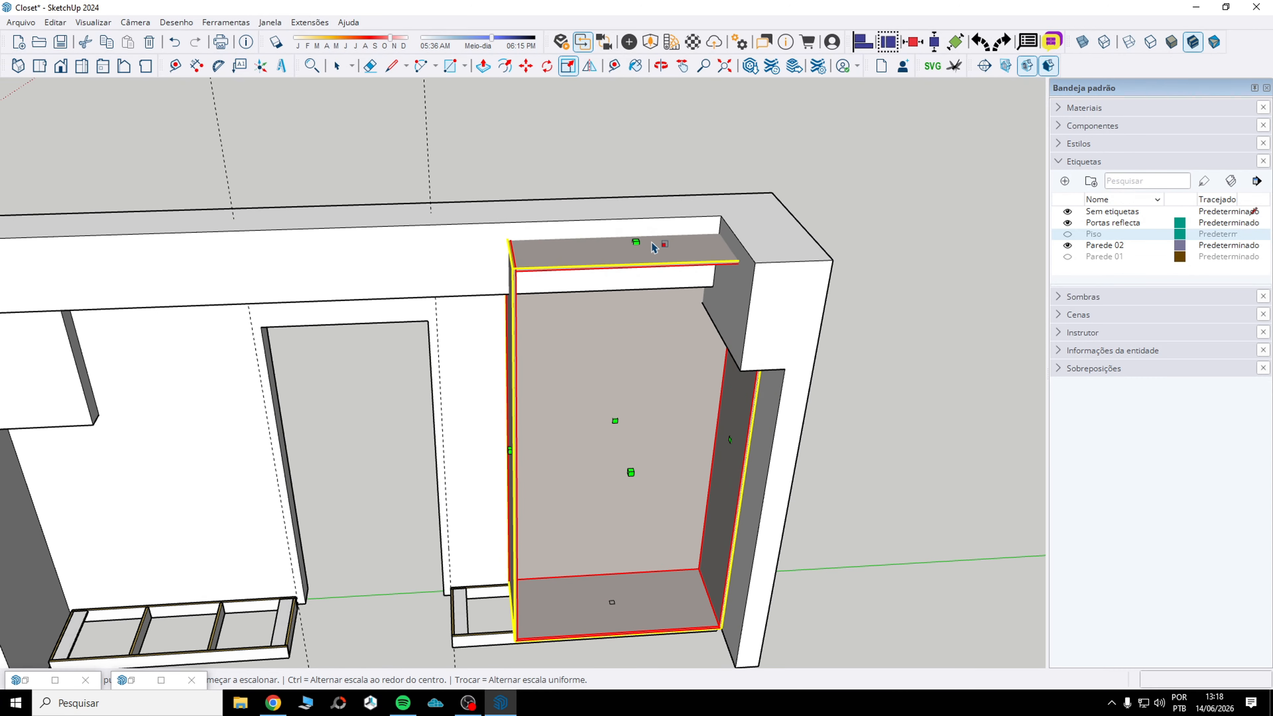
{"action": "left_click", "coordinate": [636, 242]}
{"action": "scroll", "coordinate": [869, 351], "scroll_direction": "up", "scroll_amount": 5}
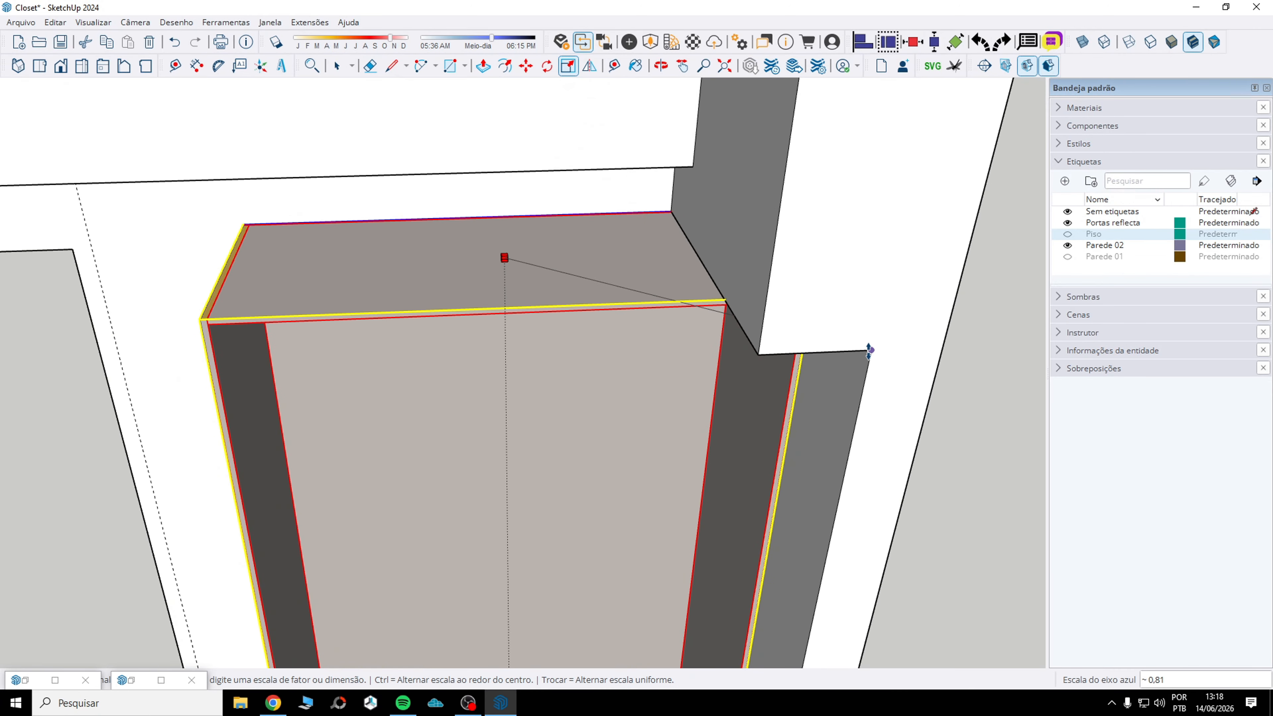
{"action": "left_click", "coordinate": [632, 349]}
- Scale the carcass's width down from its door-facing side to align with the inner face of the side beam
{"action": "scroll", "coordinate": [633, 331], "scroll_direction": "down", "scroll_amount": 5}
{"action": "middle_click_drag", "start_coordinate": [633, 330], "coordinate": [437, 477]}
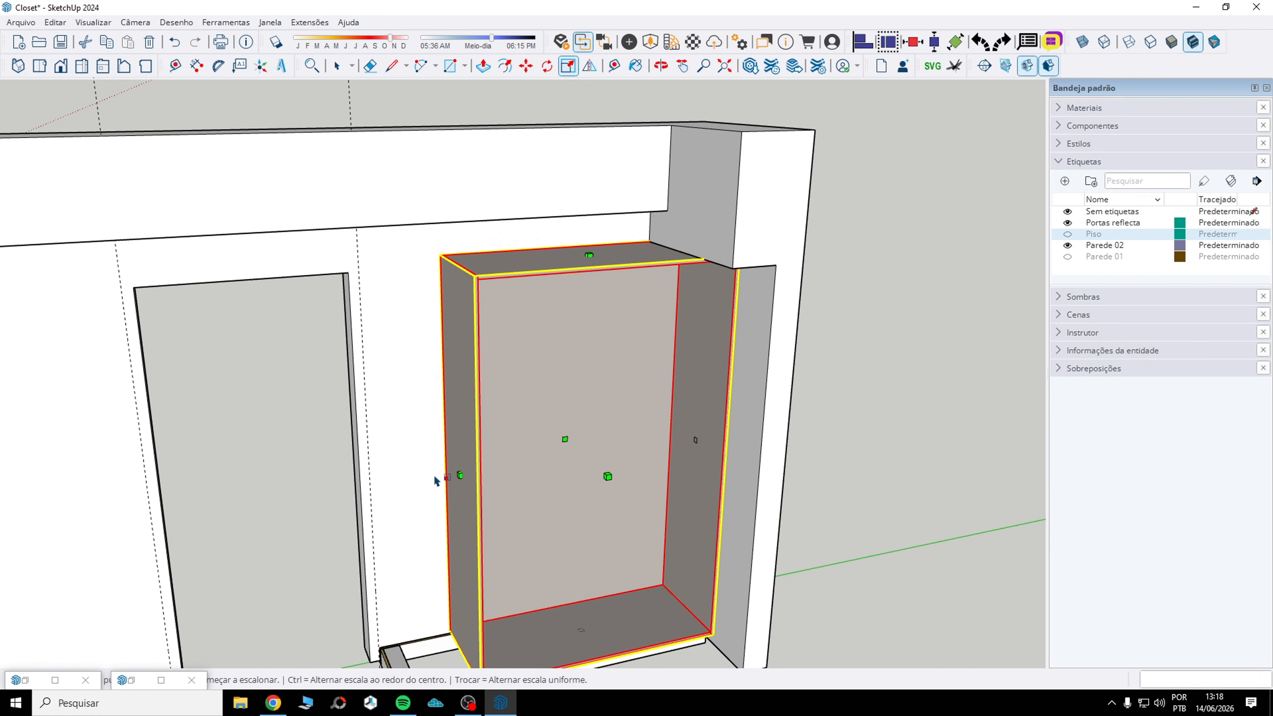
{"action": "left_click", "coordinate": [461, 475]}
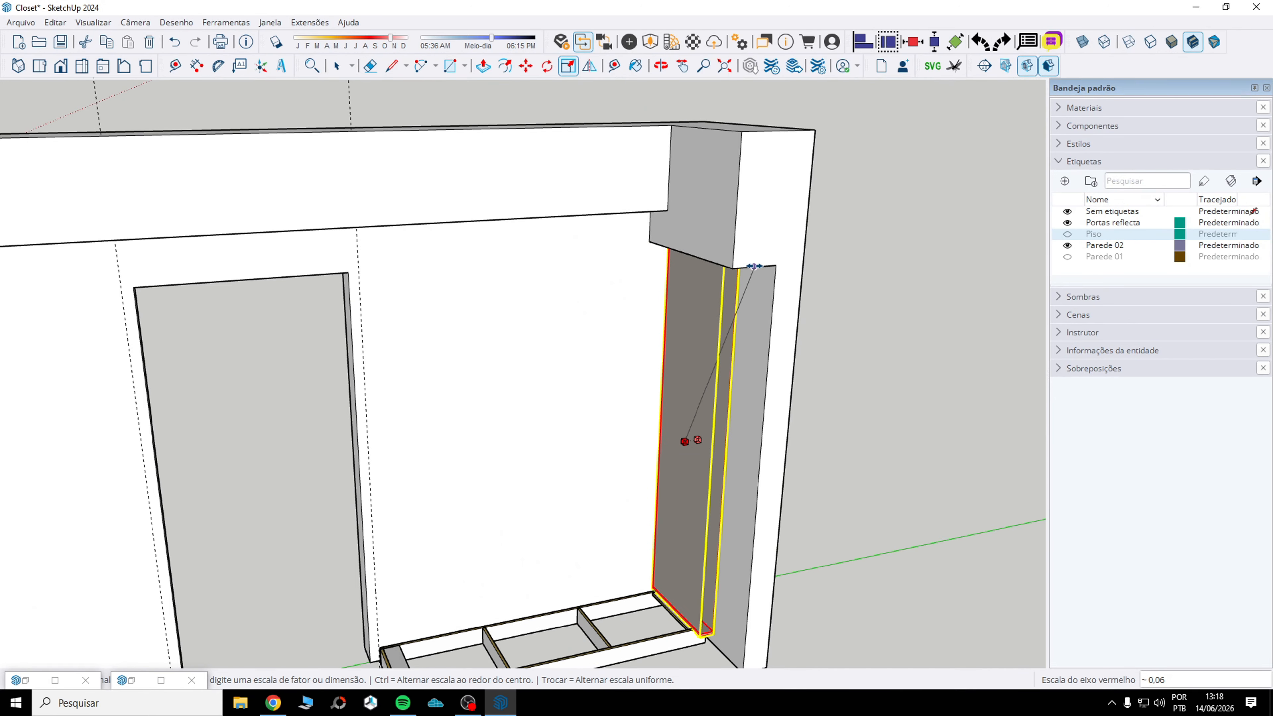
{"action": "left_click", "coordinate": [588, 272]}
{"action": "scroll", "coordinate": [751, 245], "scroll_direction": "up", "scroll_amount": 3}
{"action": "middle_click_drag", "start_coordinate": [750, 244], "coordinate": [652, 130]}
{"action": "scroll", "coordinate": [654, 156], "scroll_direction": "down", "scroll_amount": 3}
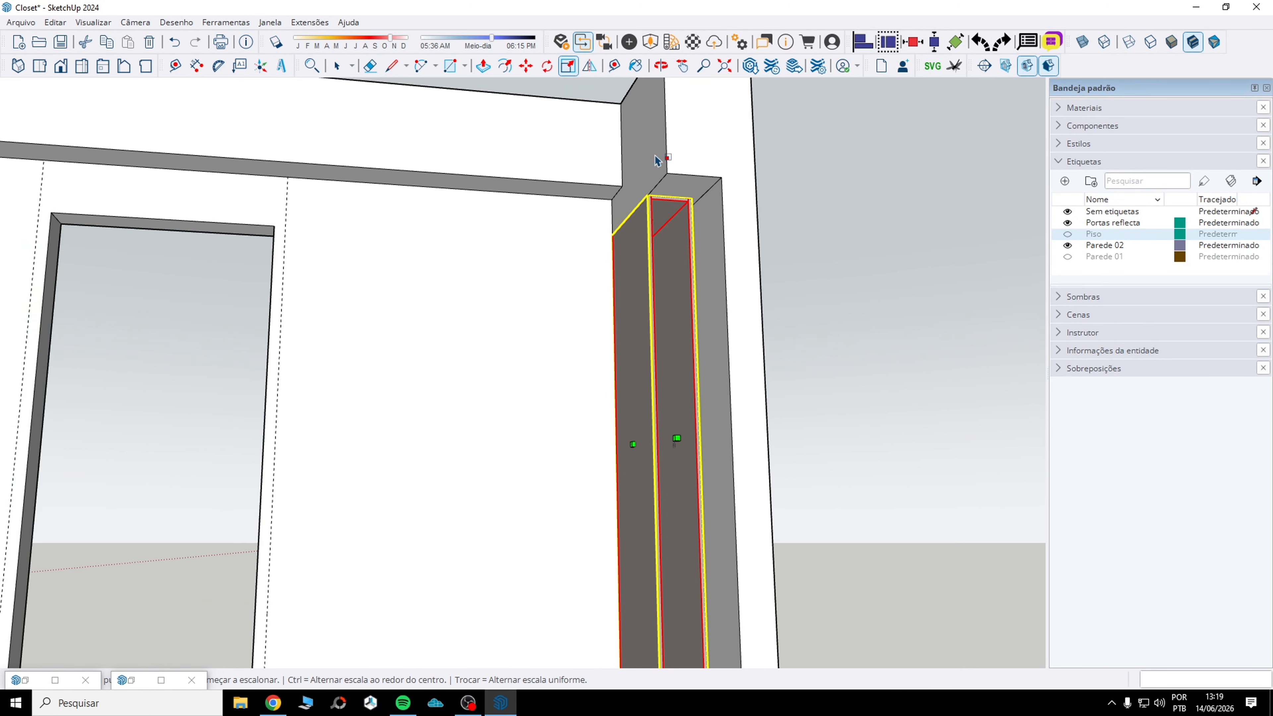
- Scale the narrow carcass's height by 0.99 from its upper end to leave a small clearance under the side beam
{"action": "scroll", "coordinate": [678, 233], "scroll_direction": "down", "scroll_amount": 5}
{"action": "middle_click_drag", "start_coordinate": [674, 231], "coordinate": [647, 253]}
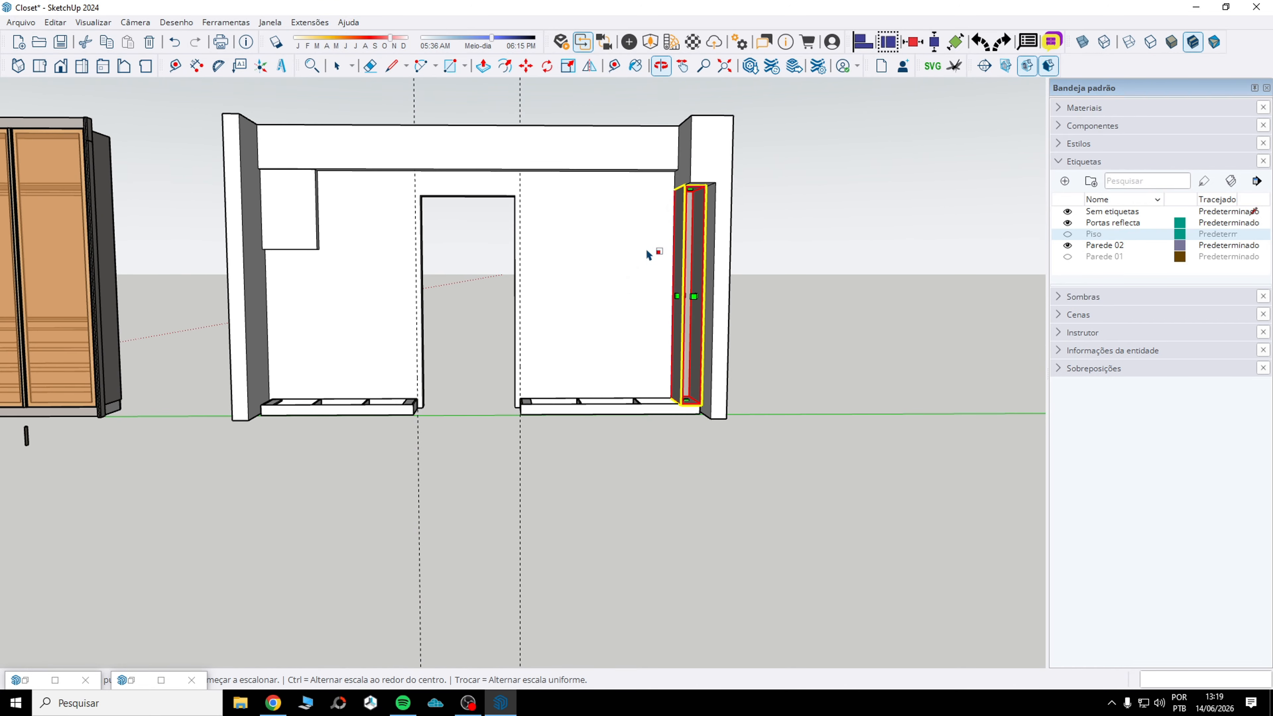
{"action": "scroll", "coordinate": [681, 195], "scroll_direction": "up", "scroll_amount": 5}
{"action": "left_click", "coordinate": [678, 186]}
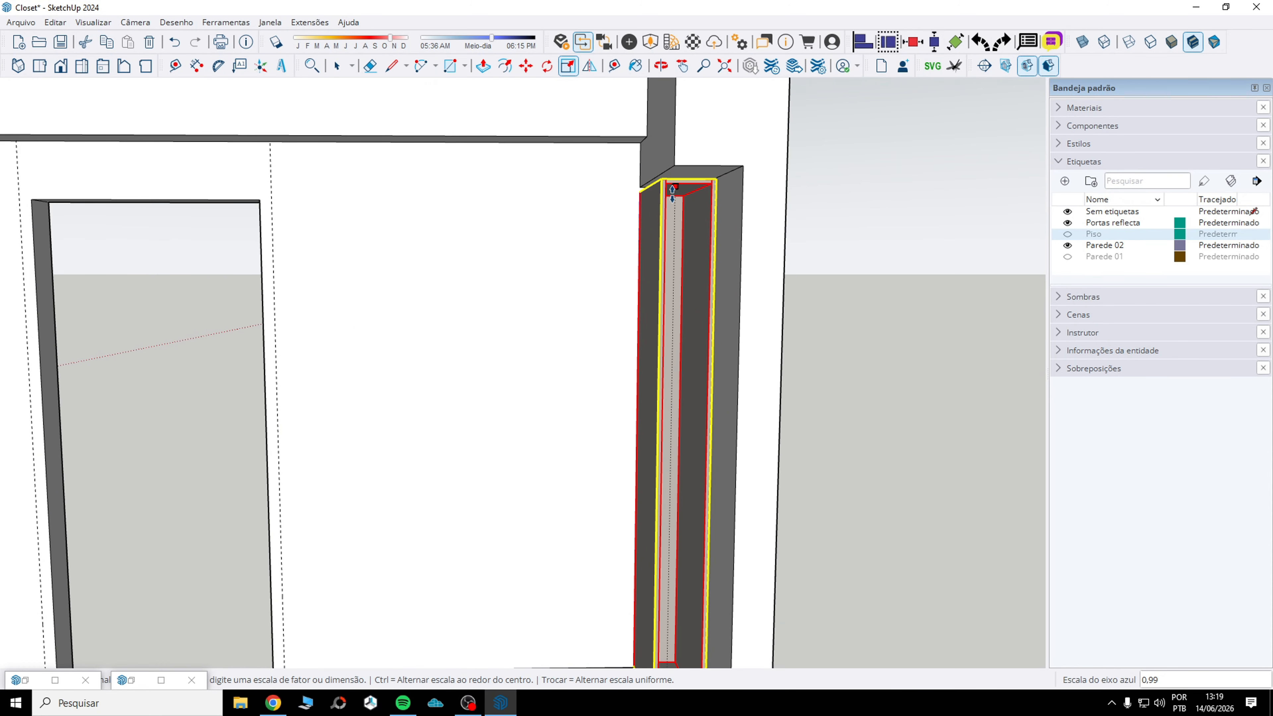
{"action": "left_click", "coordinate": [673, 191]}
{"action": "scroll", "coordinate": [633, 243], "scroll_direction": "down", "scroll_amount": 5}
{"action": "scroll", "coordinate": [642, 361], "scroll_direction": "up", "scroll_amount": 4}
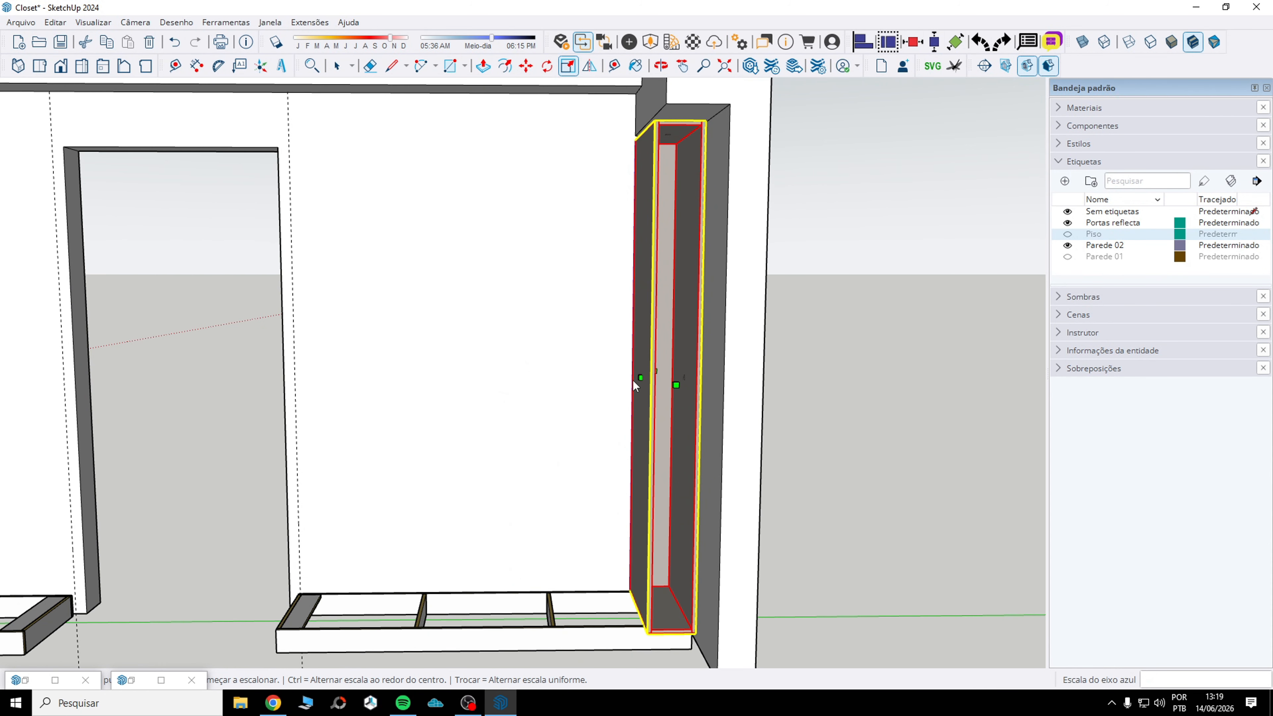
{"action": "left_click", "coordinate": [640, 376]}
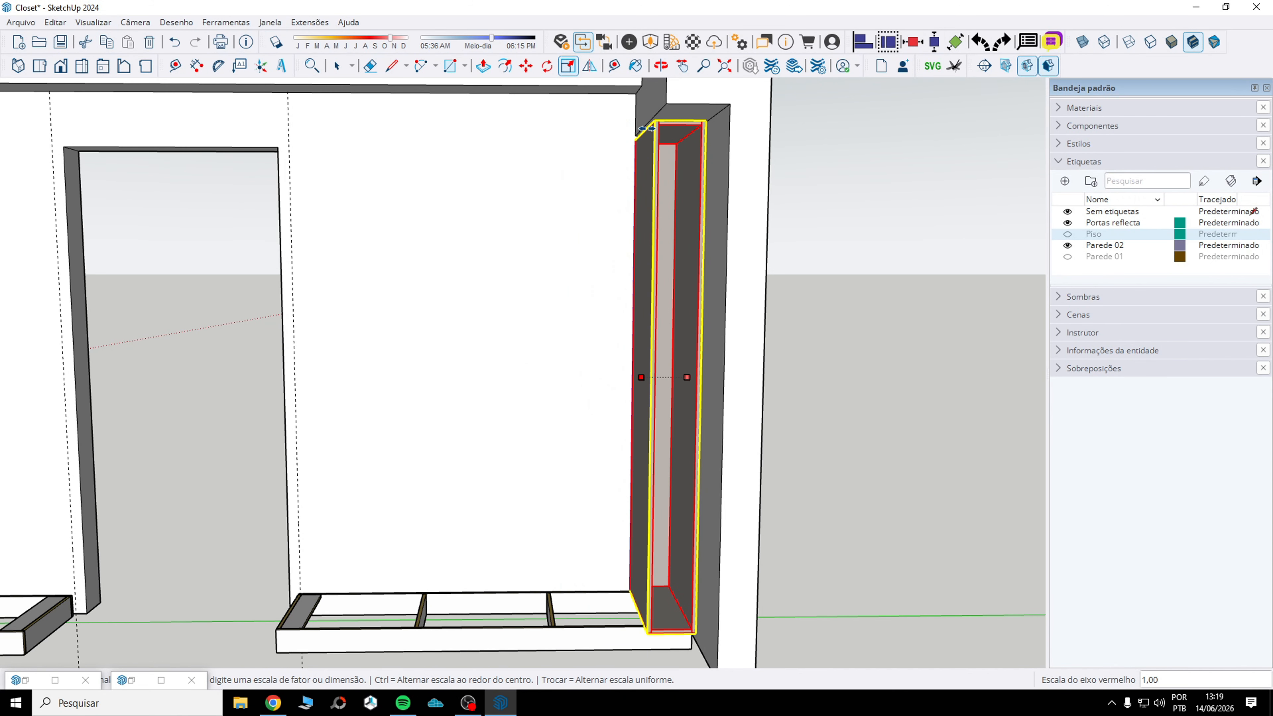
{"action": "middle_click_drag", "start_coordinate": [640, 376], "coordinate": [616, 232]}
{"action": "scroll", "coordinate": [616, 232], "scroll_direction": "down", "scroll_amount": 5}
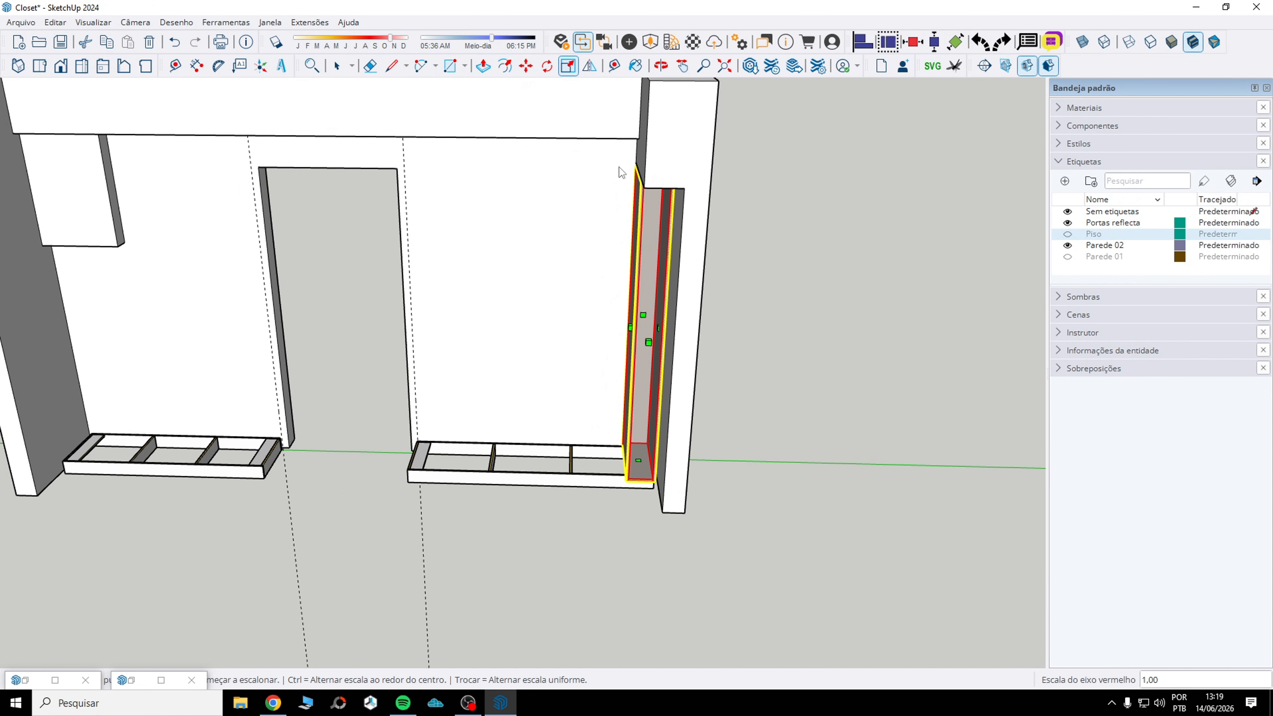
- Create a vertical guide on the door wall, offset 15 mm from the side beam's inner edge towards the door
{"action": "scroll", "coordinate": [621, 160], "scroll_direction": "up", "scroll_amount": 5}
{"action": "scroll", "coordinate": [626, 152], "scroll_direction": "up", "scroll_amount": 3}
{"action": "key", "text": "t"}
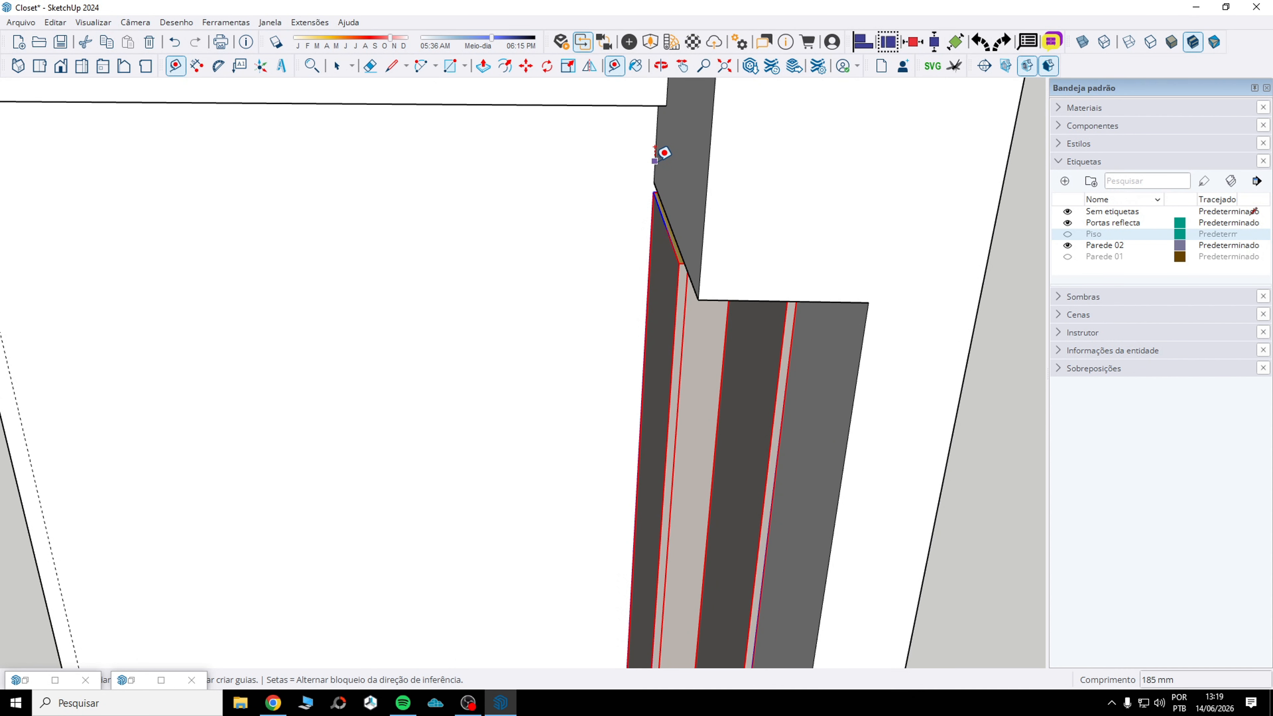
{"action": "left_click", "coordinate": [654, 160]}
{"action": "type", "text": "15"}
{"action": "key", "text": "Return"}
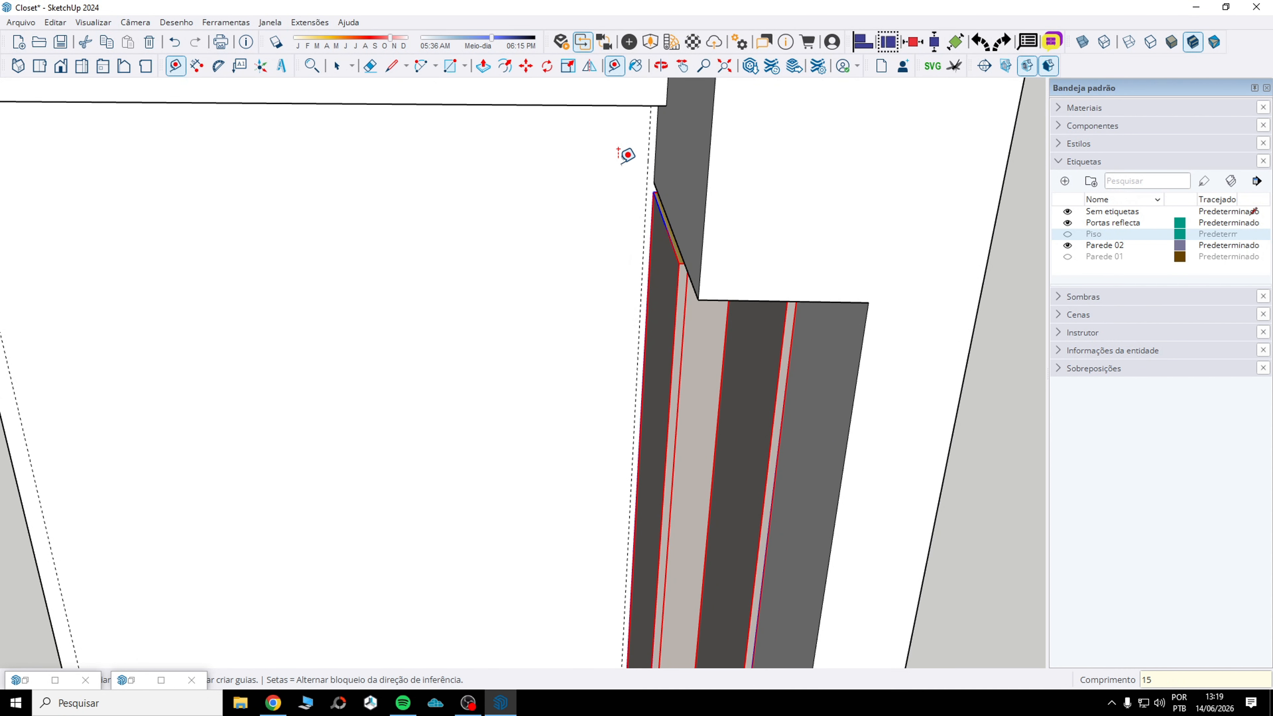
- Scale the narrow carcass's door-facing side out to the 15 mm guide
{"action": "left_click", "coordinate": [564, 70]}
{"action": "scroll", "coordinate": [609, 160], "scroll_direction": "down", "scroll_amount": 3}
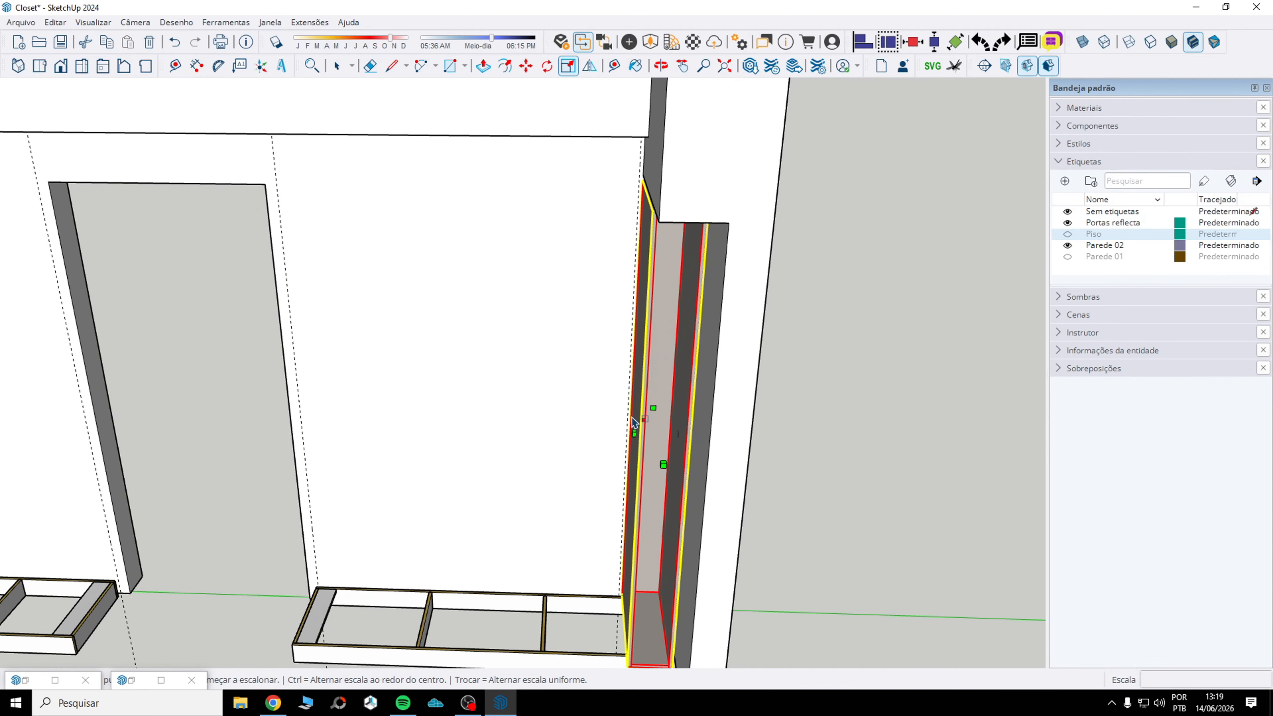
{"action": "left_click", "coordinate": [635, 434]}
{"action": "scroll", "coordinate": [634, 150], "scroll_direction": "up", "scroll_amount": 4}
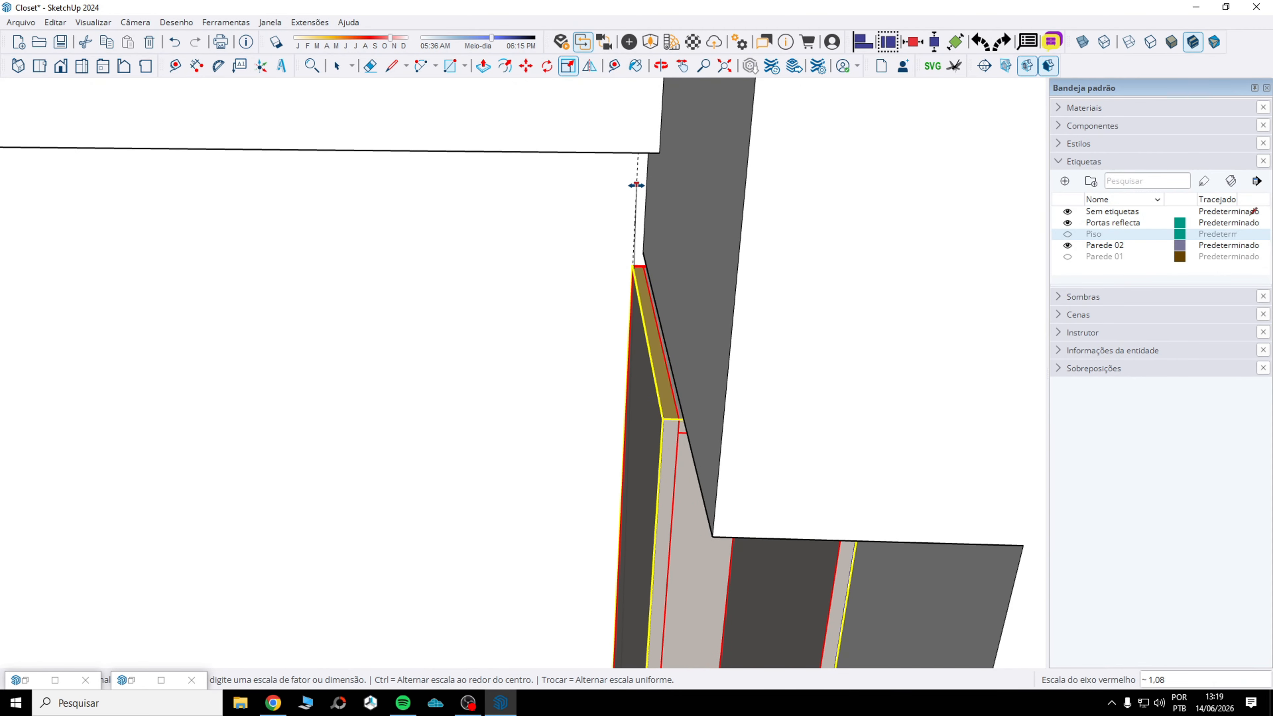
{"action": "scroll", "coordinate": [636, 185], "scroll_direction": "down", "scroll_amount": 4}
{"action": "middle_click_drag", "start_coordinate": [536, 226], "coordinate": [569, 214]}
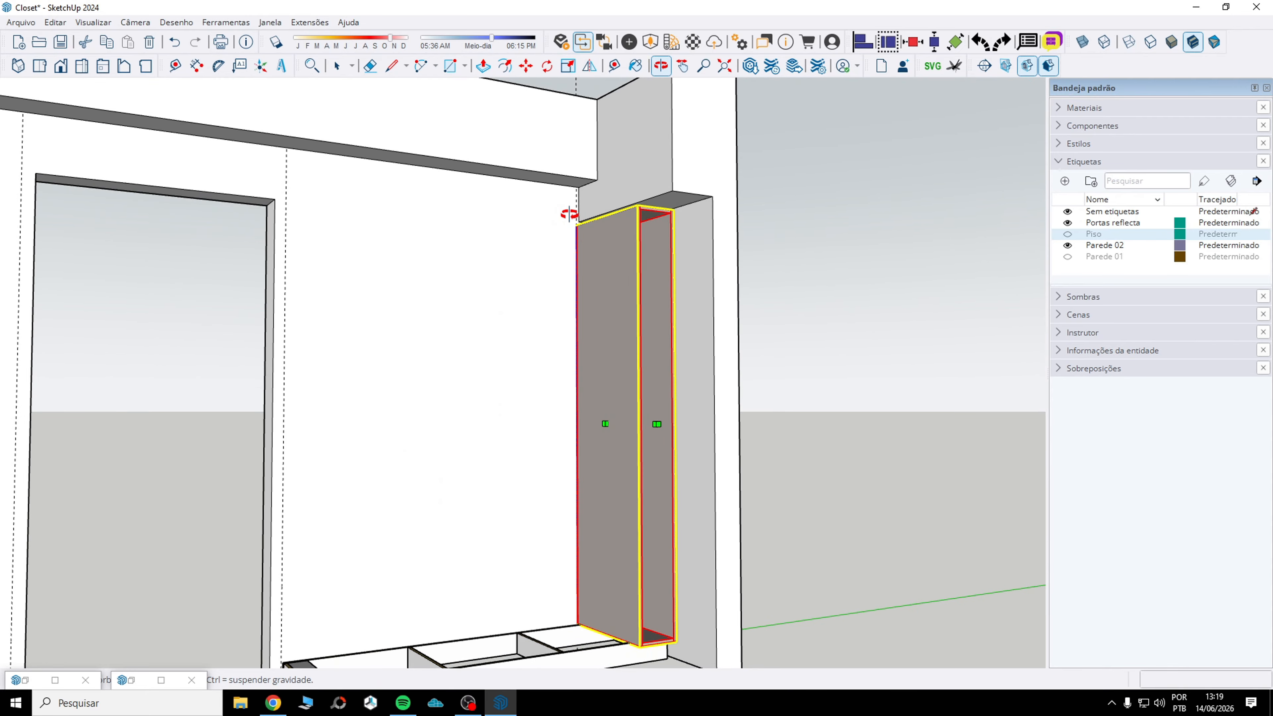
{"action": "scroll", "coordinate": [370, 293], "scroll_direction": "down", "scroll_amount": 4}
{"action": "middle_click_drag", "start_coordinate": [370, 293], "coordinate": [615, 417]}
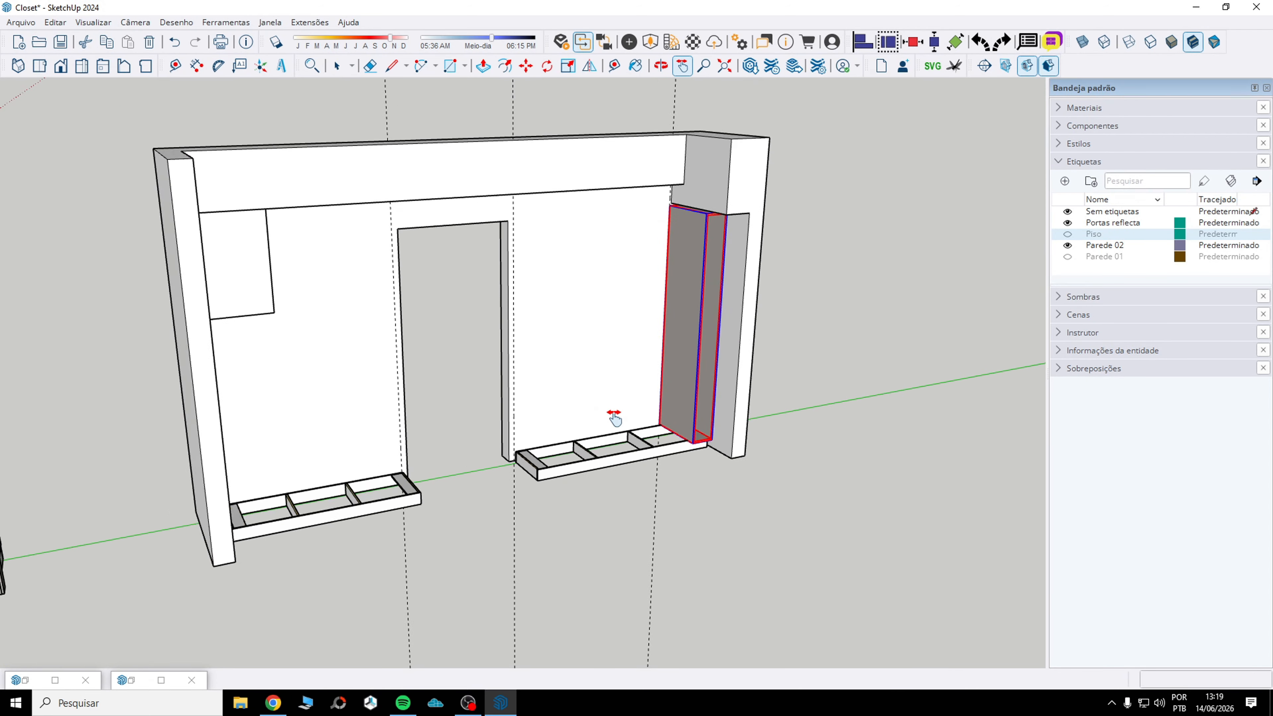
{"action": "scroll", "coordinate": [615, 416], "scroll_direction": "down", "scroll_amount": 3}
{"action": "scroll", "coordinate": [630, 397], "scroll_direction": "up", "scroll_amount": 5}
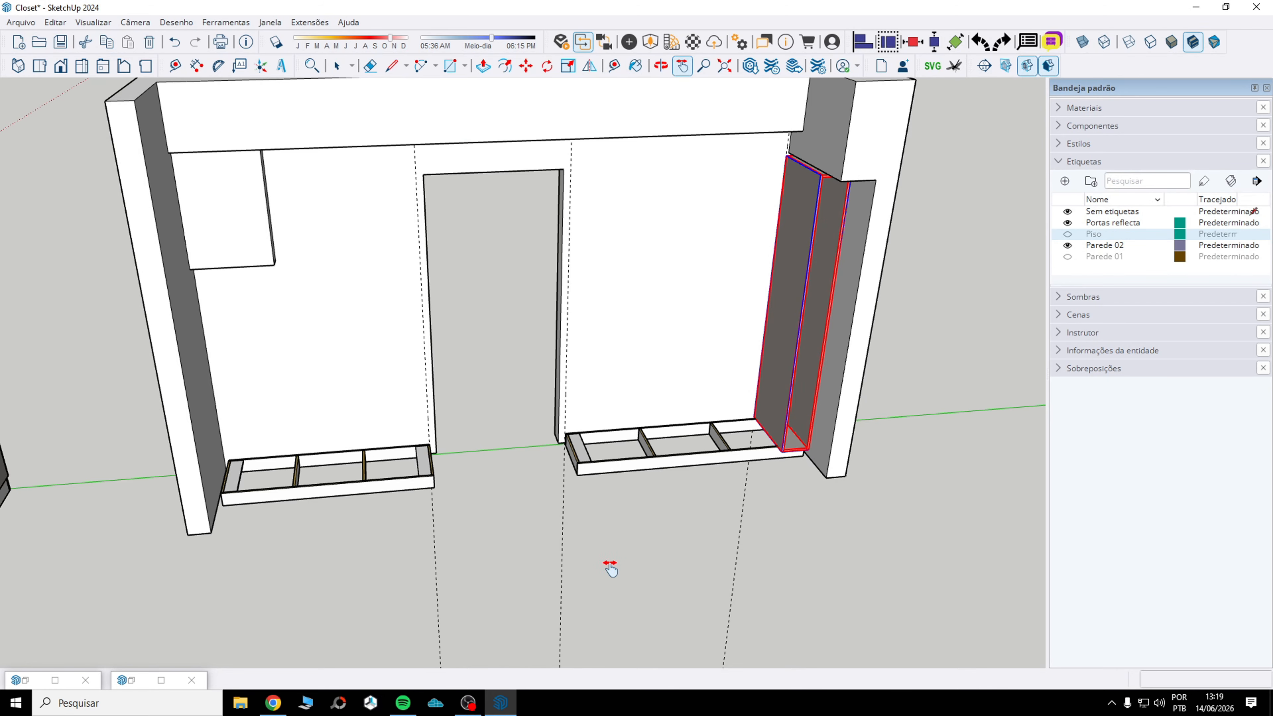
{"action": "middle_click_drag", "start_coordinate": [520, 595], "coordinate": [653, 343]}
{"action": "scroll", "coordinate": [568, 373], "scroll_direction": "down", "scroll_amount": 3}
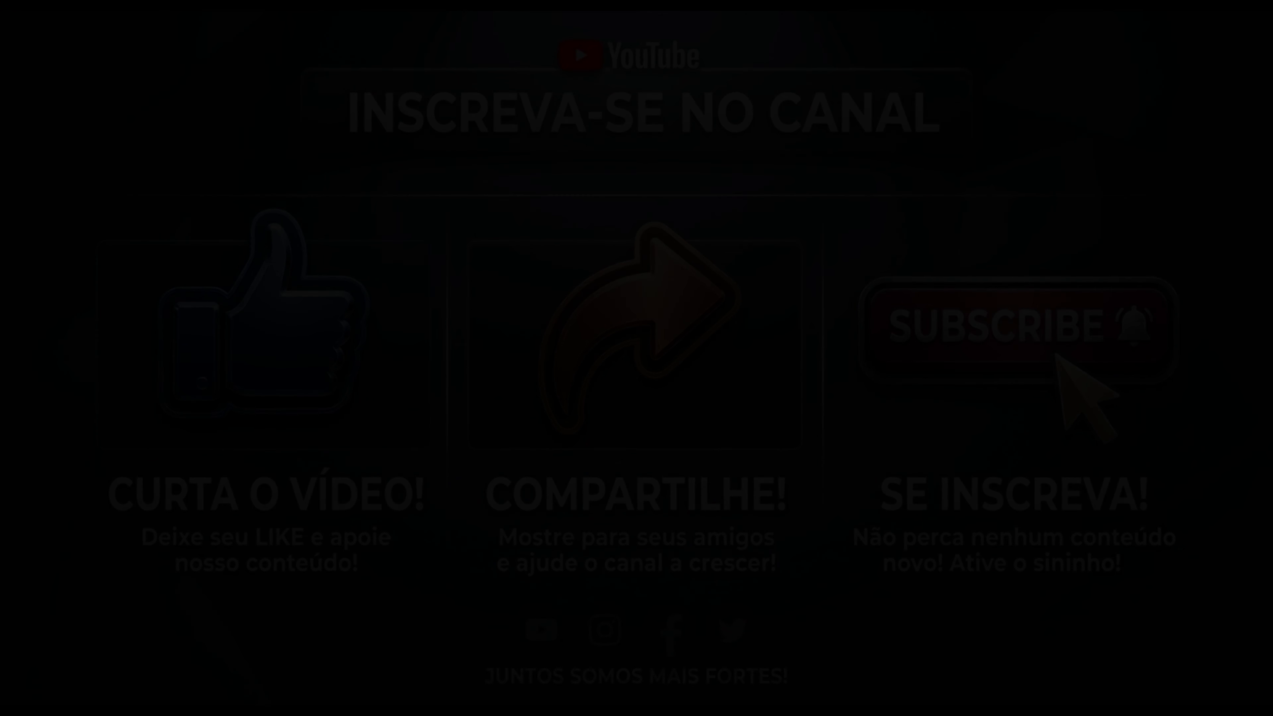